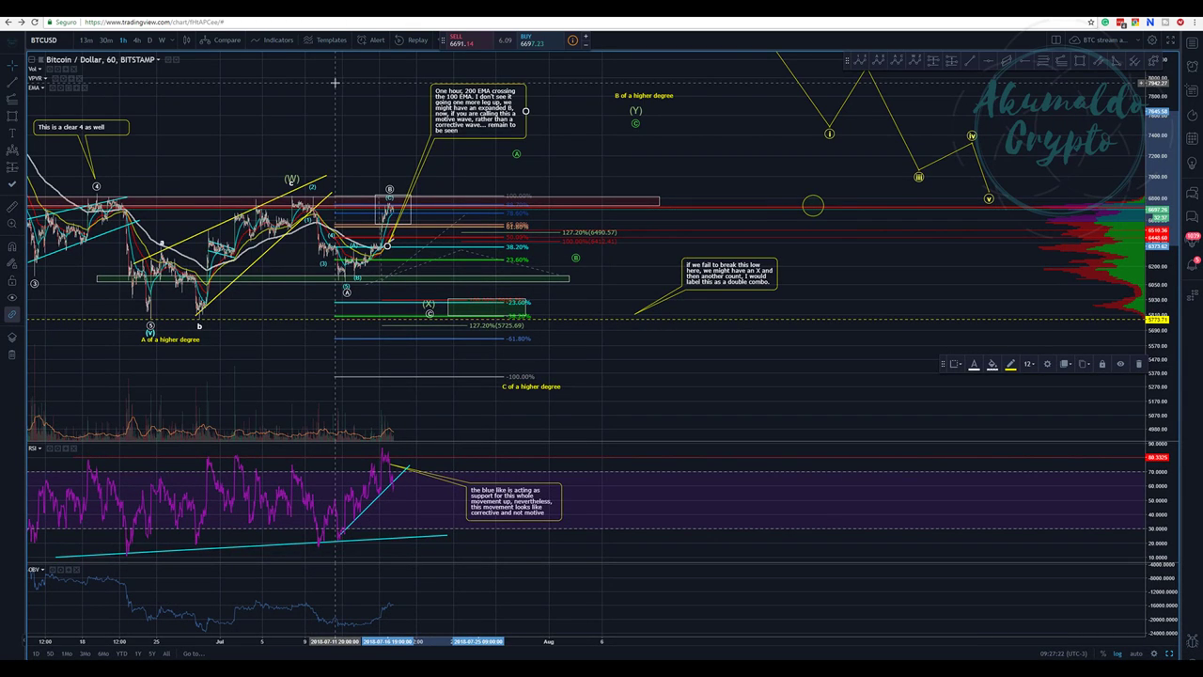
Move the pointer tip of the "One hour, 200 EMA crossing the 100 EMA" note above the circled B high
left_click_drag(324, 91, 295, 87)
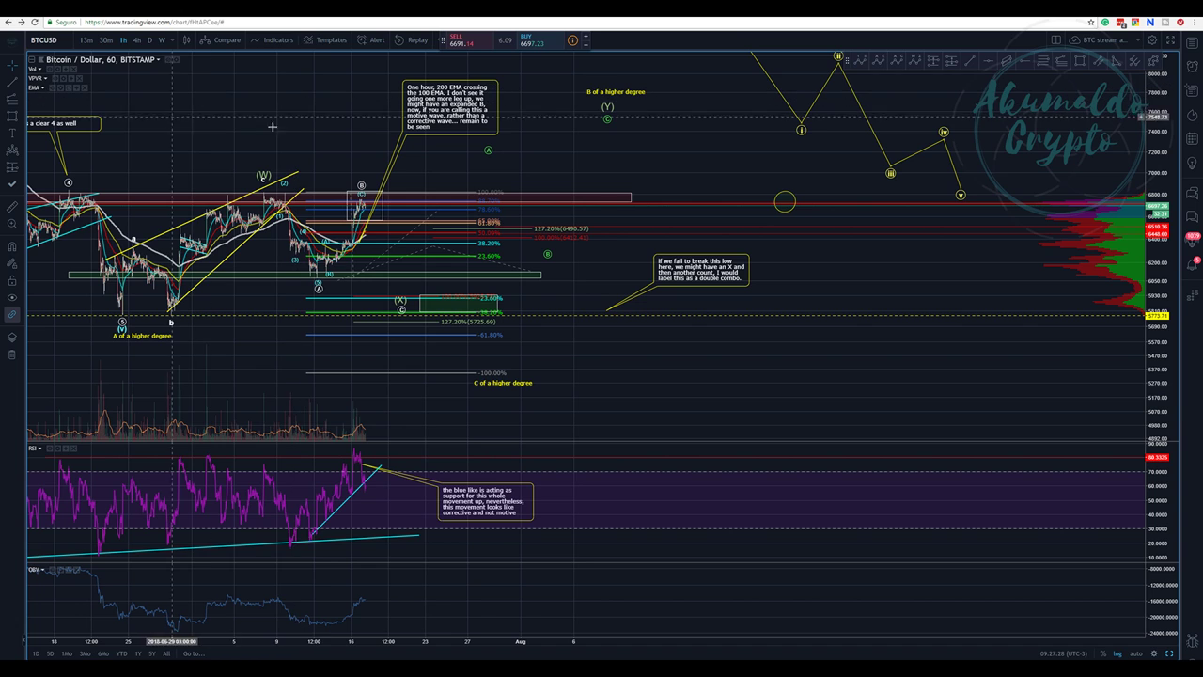
mouse_move(420, 109)
left_mouse_down()
mouse_move(445, 107)
mouse_move(356, 106)
left_mouse_up()
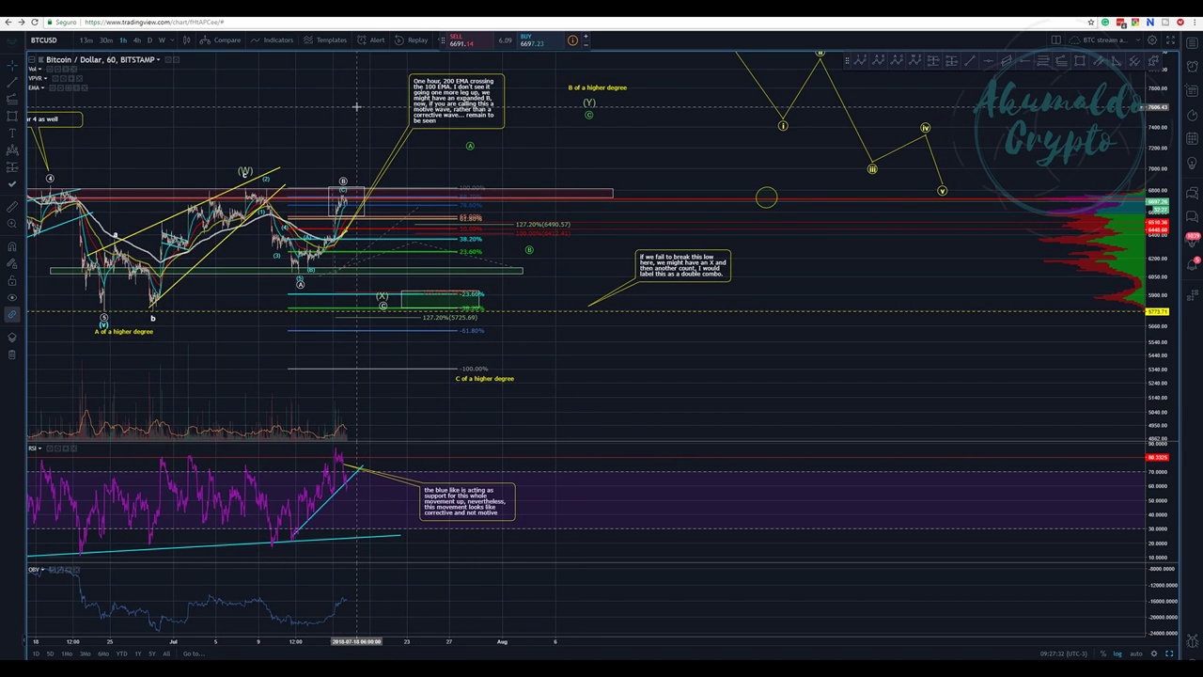
left_click_drag(345, 237, 374, 165)
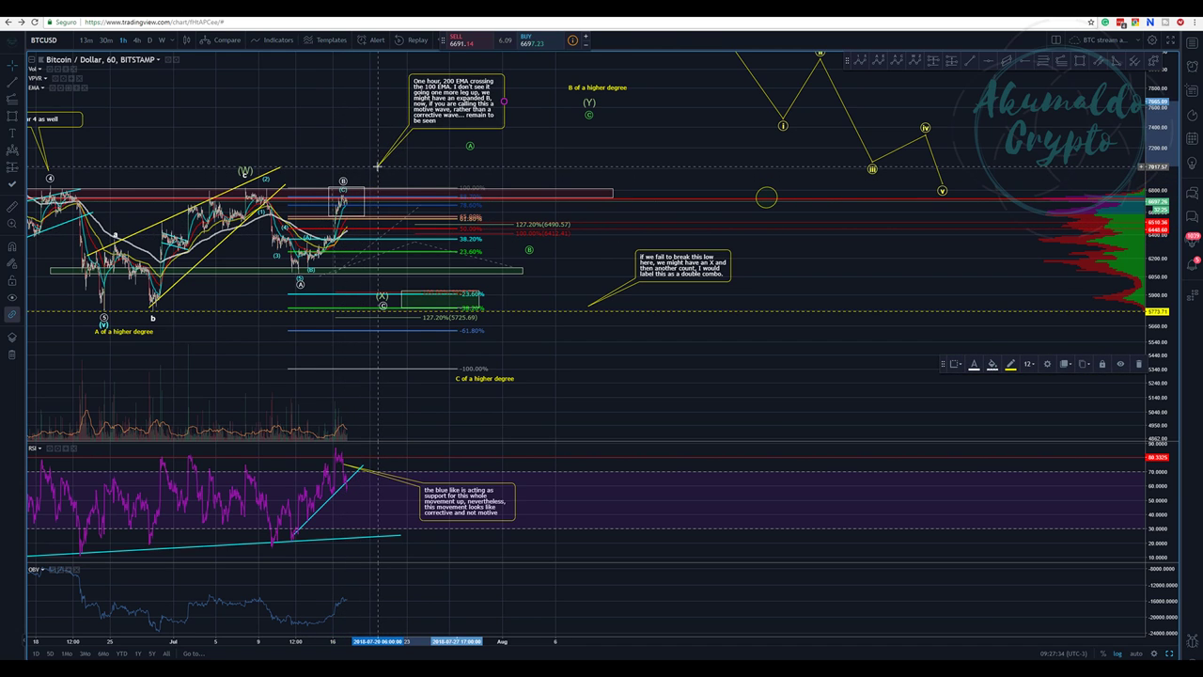
left_click(545, 105)
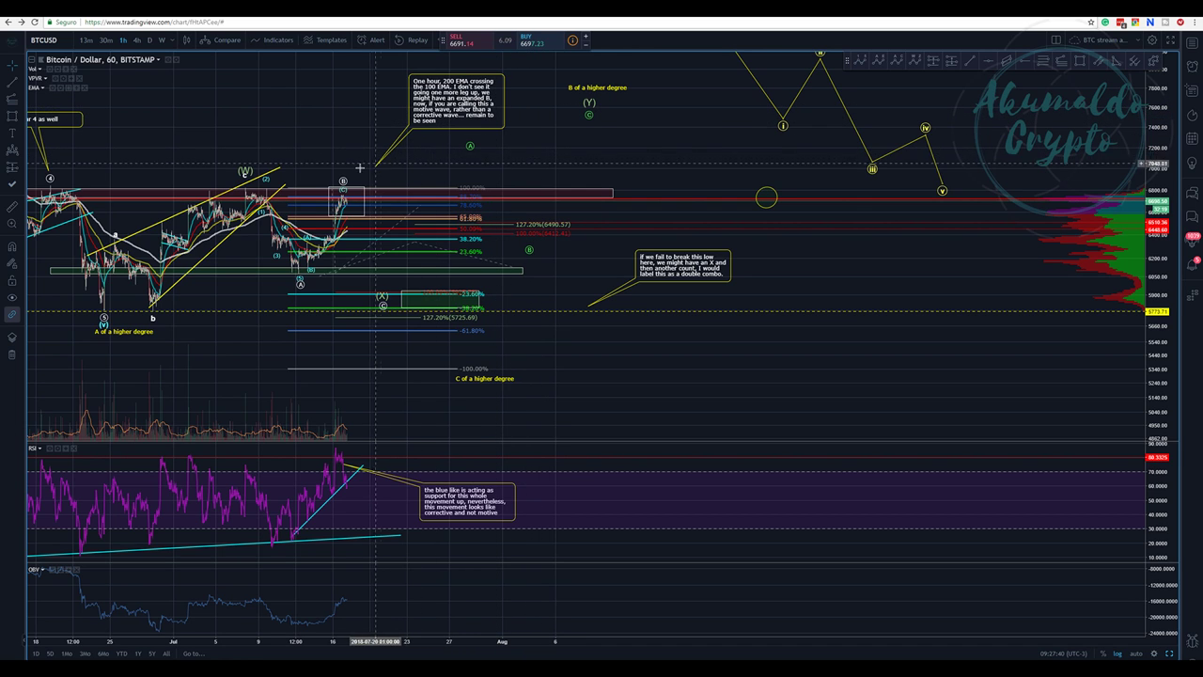
Examine the points of the (W)-(X)-(Y) combination and of the white circled A-B-C count
left_click_drag(207, 142, 256, 140)
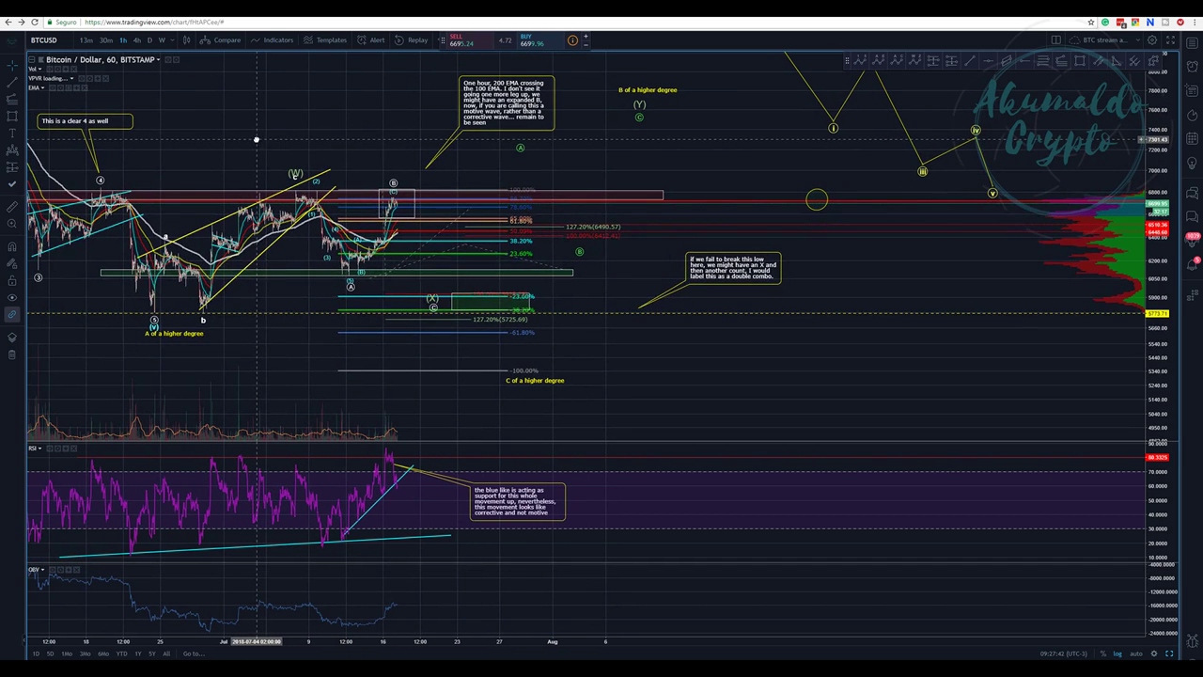
left_click(295, 175)
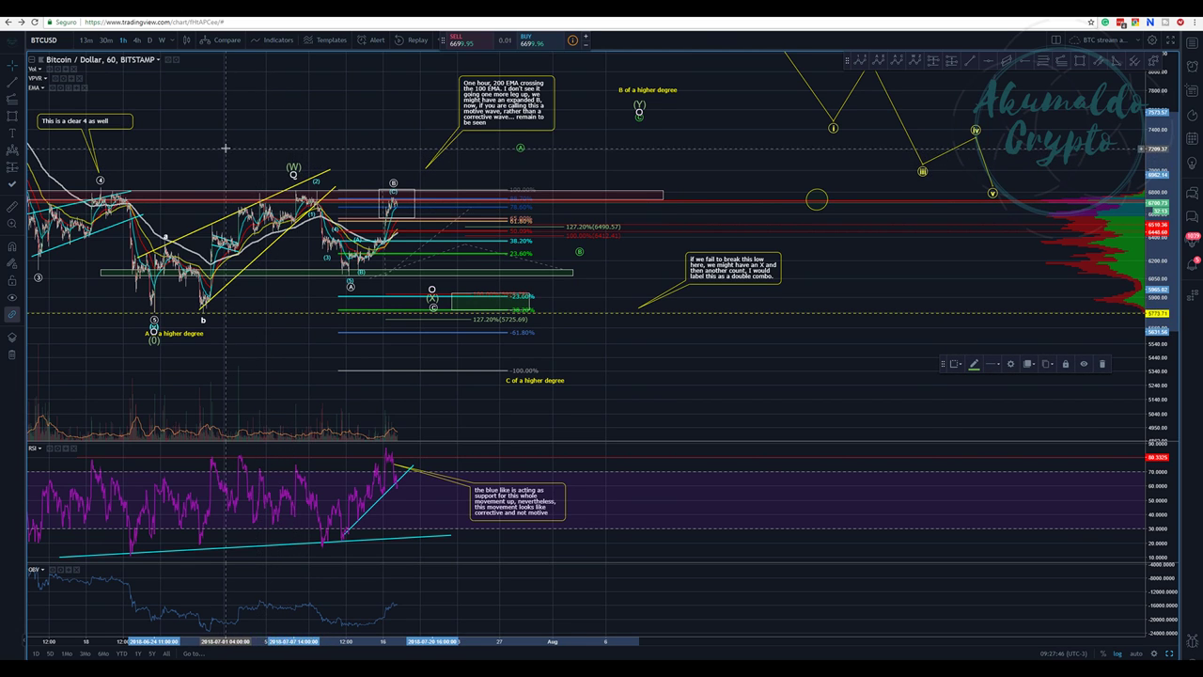
left_click_drag(226, 148, 286, 147)
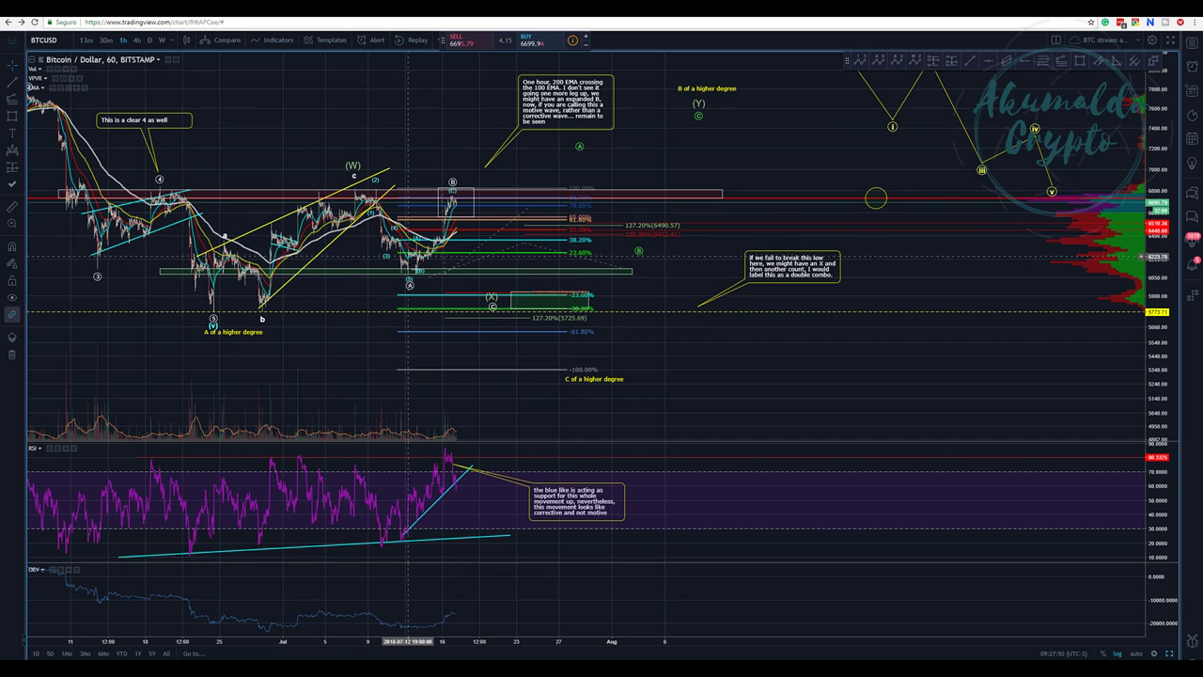
left_click(411, 289)
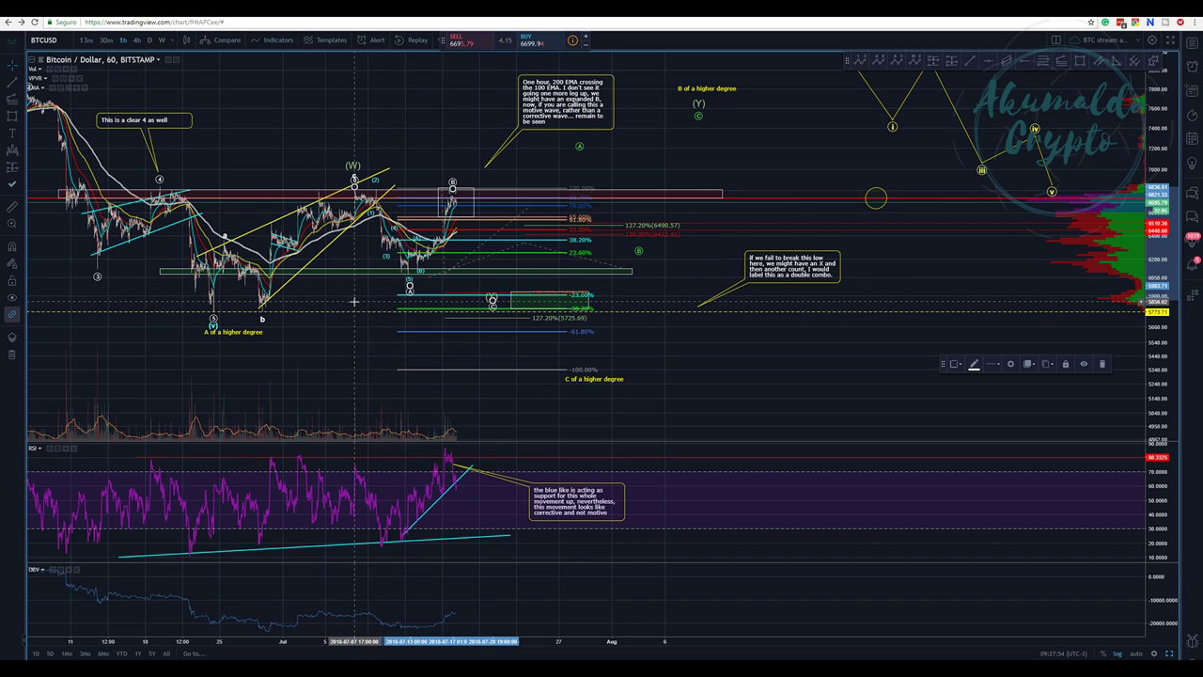
left_click_drag(337, 99, 358, 101)
left_click_drag(378, 165, 376, 167)
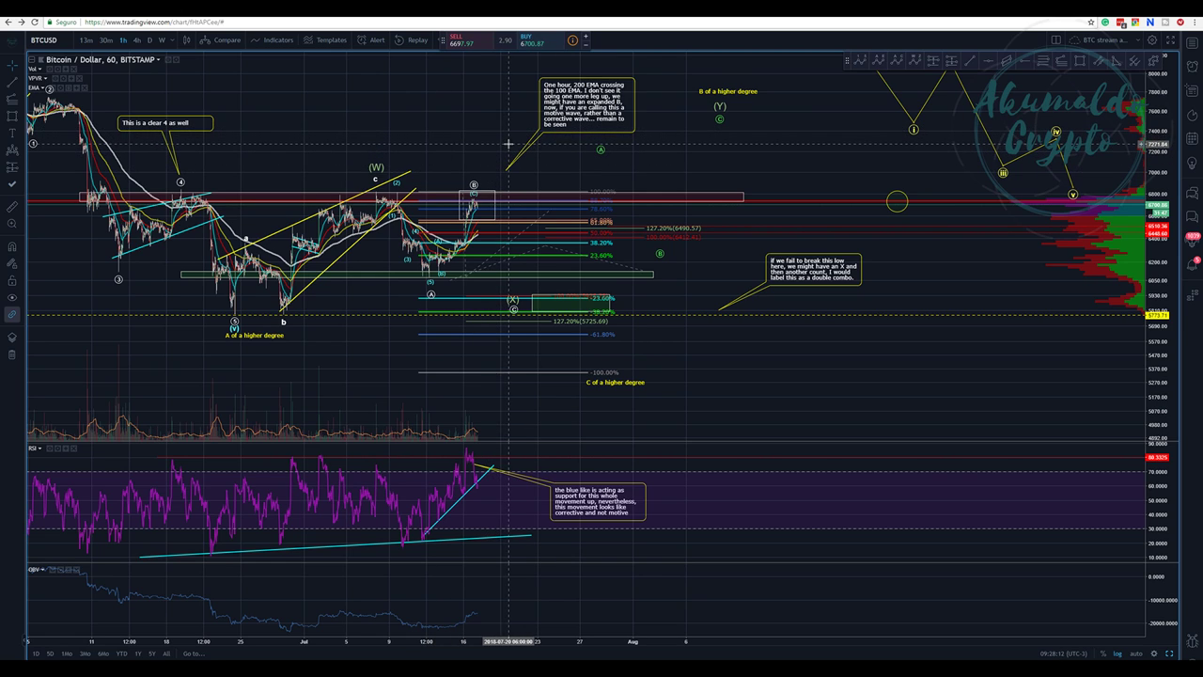
Adjust the (W) point of the green combination count so it sits directly above the wave c label, and deselect the count
left_click(374, 167)
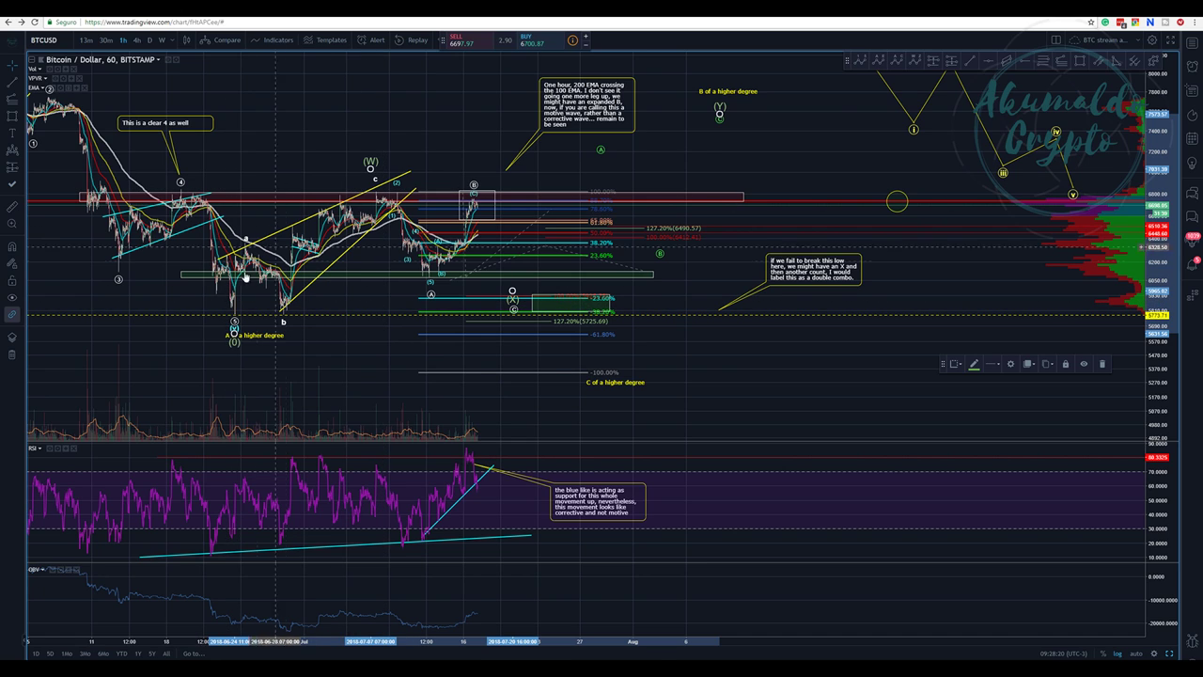
left_click_drag(371, 169, 375, 173)
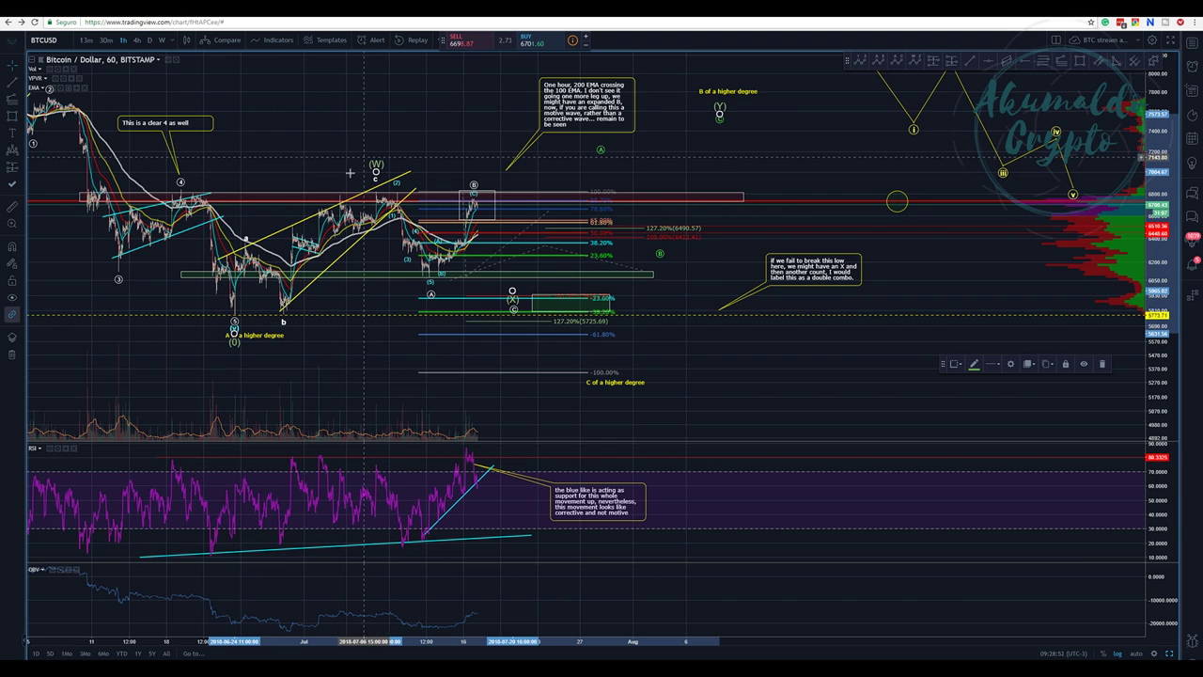
left_click(237, 260)
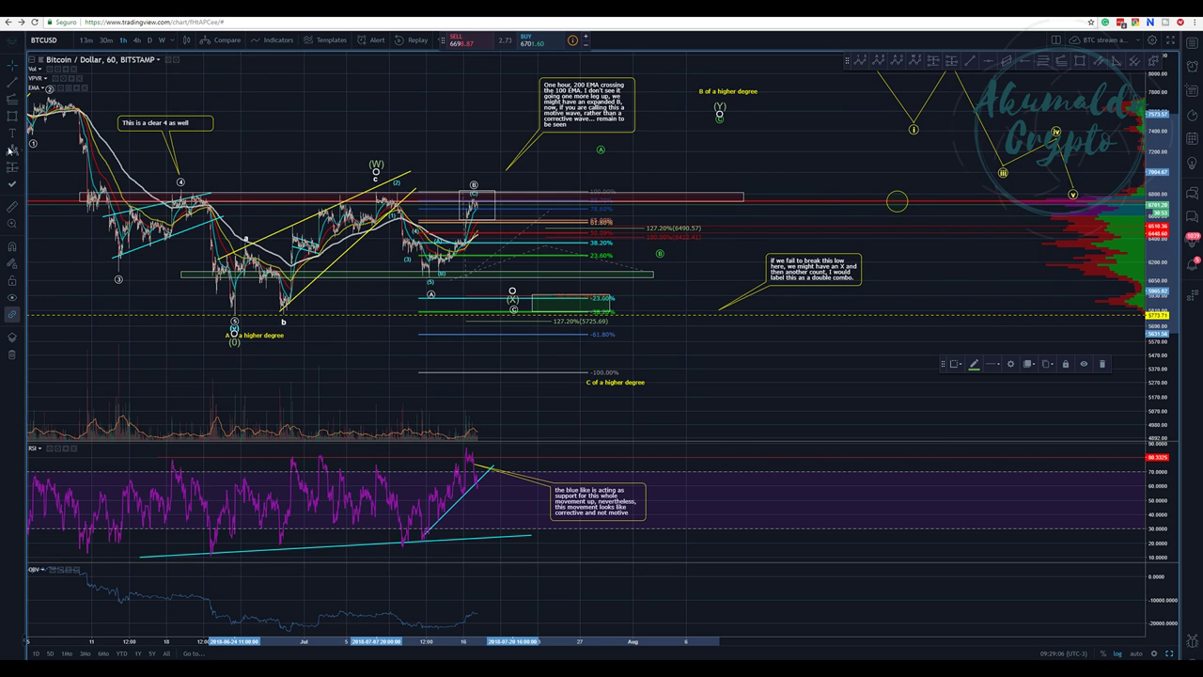
left_click(835, 365)
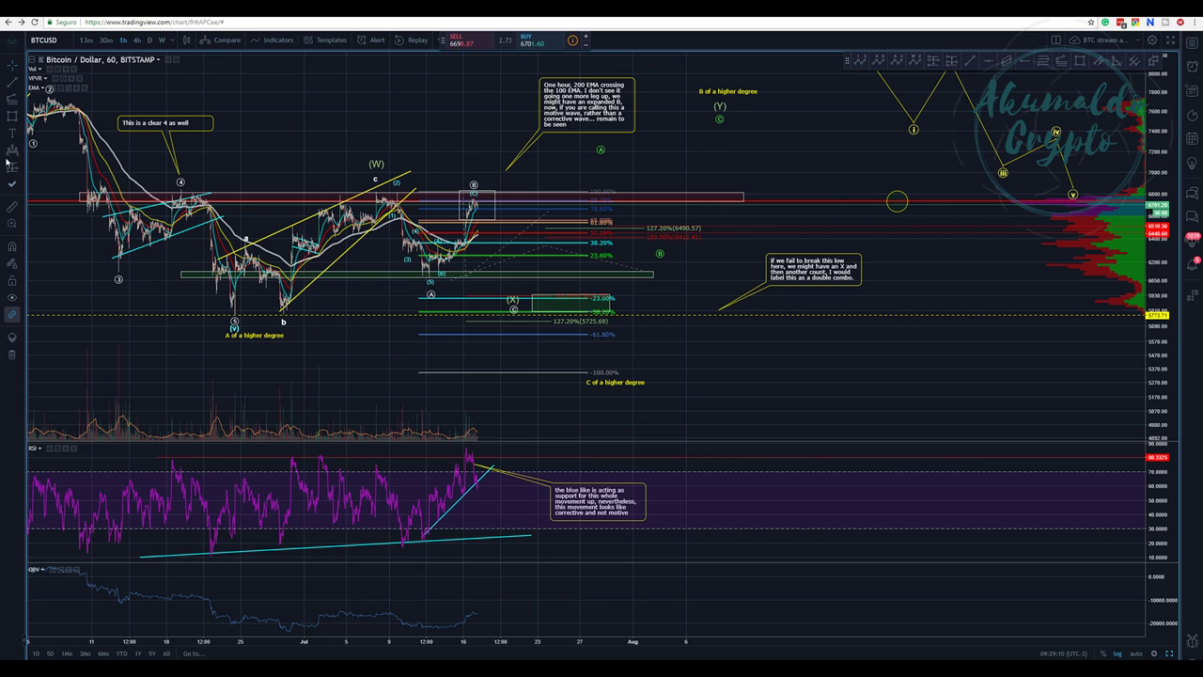
Place an A-B-C correction count from below the circled 5 low, with A above (W), B below the July low and C beside the EMA note
left_click(898, 60)
left_click(232, 348)
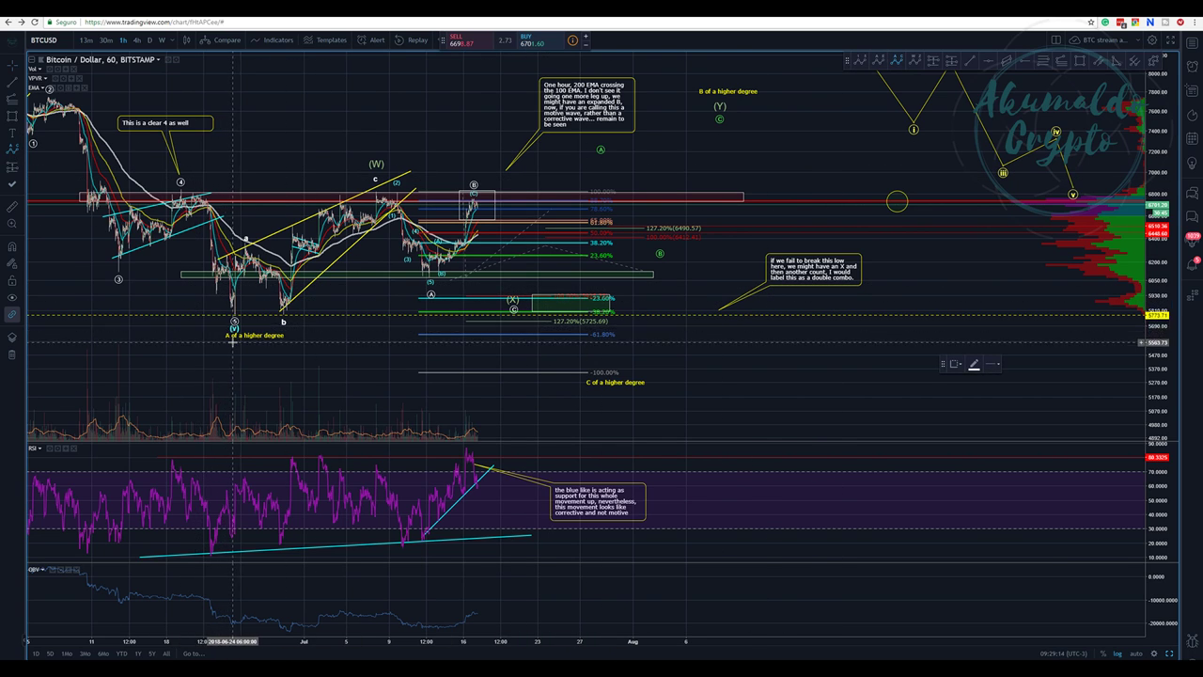
left_click(377, 150)
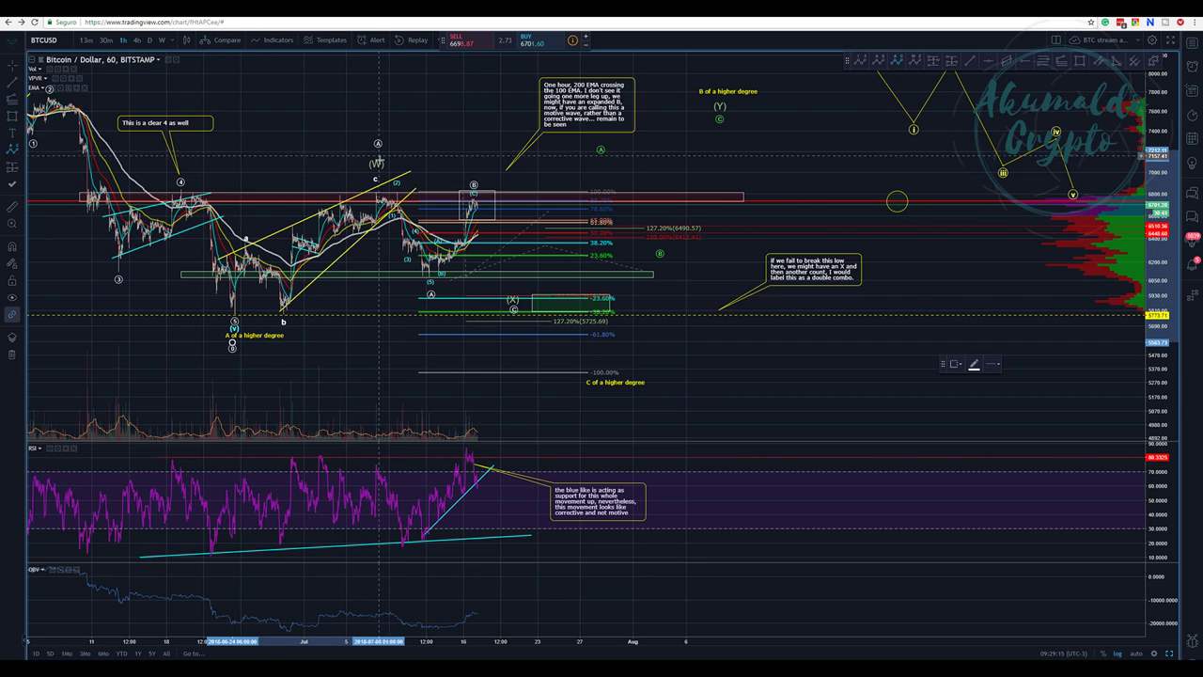
left_click(431, 307)
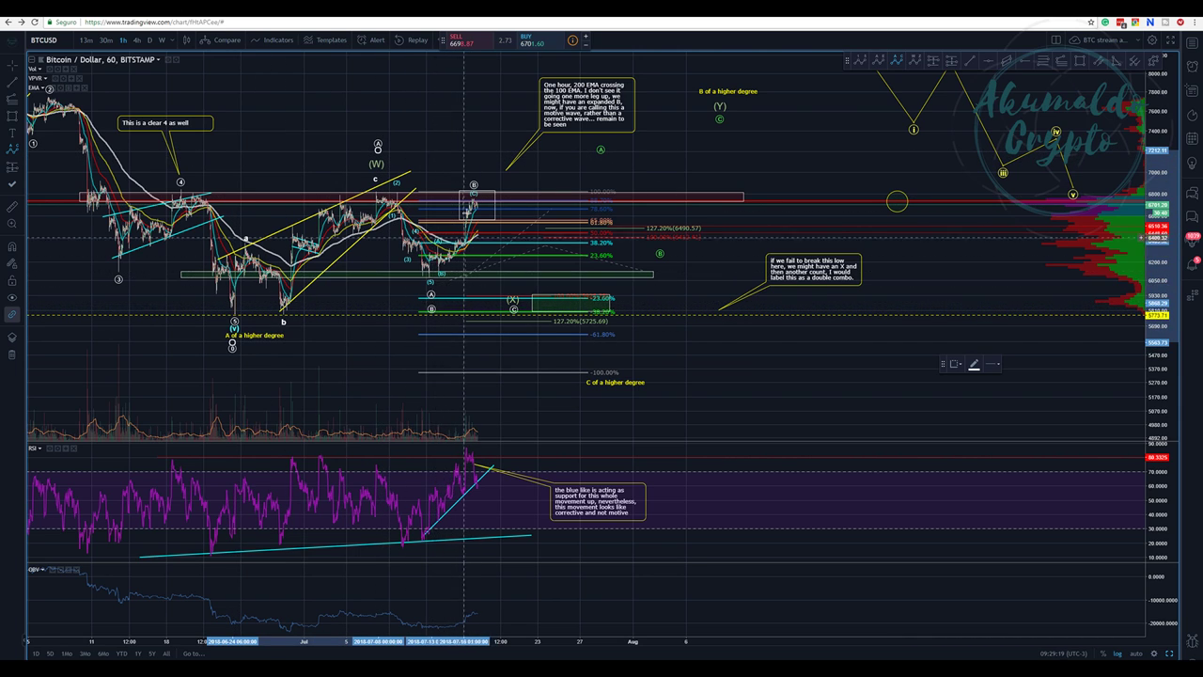
left_click(521, 120)
Change the colour of the new A-B-C correction count to yellow
right_click(522, 122)
left_click(543, 131)
left_click(573, 358)
left_click(598, 384)
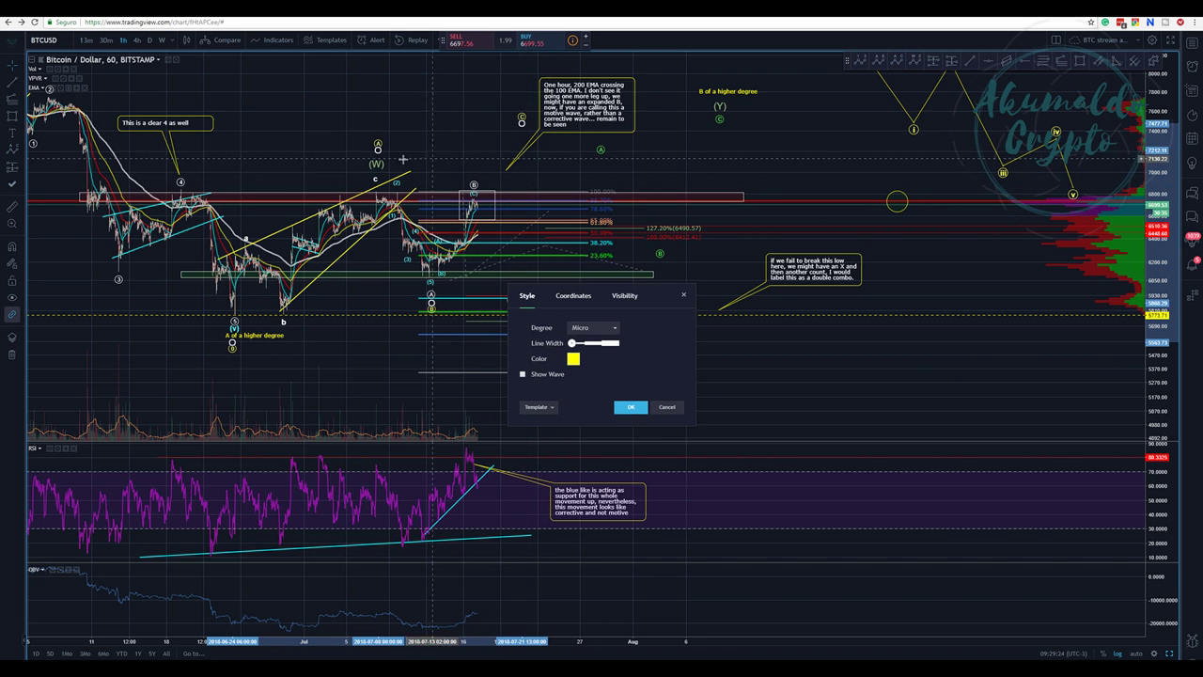
key("Return")
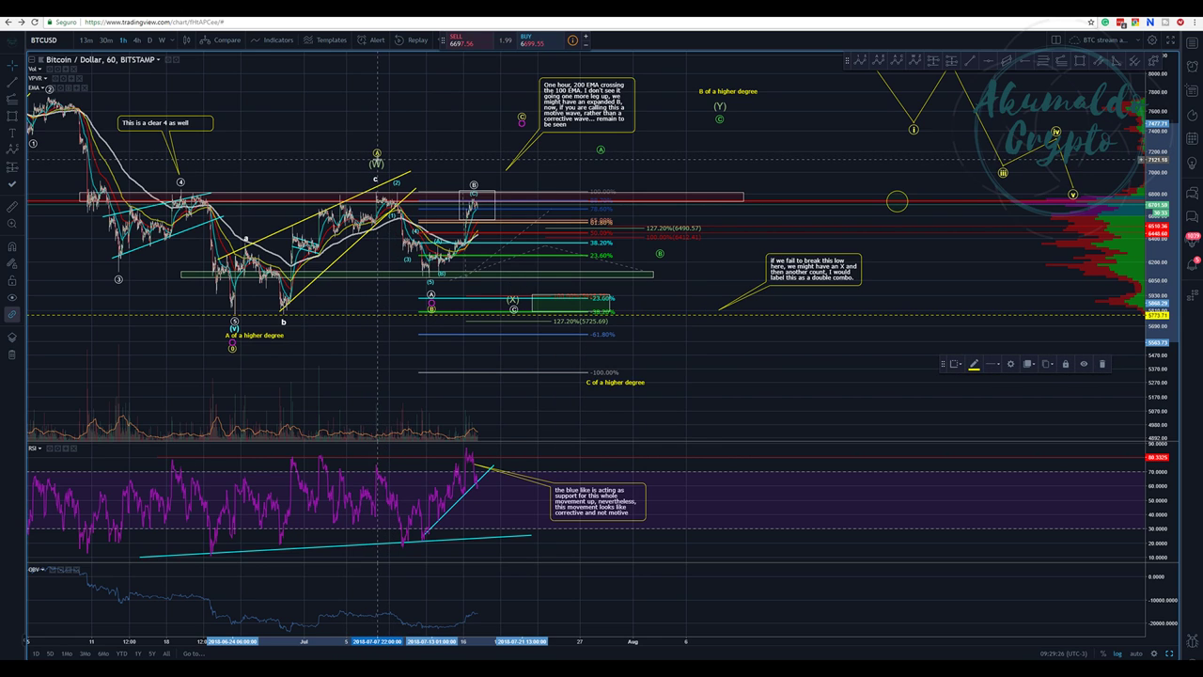
Move the yellow count's A point closer to (W) and its starting point closer to the circled 5 low
left_click_drag(374, 155, 377, 155)
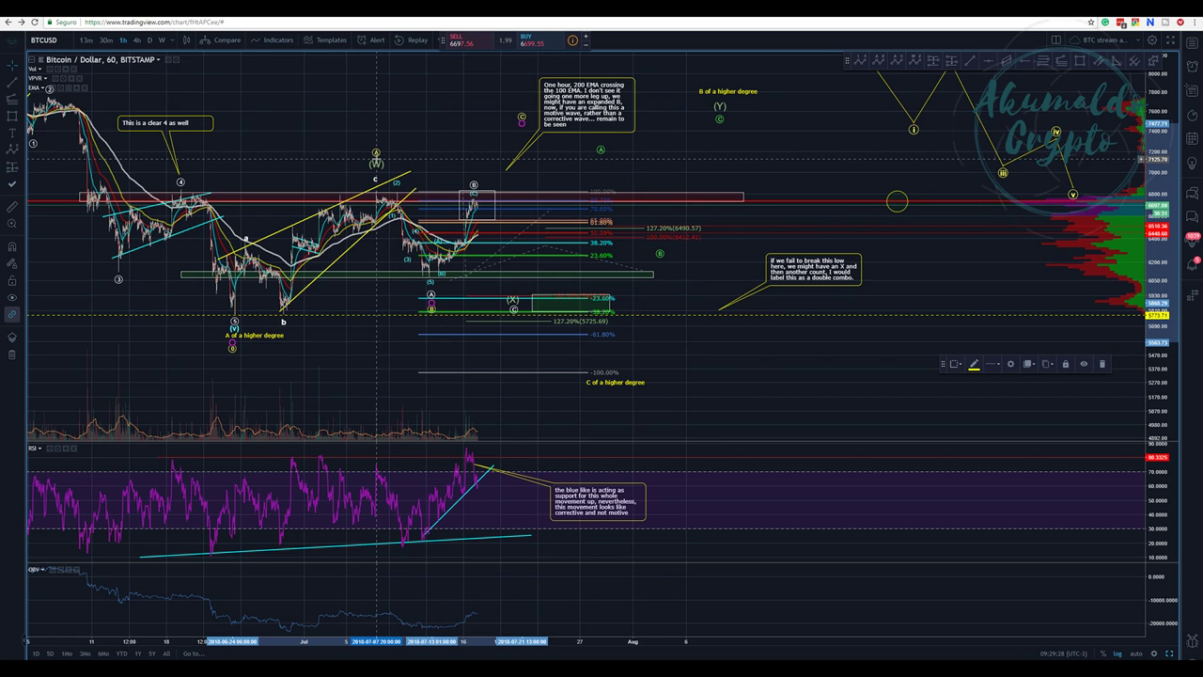
left_click_drag(232, 347, 232, 336)
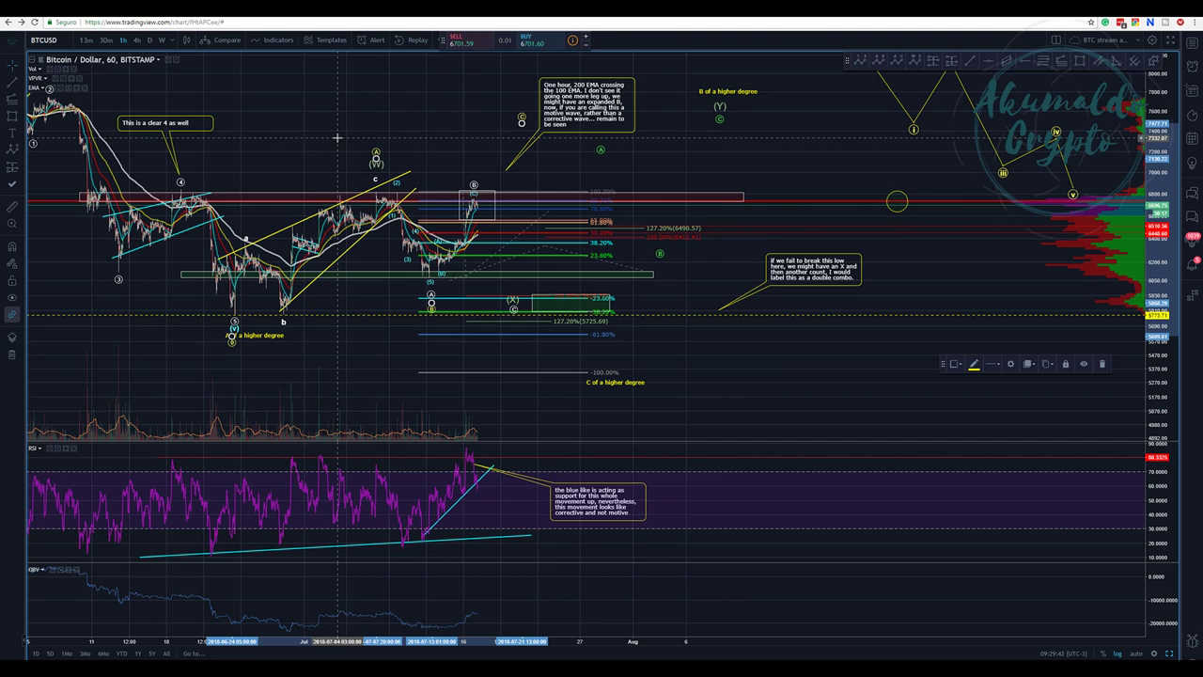
left_click(336, 138)
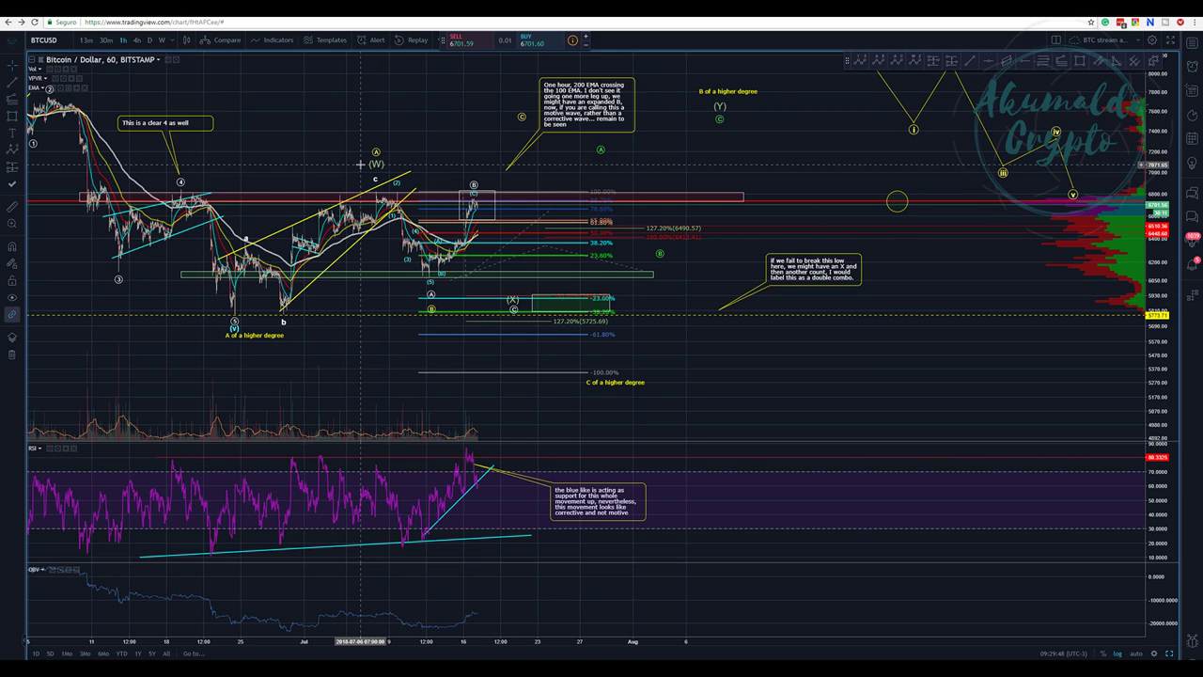
Review the earlier decline through waves (i) to (v) and compare it with the current yellow A-B-C range
left_click_drag(323, 119, 535, 192)
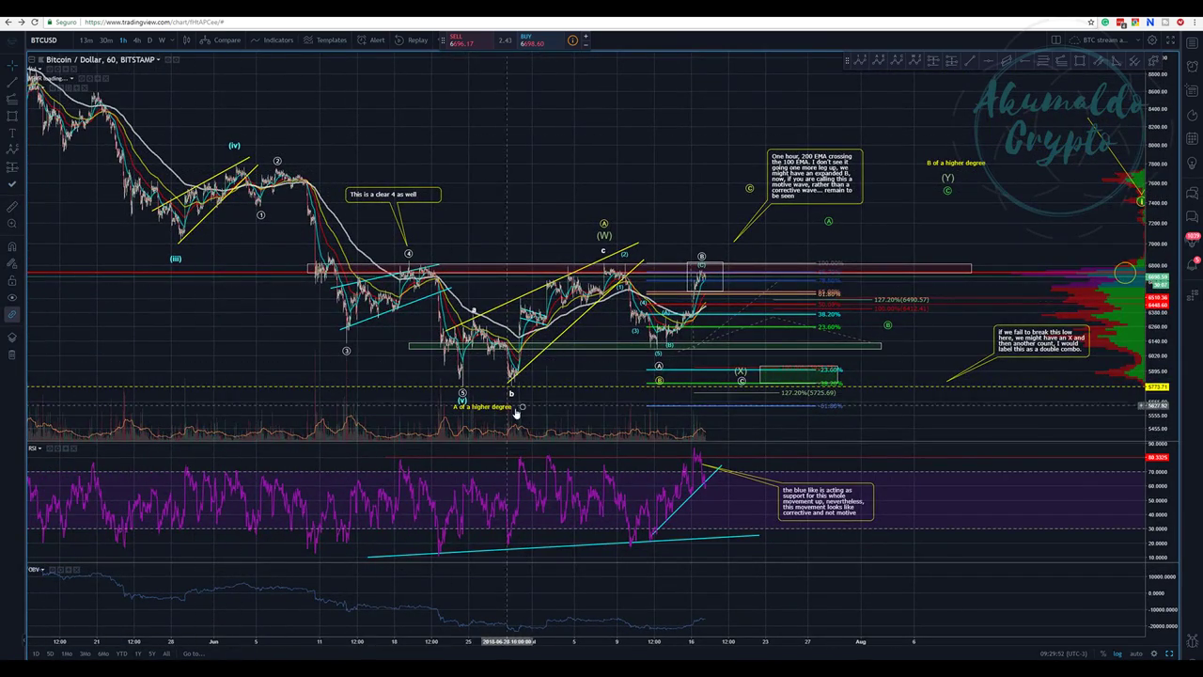
left_click_drag(198, 98, 329, 120)
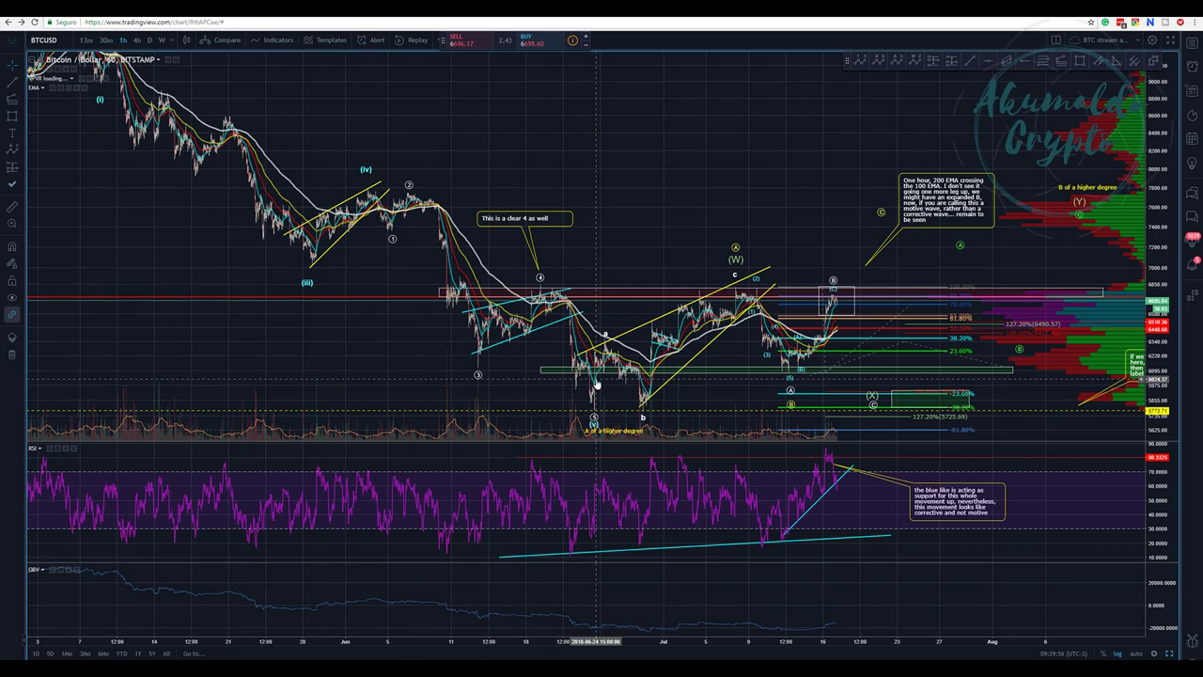
mouse_move(592, 219)
left_mouse_down()
mouse_move(555, 211)
mouse_move(599, 215)
left_mouse_up()
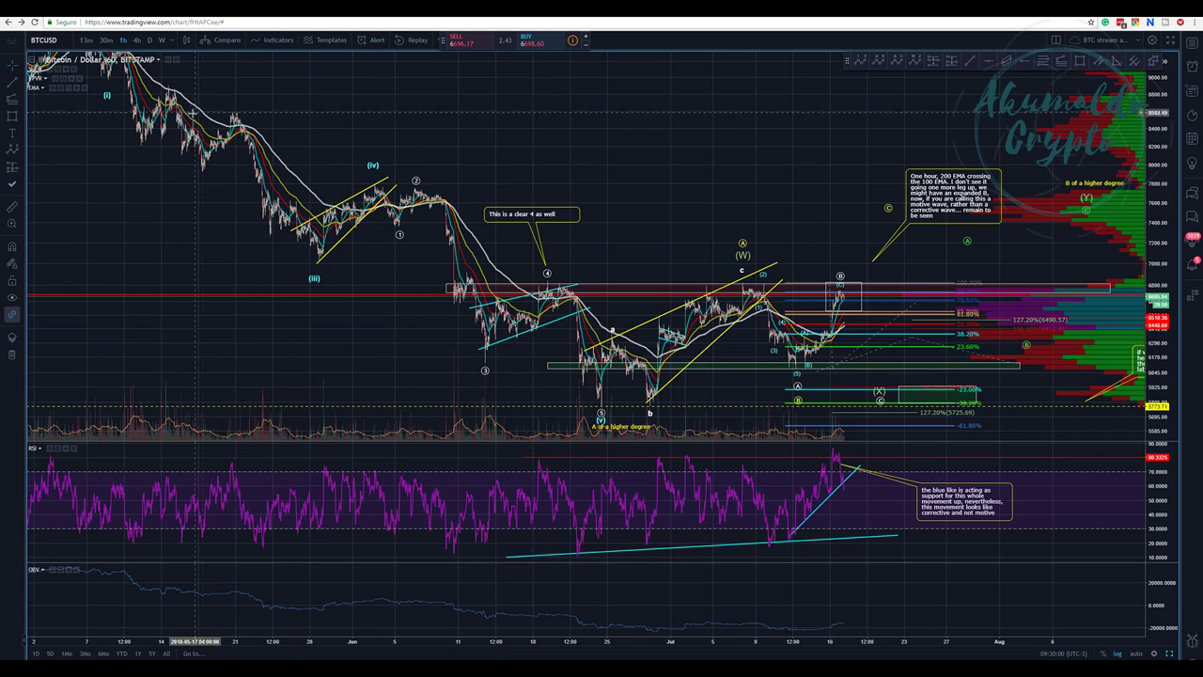
left_click_drag(623, 318, 321, 341)
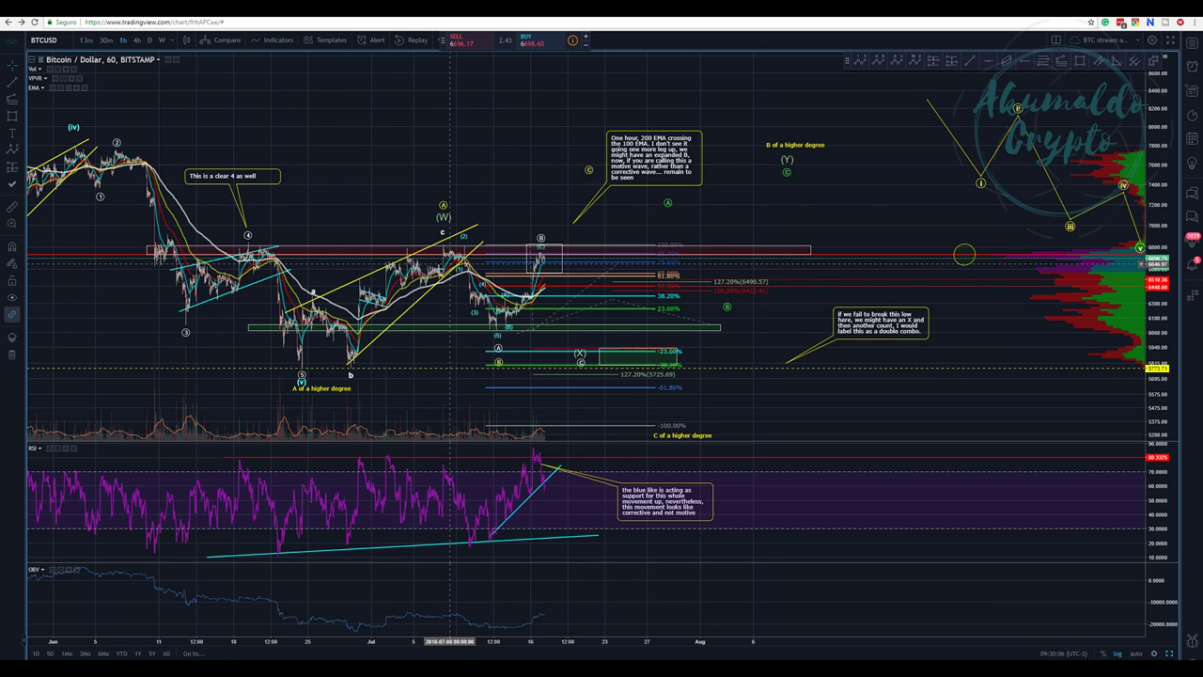
left_click_drag(395, 169, 390, 143)
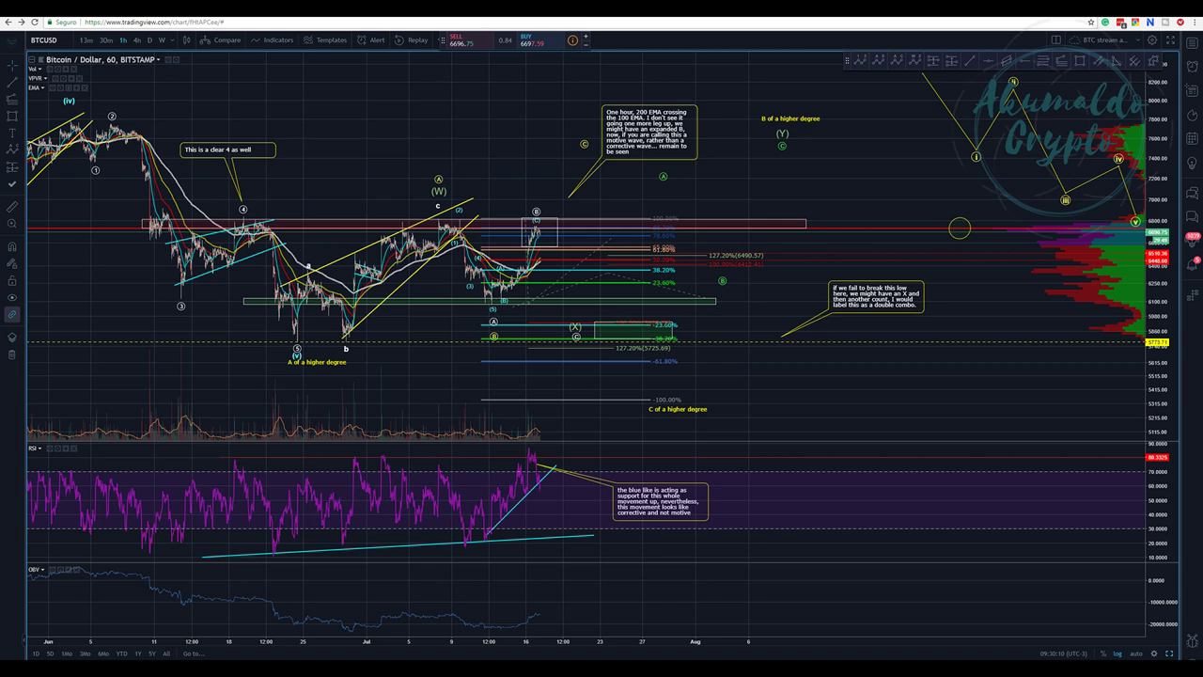
left_click_drag(435, 129, 374, 123)
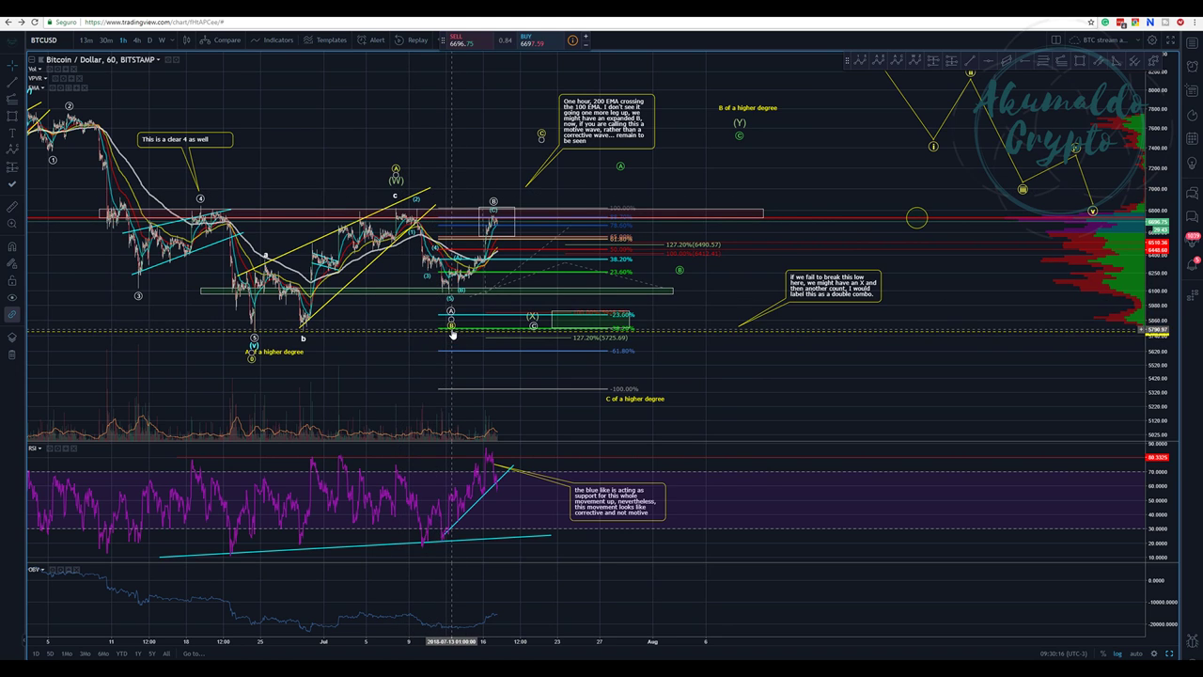
Draw a Fibonacci retracement from beside the circled 5 low up to the top of the red resistance zone near circled B
left_click(1049, 64)
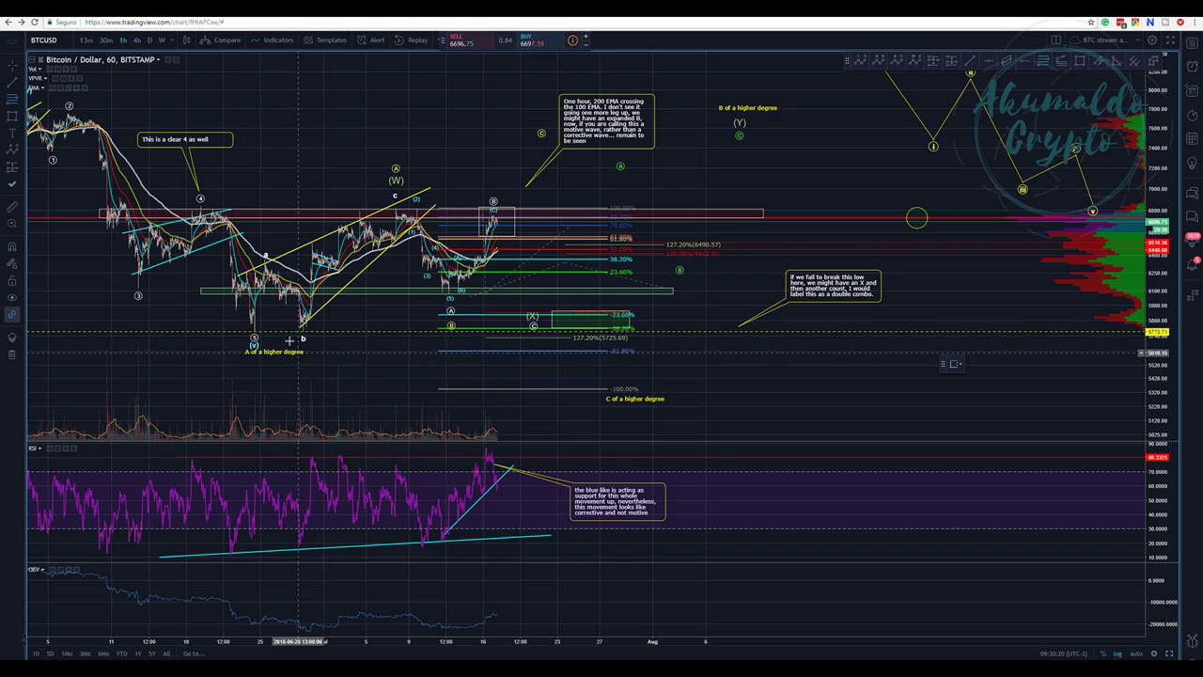
left_click(273, 332)
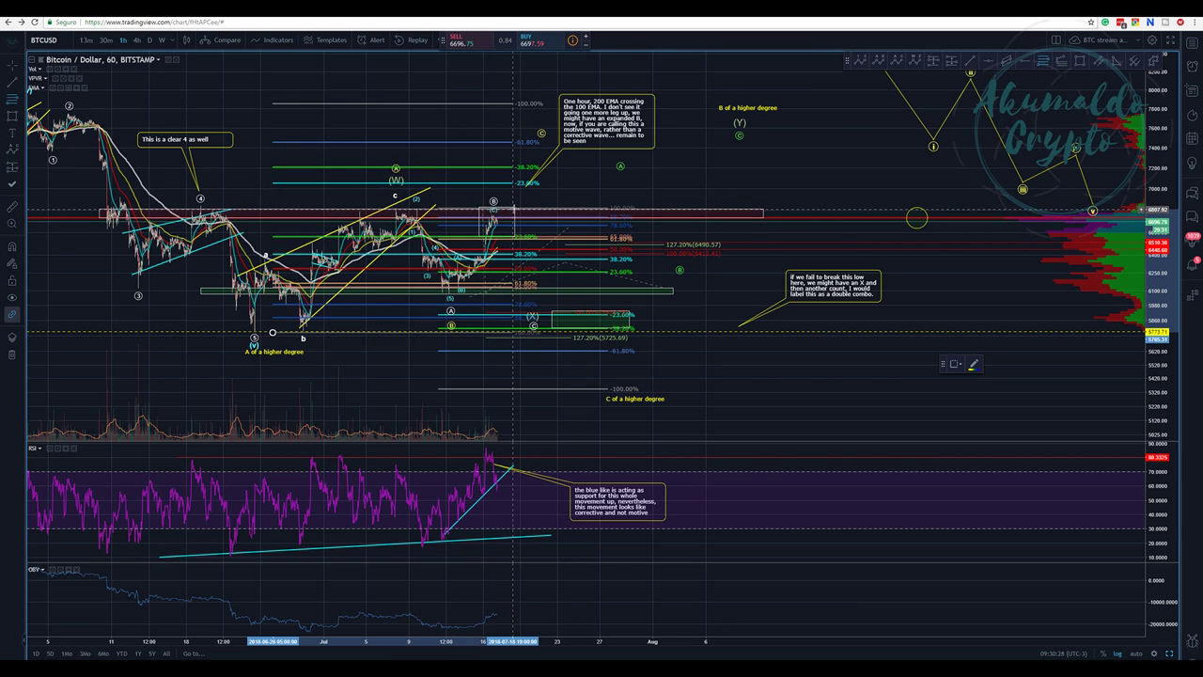
left_click(530, 208)
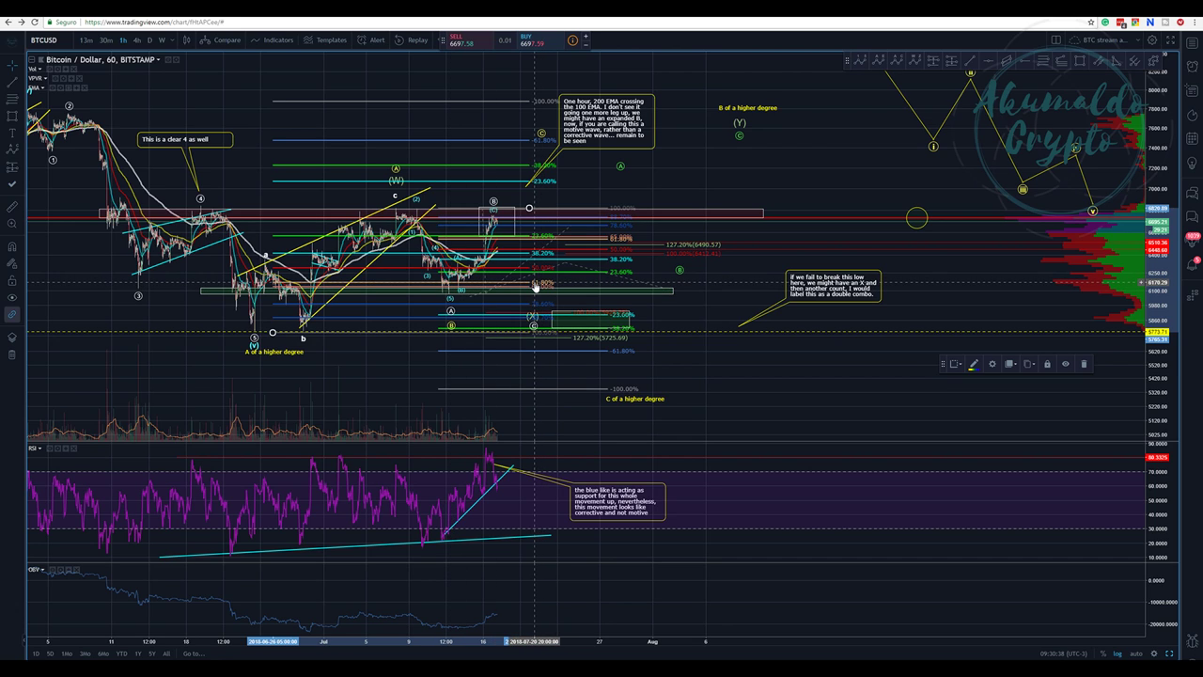
left_click(452, 294)
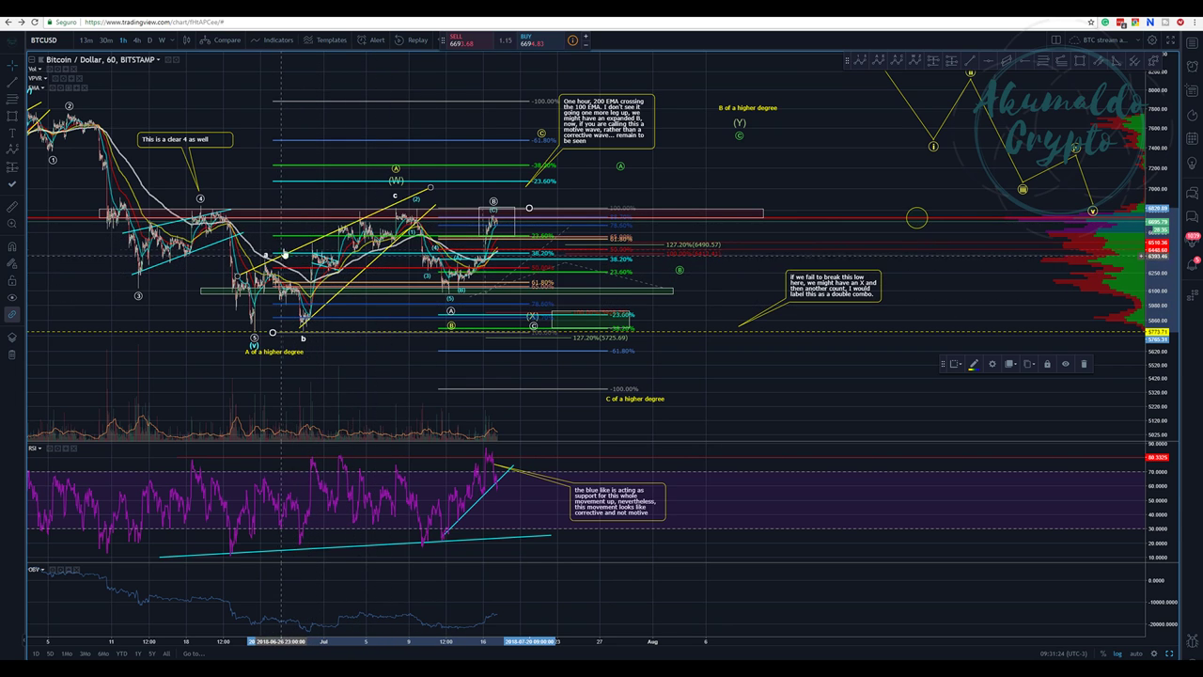
Shift the "This is a clear 4 as well" note slightly up and away from the price, and deselect it
left_click(190, 137)
left_click_drag(190, 137, 183, 132)
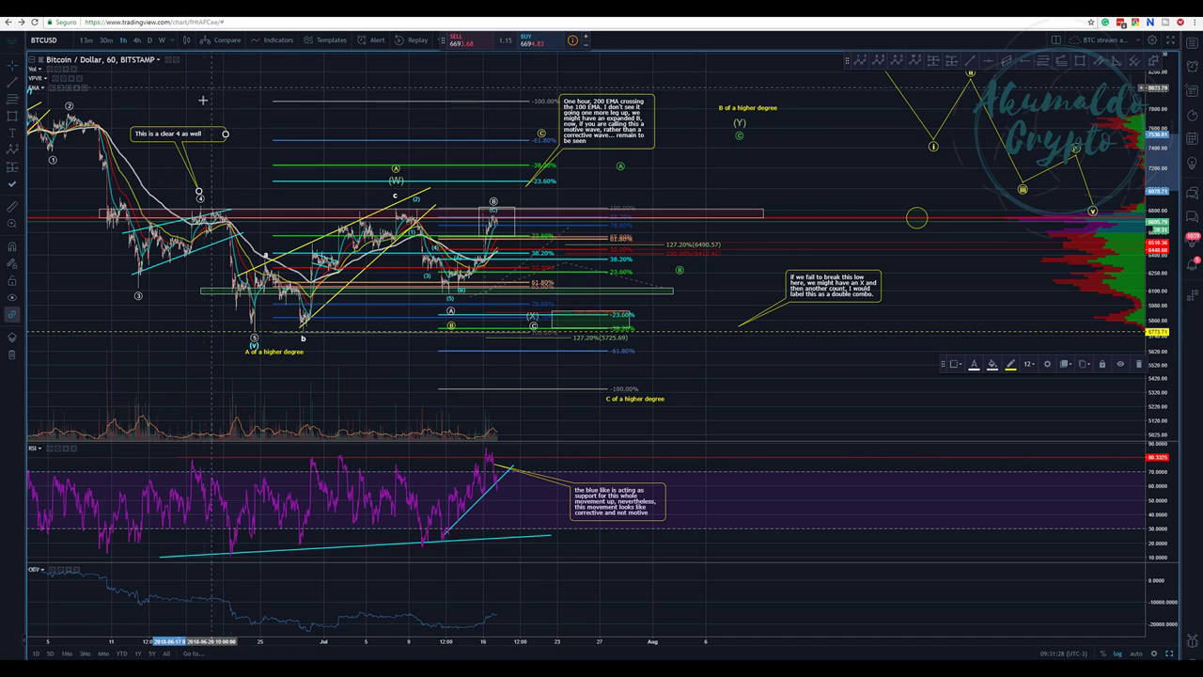
left_click(376, 153)
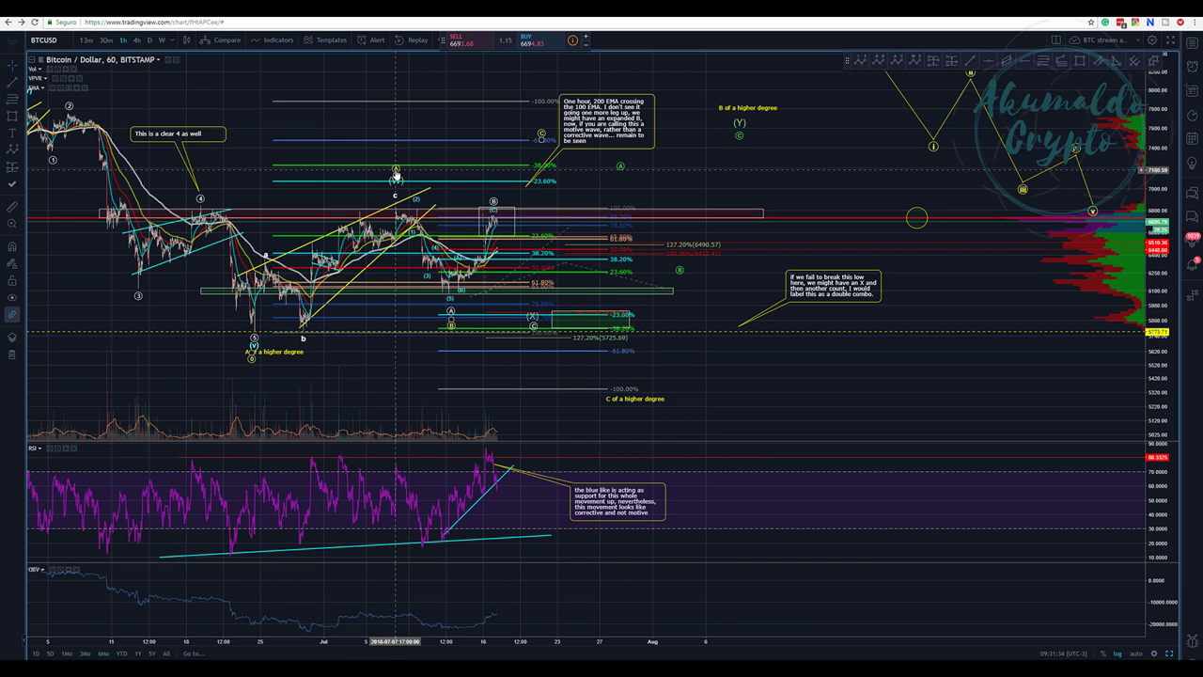
Draw a trend-based Fibonacci extension from beside the circled 5 low up to the red zone near circled B, anchored at the pullback low near (5)
left_click(395, 172)
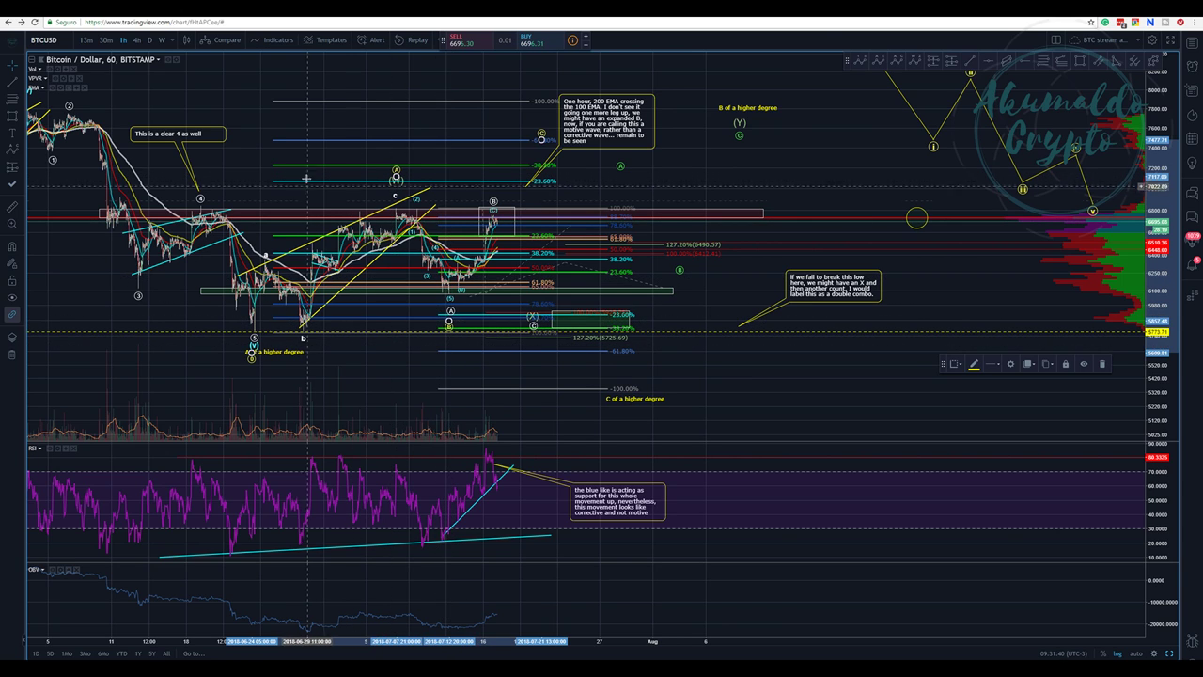
left_click(110, 183)
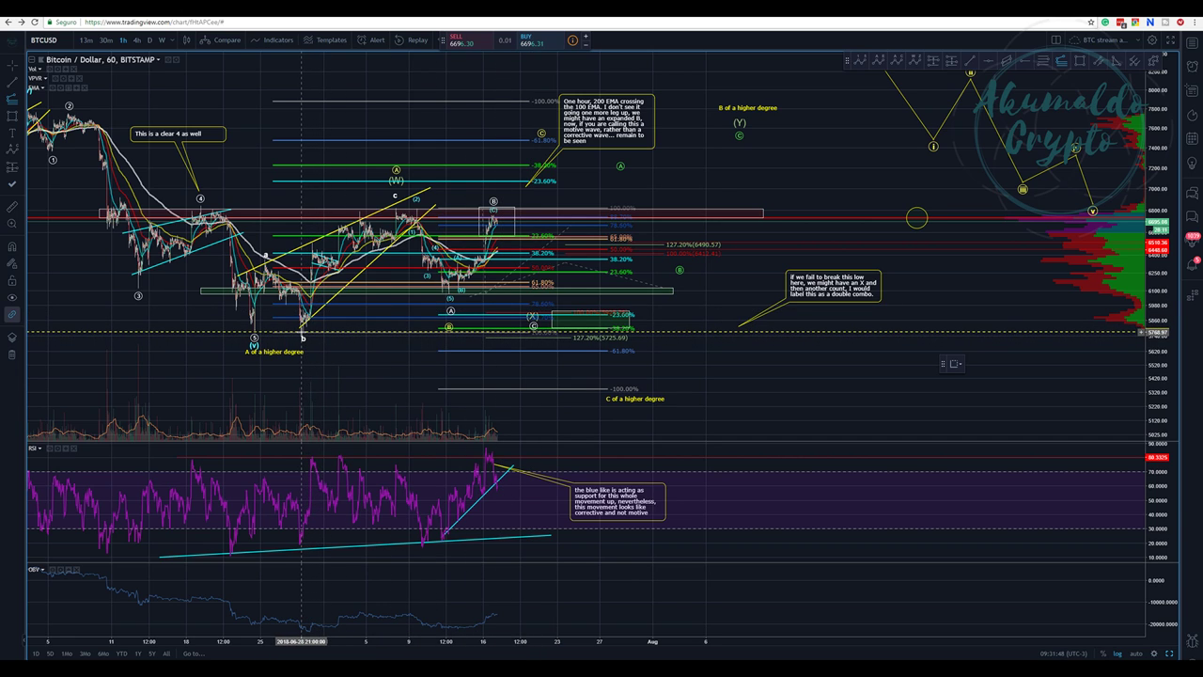
left_click(278, 332)
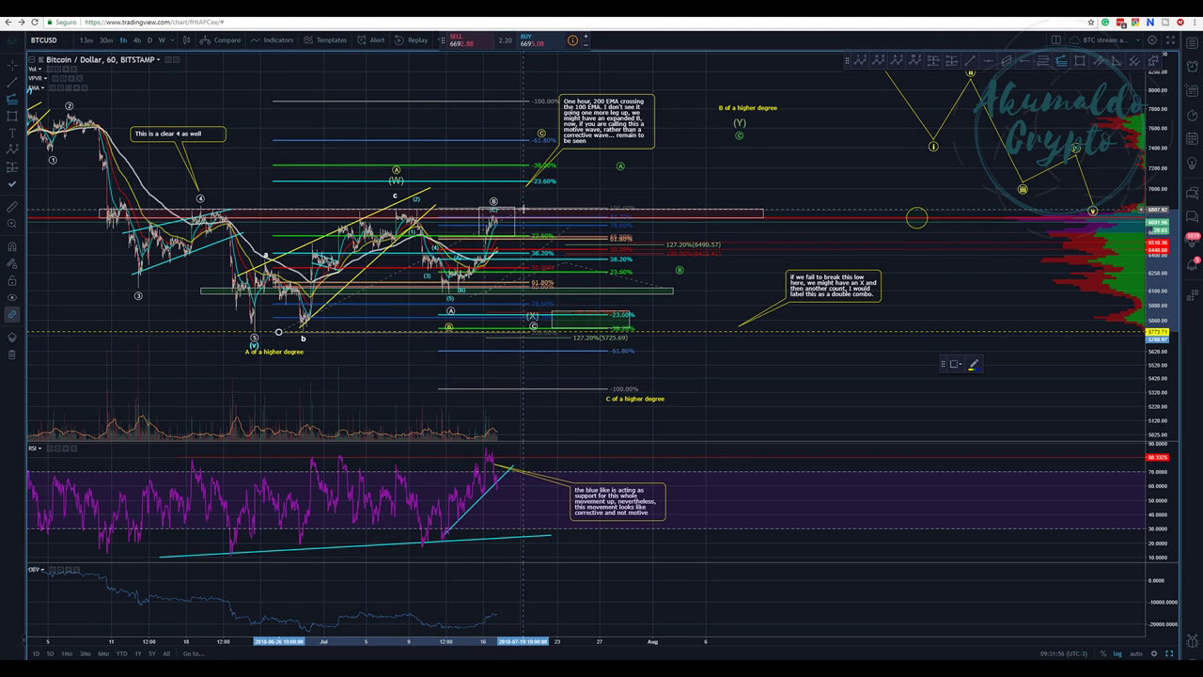
left_click(526, 208)
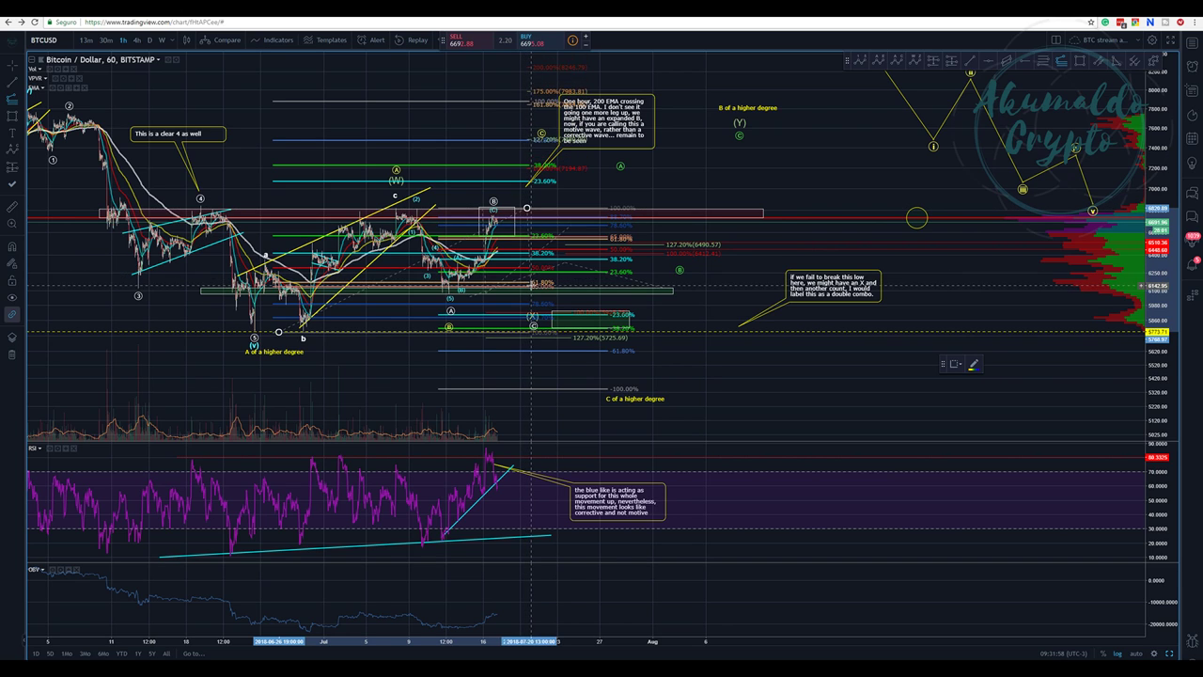
left_click(430, 295)
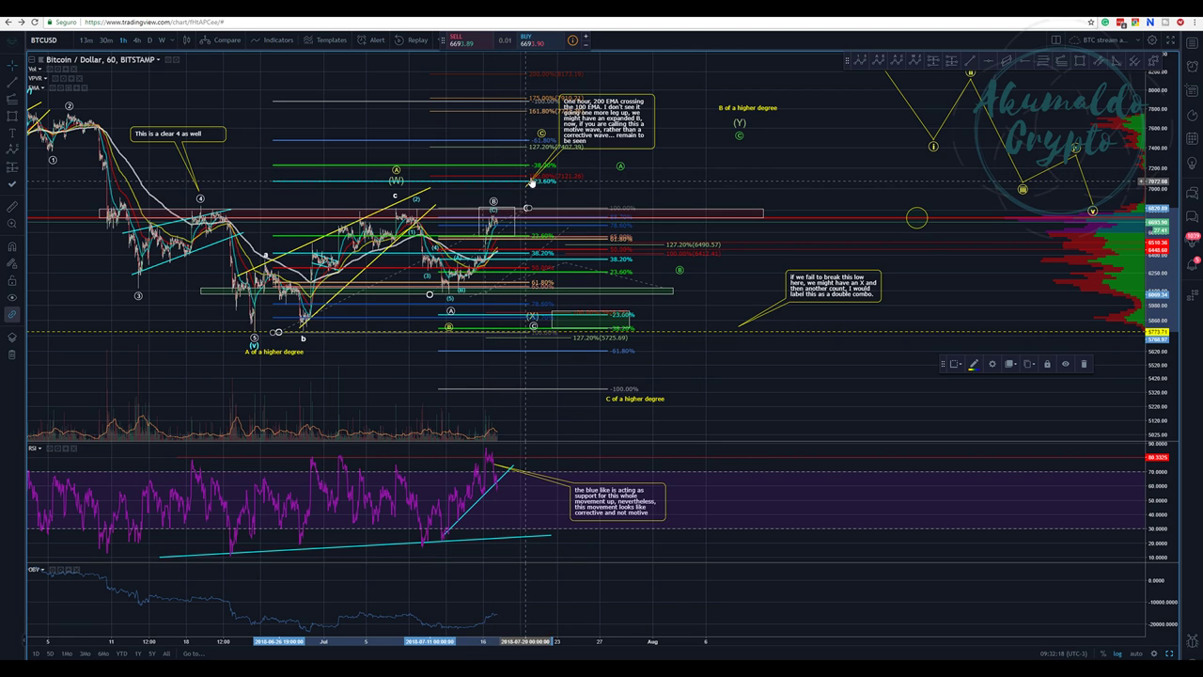
Shift the 200 EMA note further right, clear of the Fibonacci level labels
left_click(523, 183)
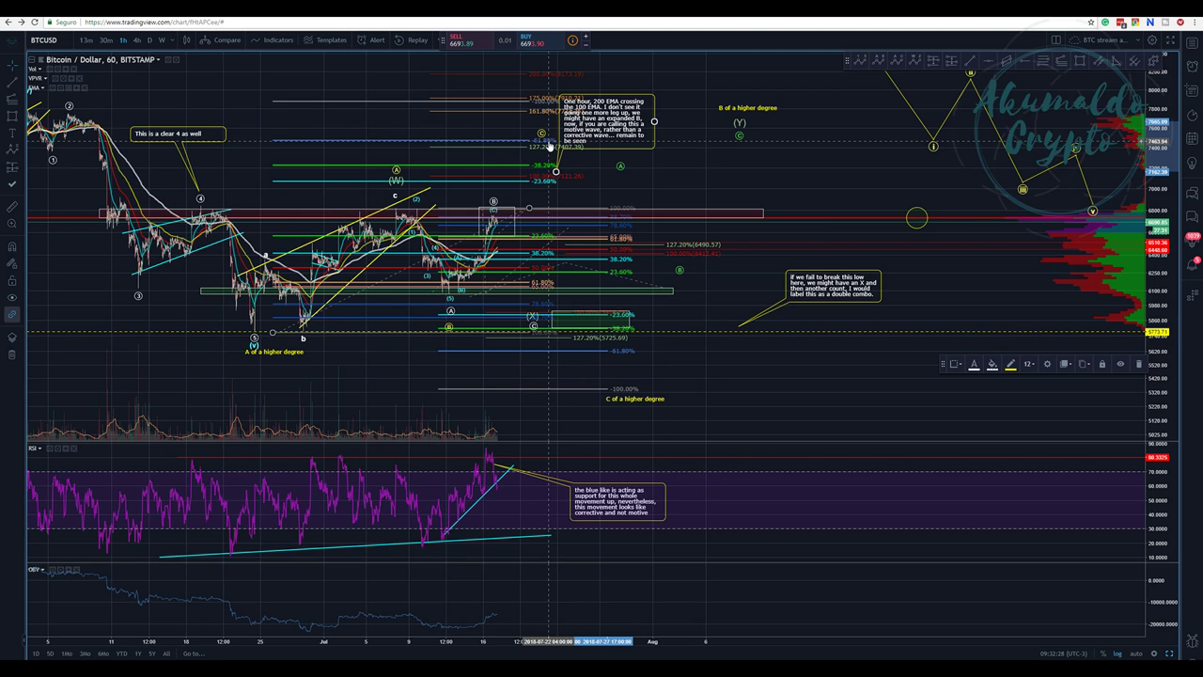
left_click_drag(552, 143, 599, 139)
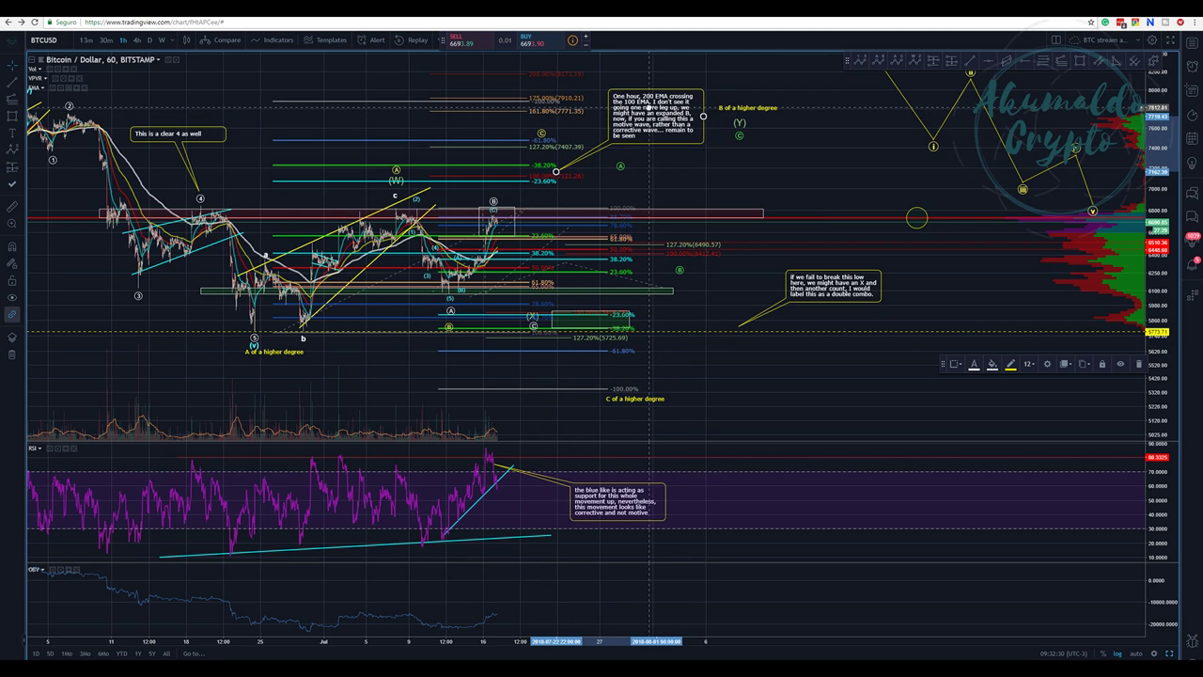
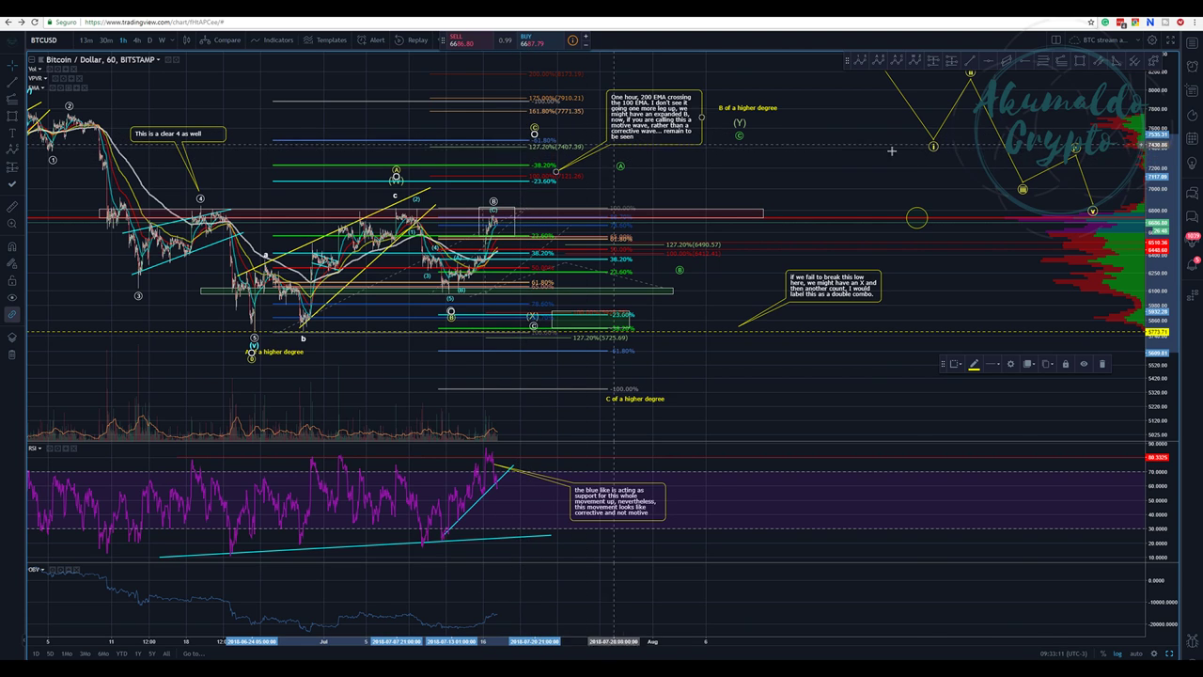
Draw a thin red-filled rectangle between the -61.80% retracement level and the 127.20% extension level below yellow C
left_click(1080, 61)
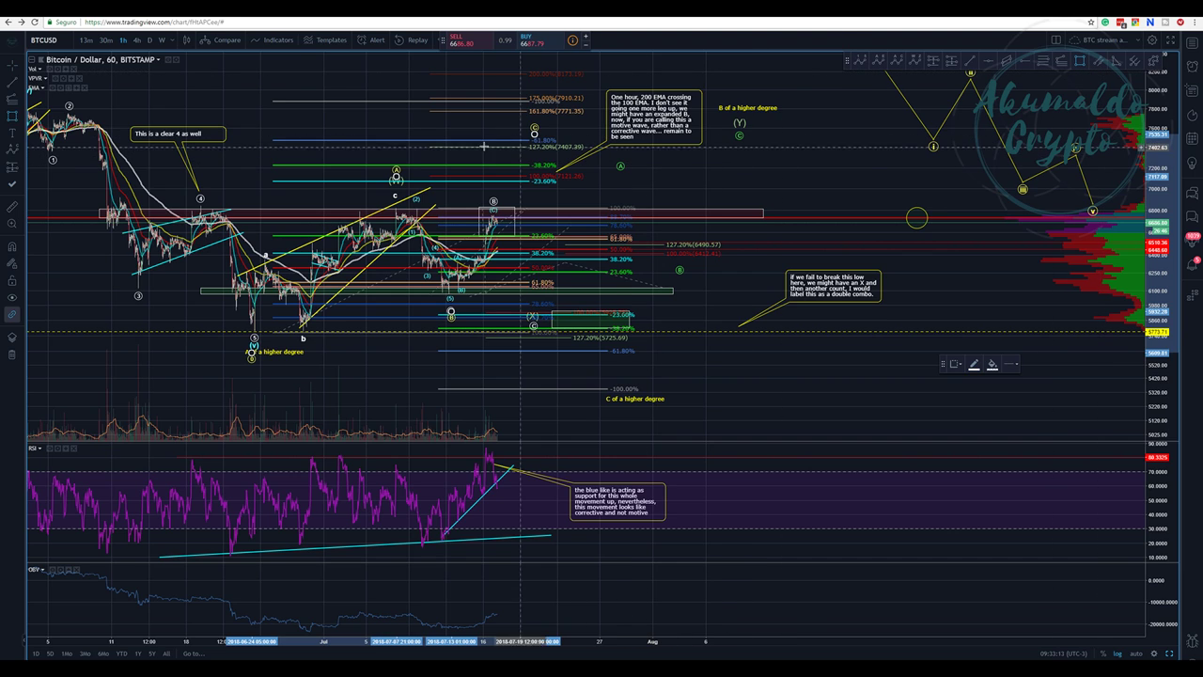
left_click(536, 147)
left_click(992, 364)
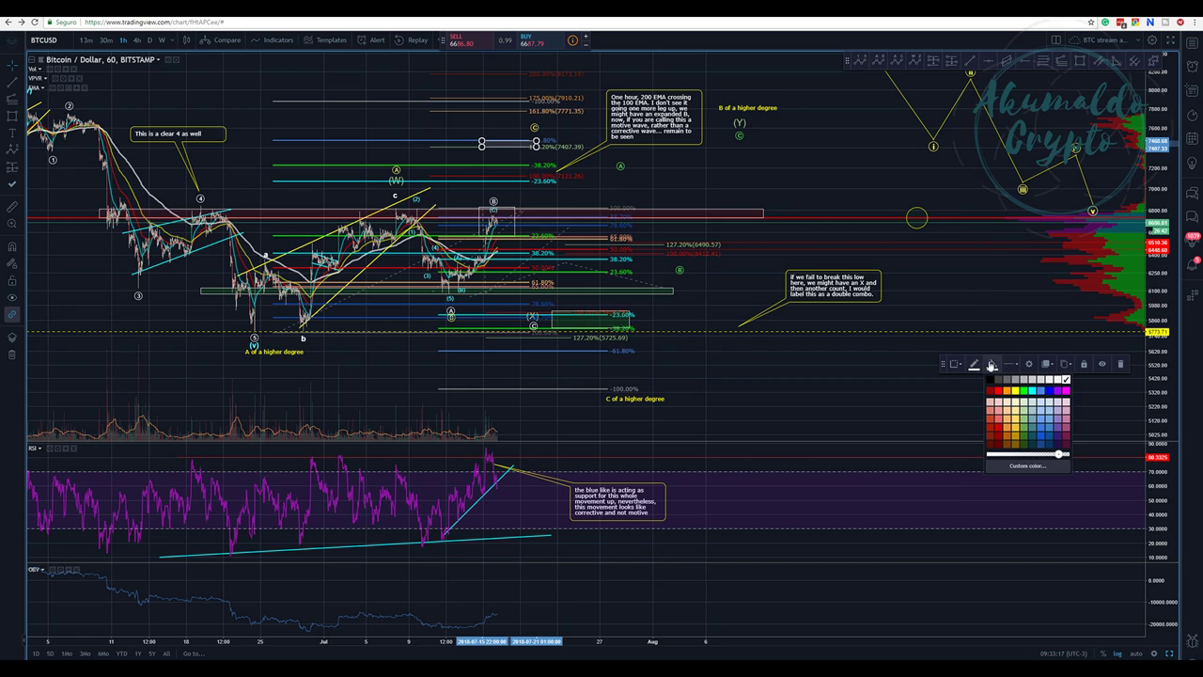
left_click(998, 393)
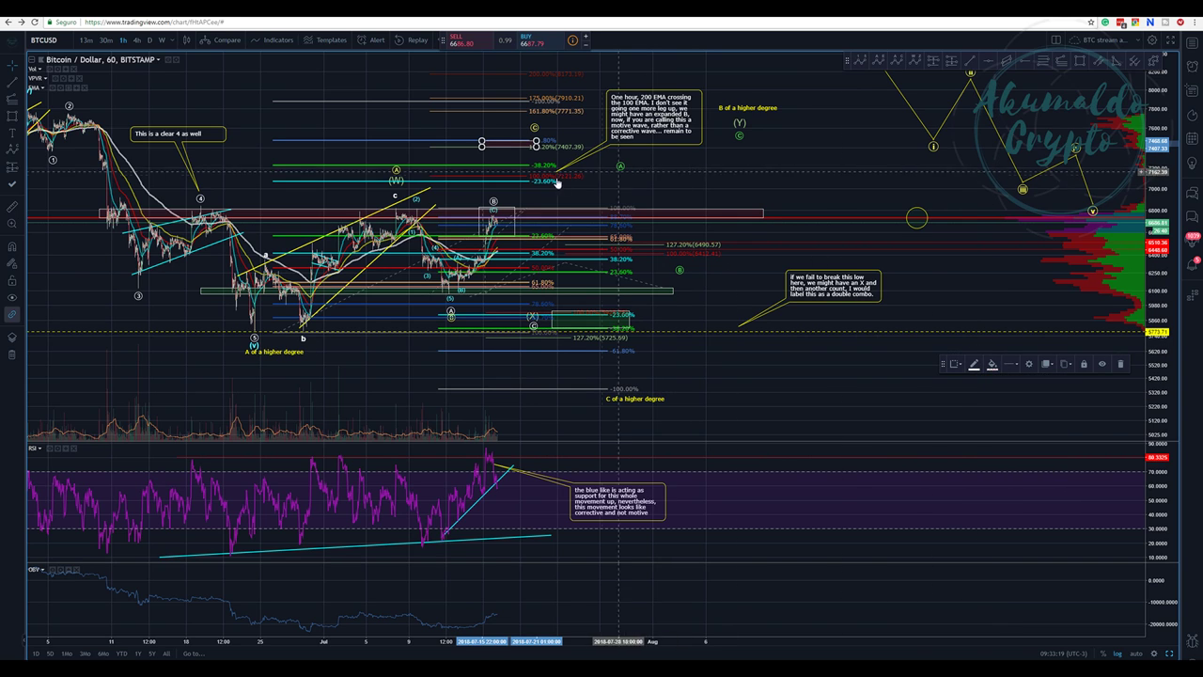
Draw a second target rectangle between the -23.60% retracement level and the red extension level just above it, and nudge it into place
left_click(1081, 62)
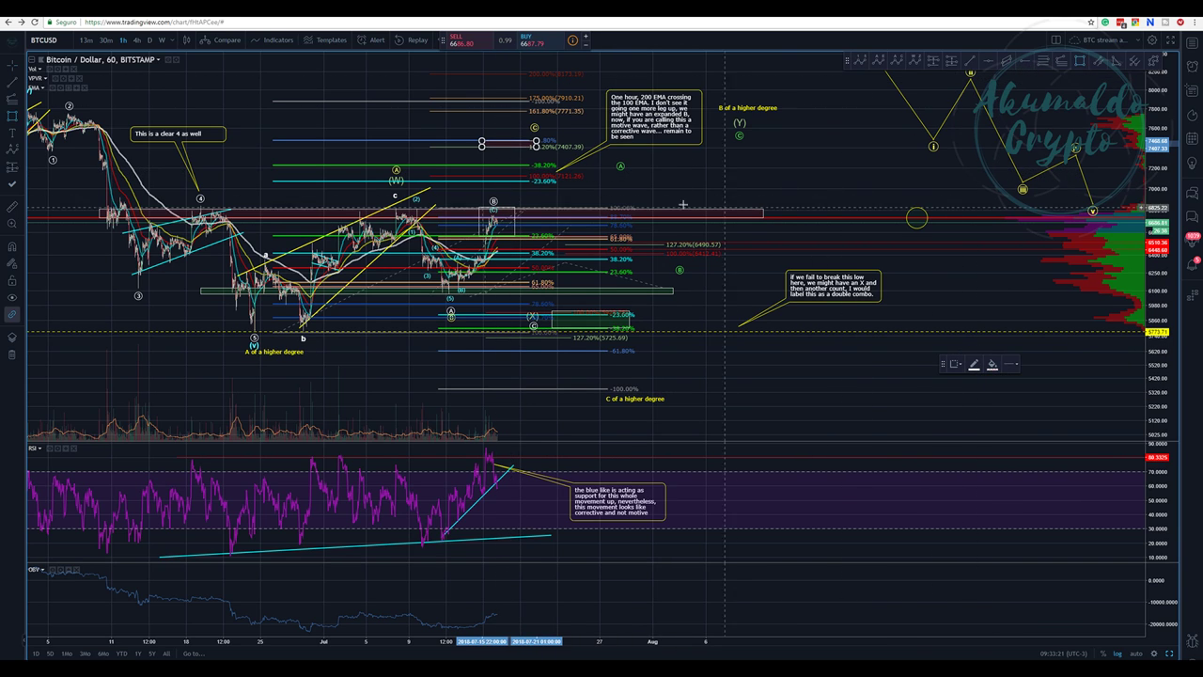
left_click(470, 176)
left_click(544, 183)
left_click_drag(486, 177, 500, 175)
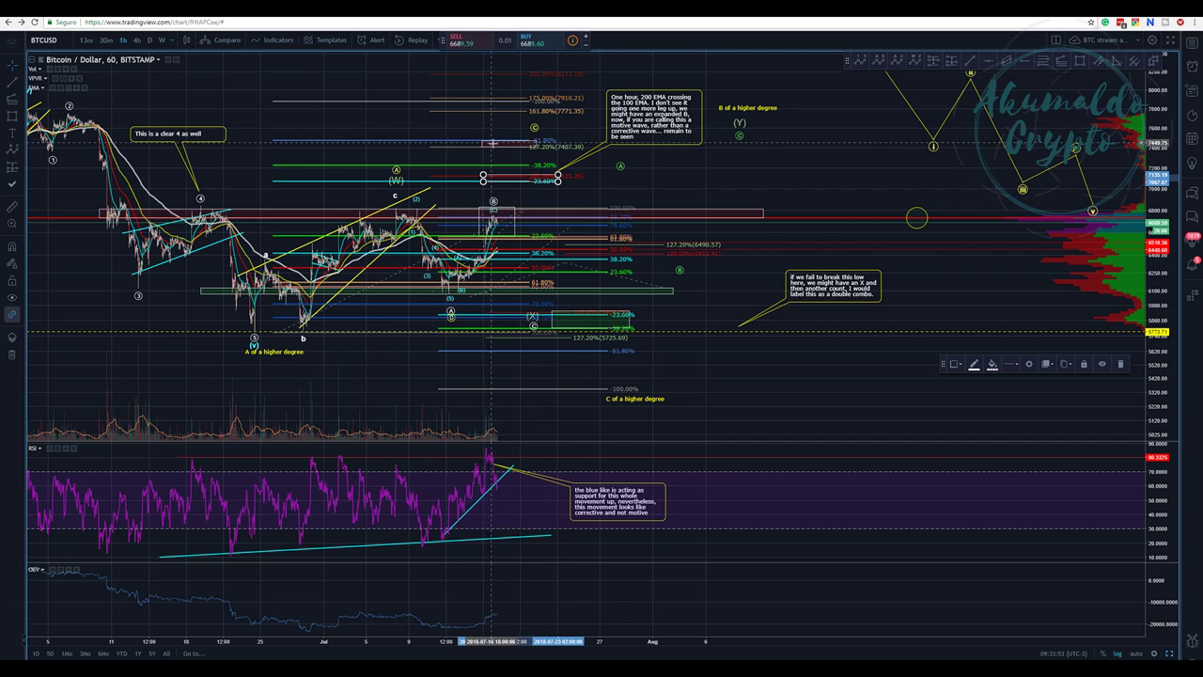
Shift the upper and lower target rectangles slightly right so each covers its pair of Fibonacci levels
left_click(507, 141)
left_click_drag(507, 141, 512, 142)
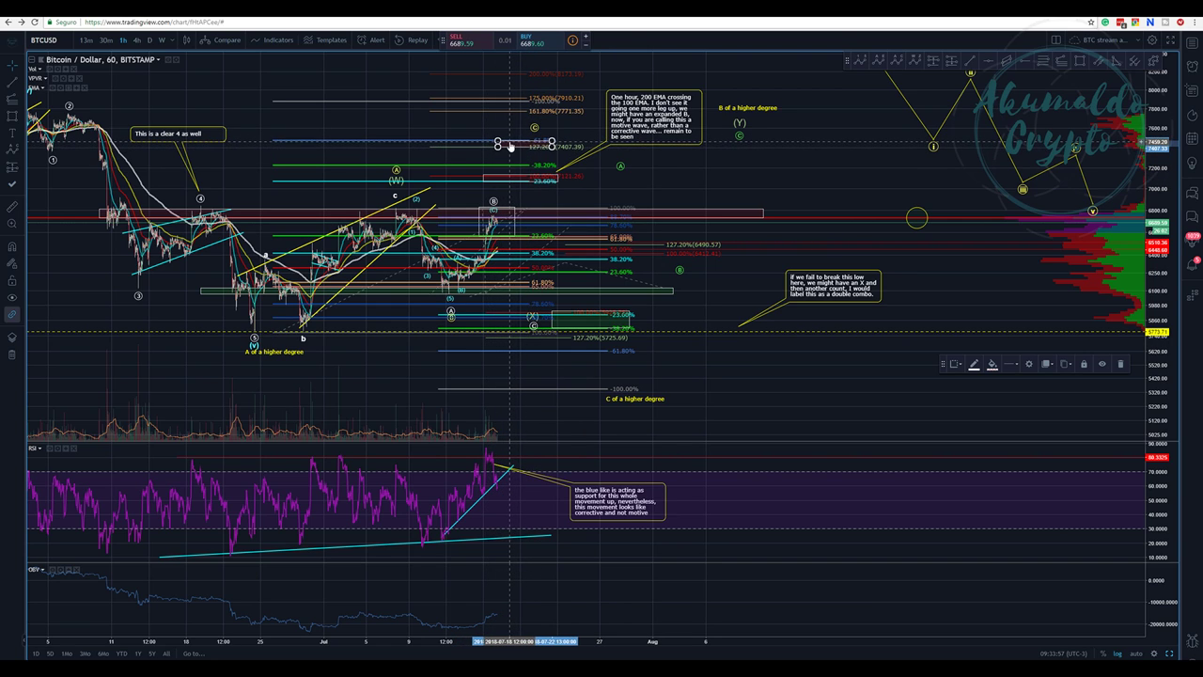
left_click_drag(511, 146, 505, 146)
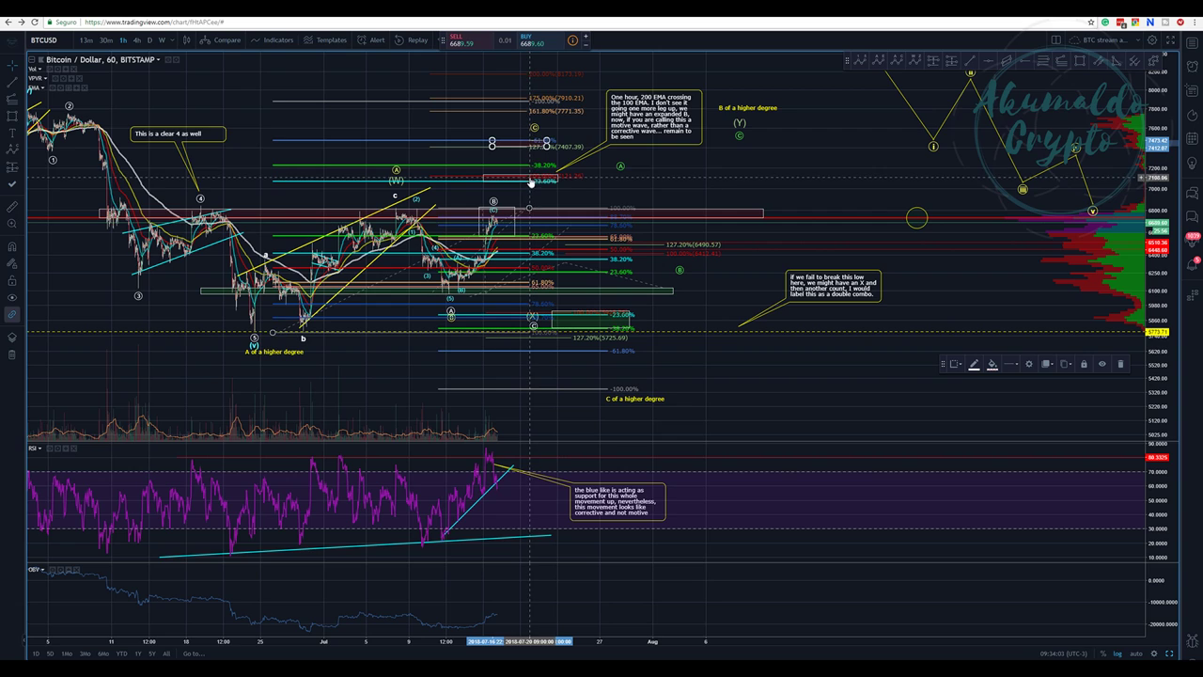
left_click(539, 175)
left_click_drag(539, 175, 539, 176)
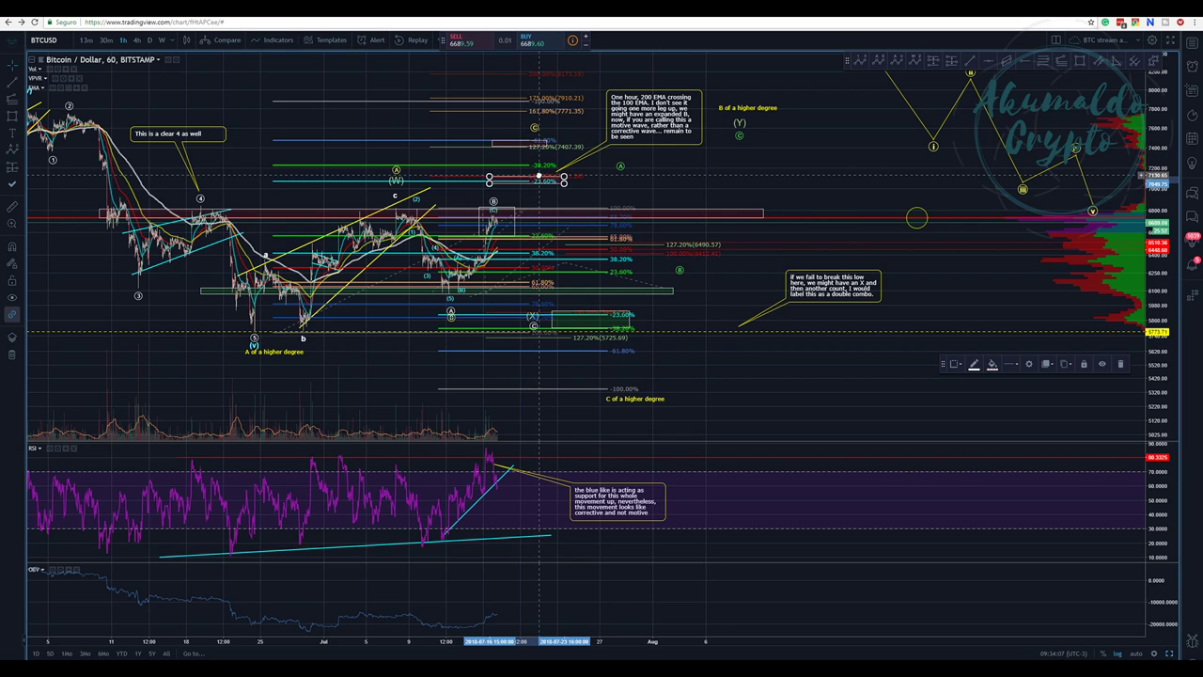
left_click(500, 215)
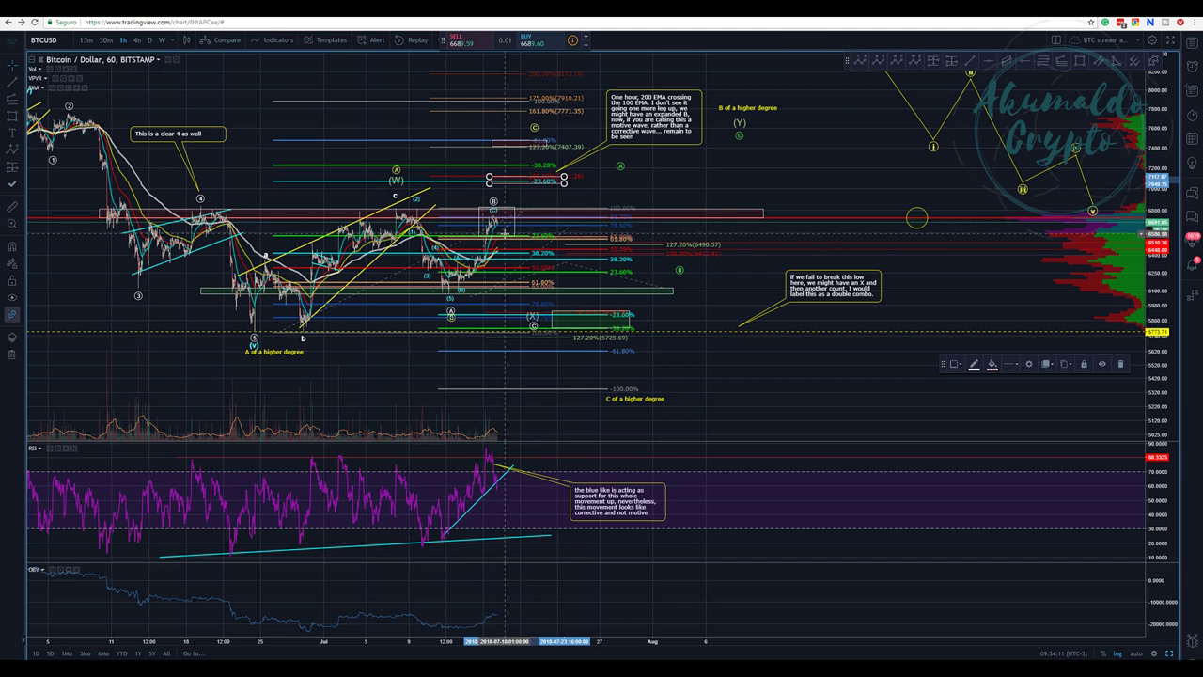
left_click(532, 203)
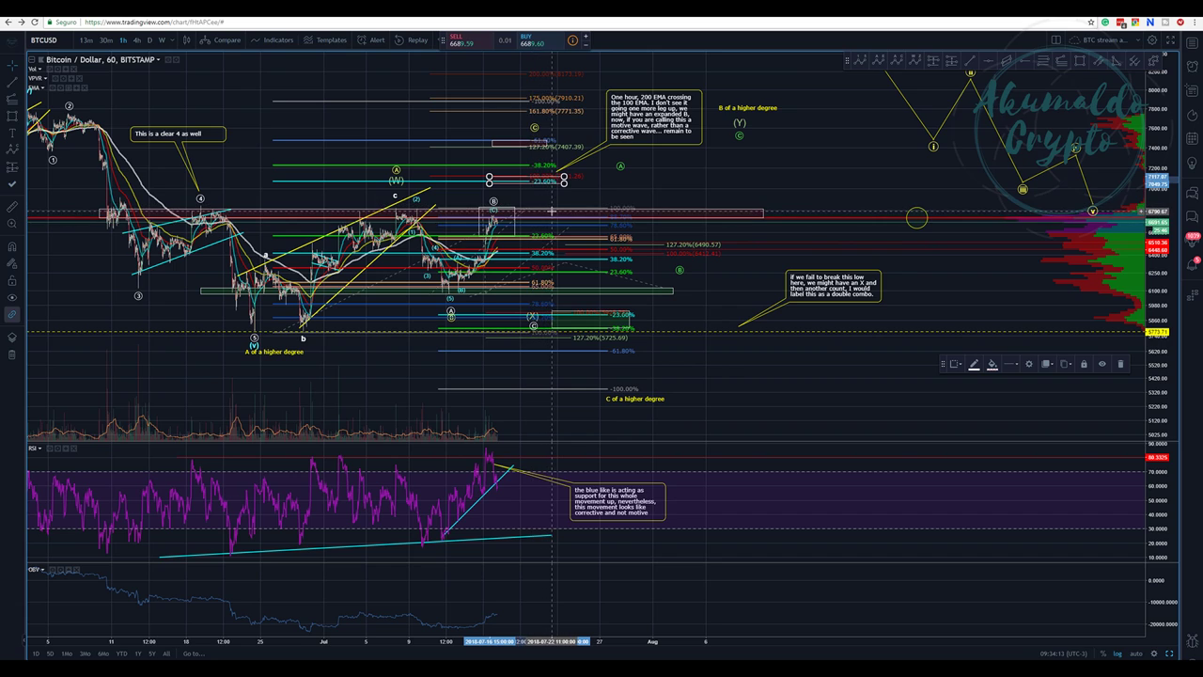
left_click(557, 212)
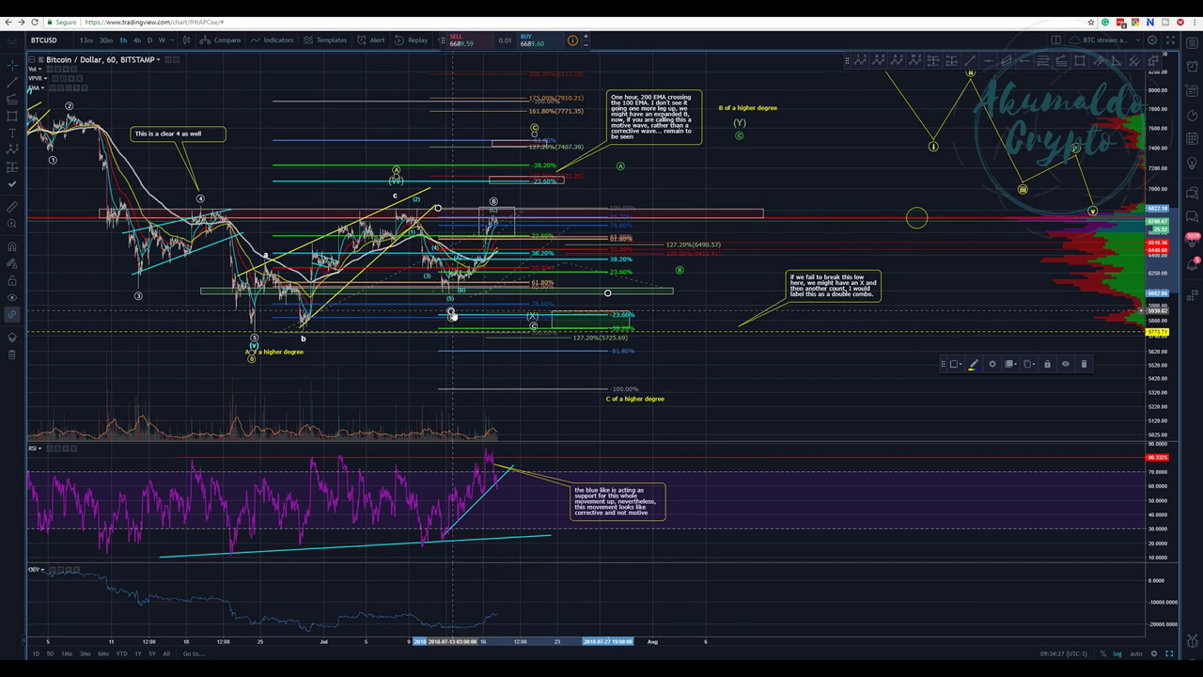
Move the white circled A-B-C count out to the empty area beyond the price, and place the yellow count's B point below the (5) low
left_click(452, 313)
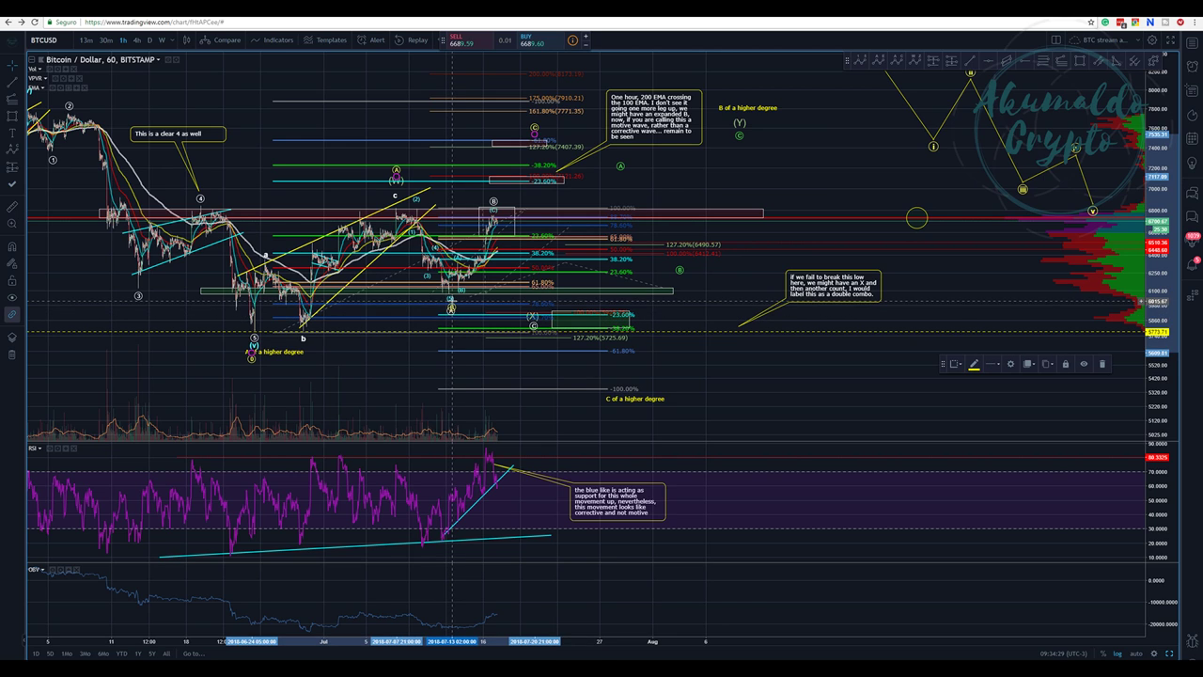
left_click(450, 308)
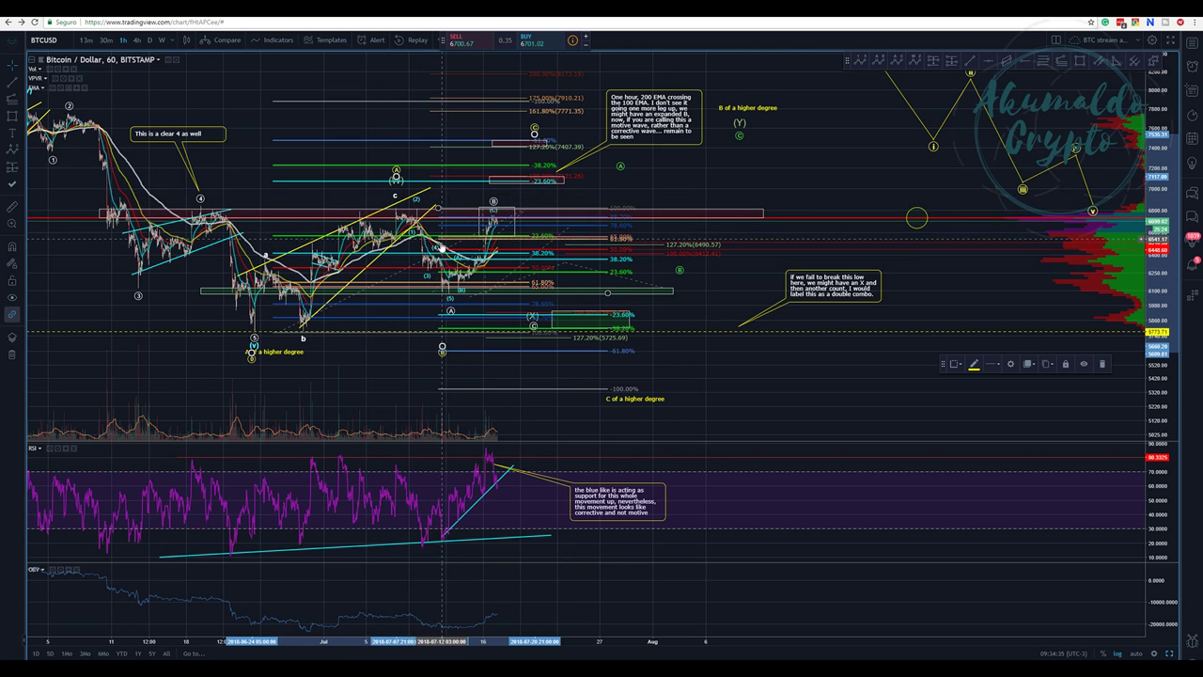
mouse_move(442, 348)
left_mouse_down()
mouse_move(442, 302)
mouse_move(440, 327)
mouse_move(704, 198)
mouse_move(829, 182)
left_mouse_up()
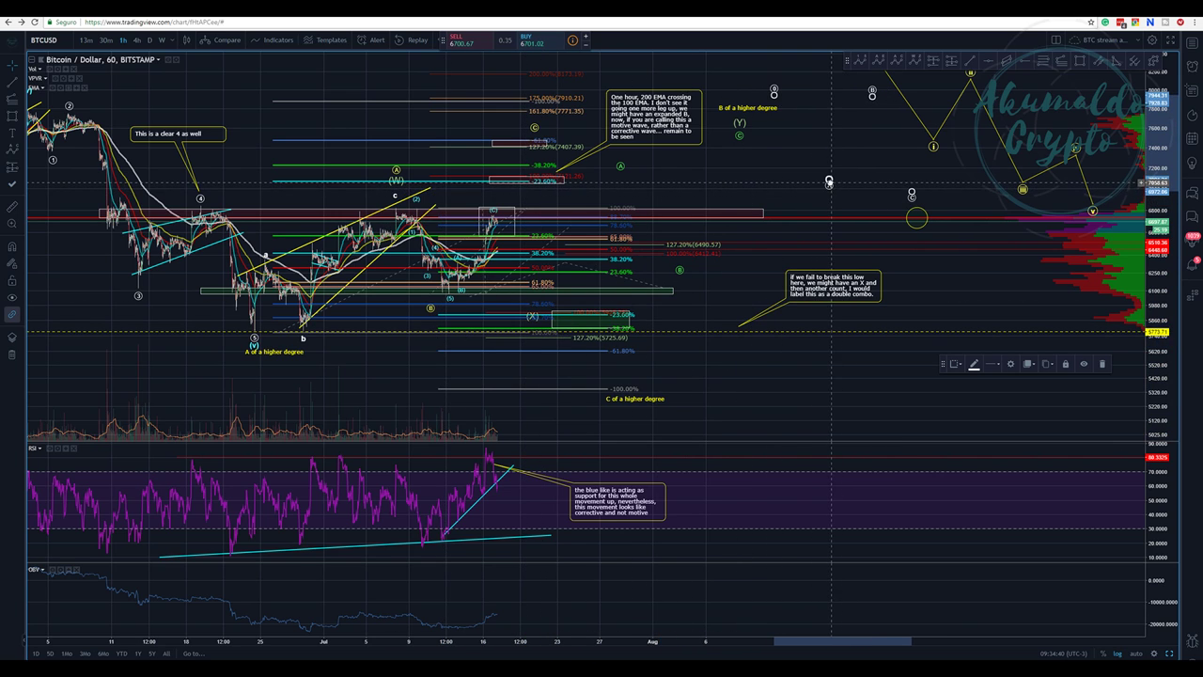
left_click(443, 301)
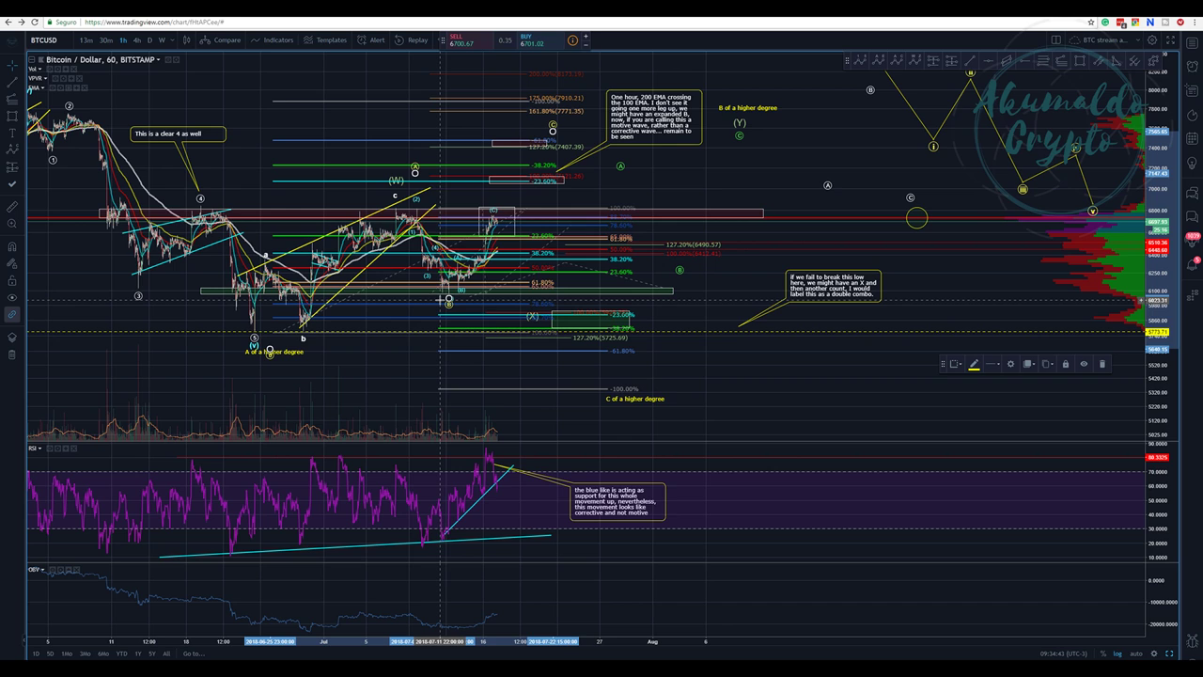
left_click_drag(441, 299, 453, 313)
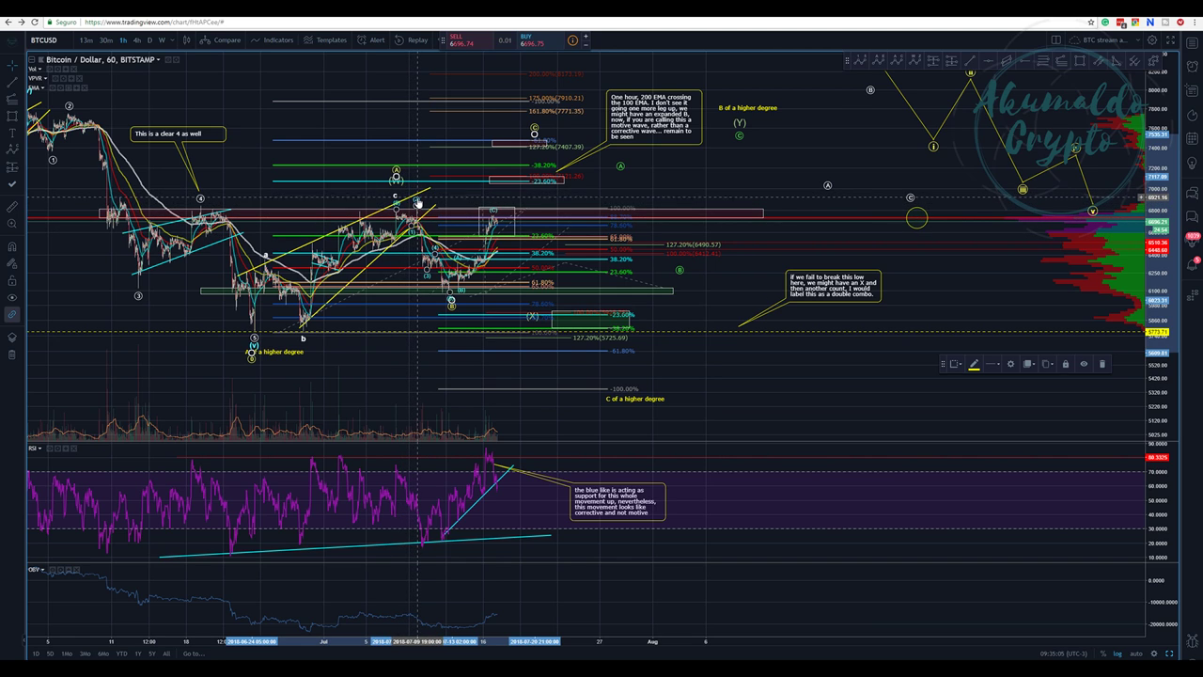
Review the teal (1) to (5) decline and nudge its (5) point and the yellow B label at the low
left_click(421, 218)
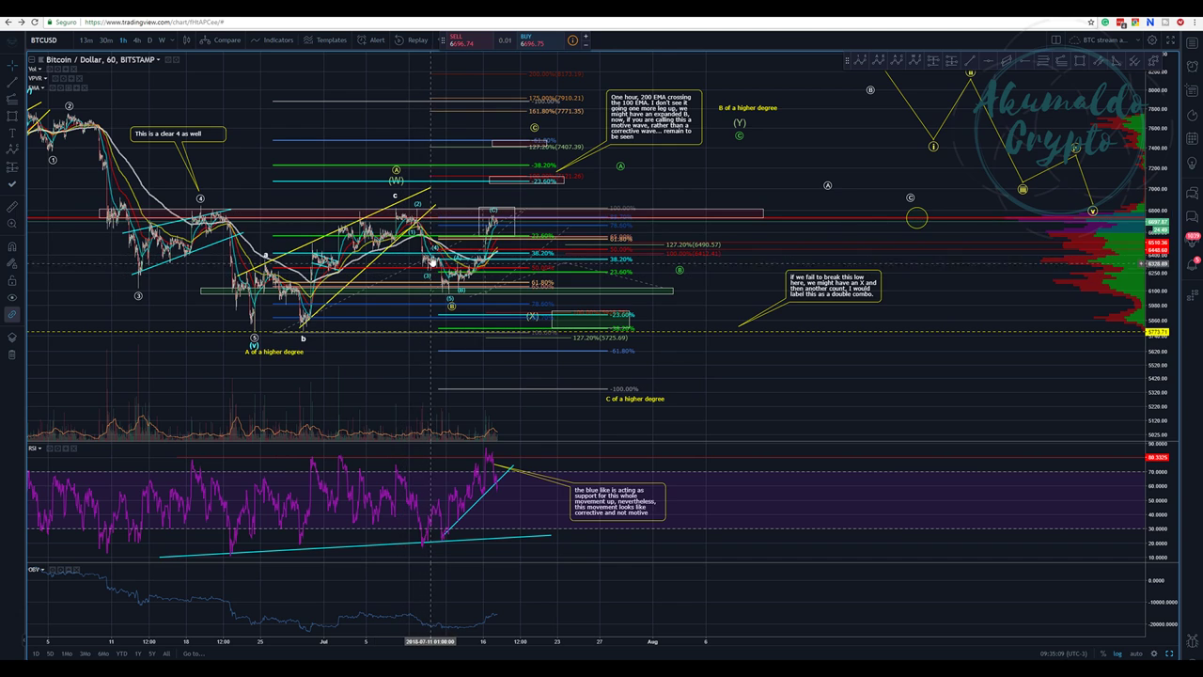
left_click(447, 299)
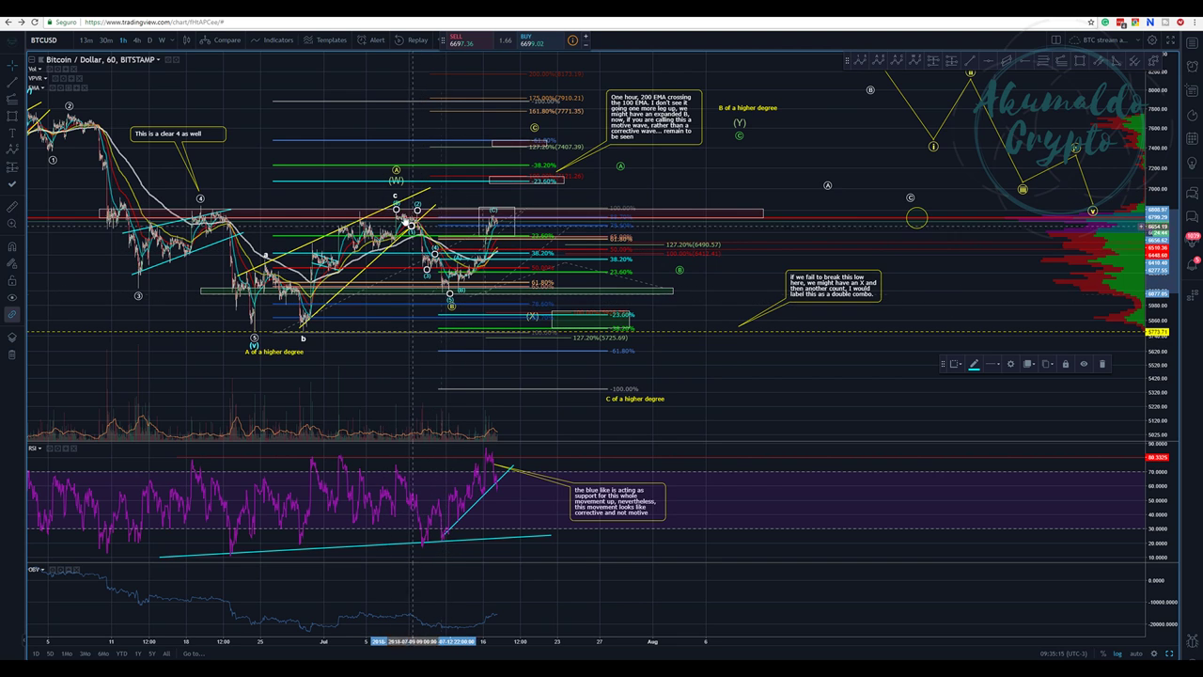
left_click(449, 302)
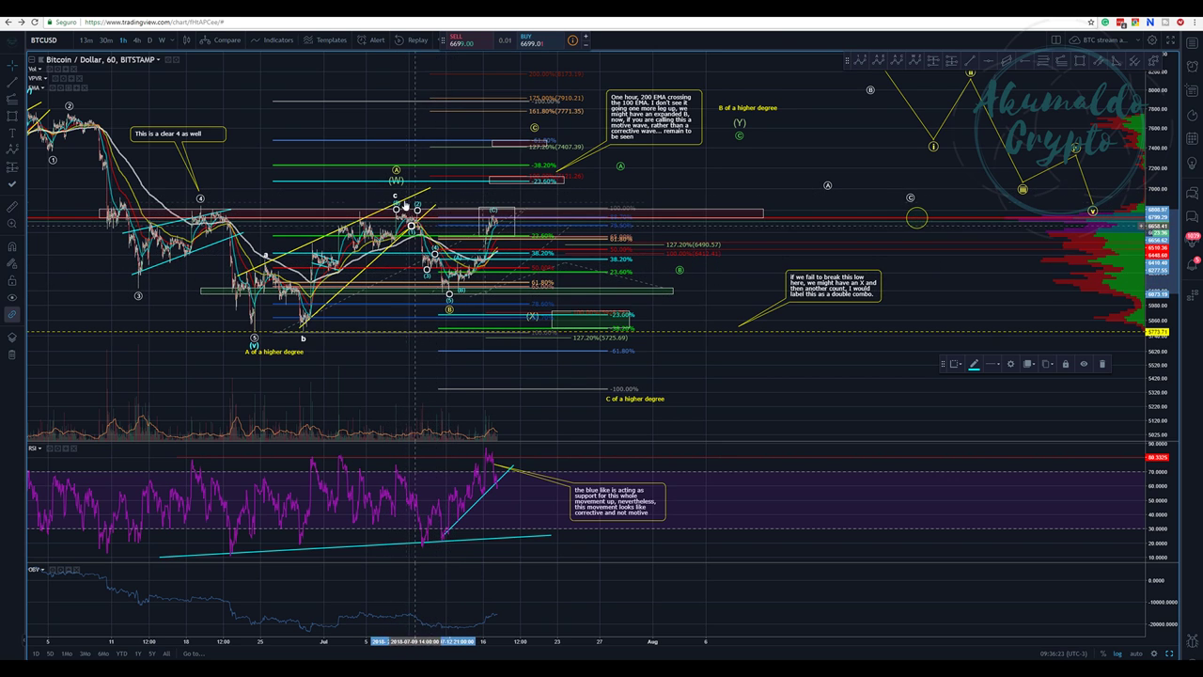
left_click(442, 220)
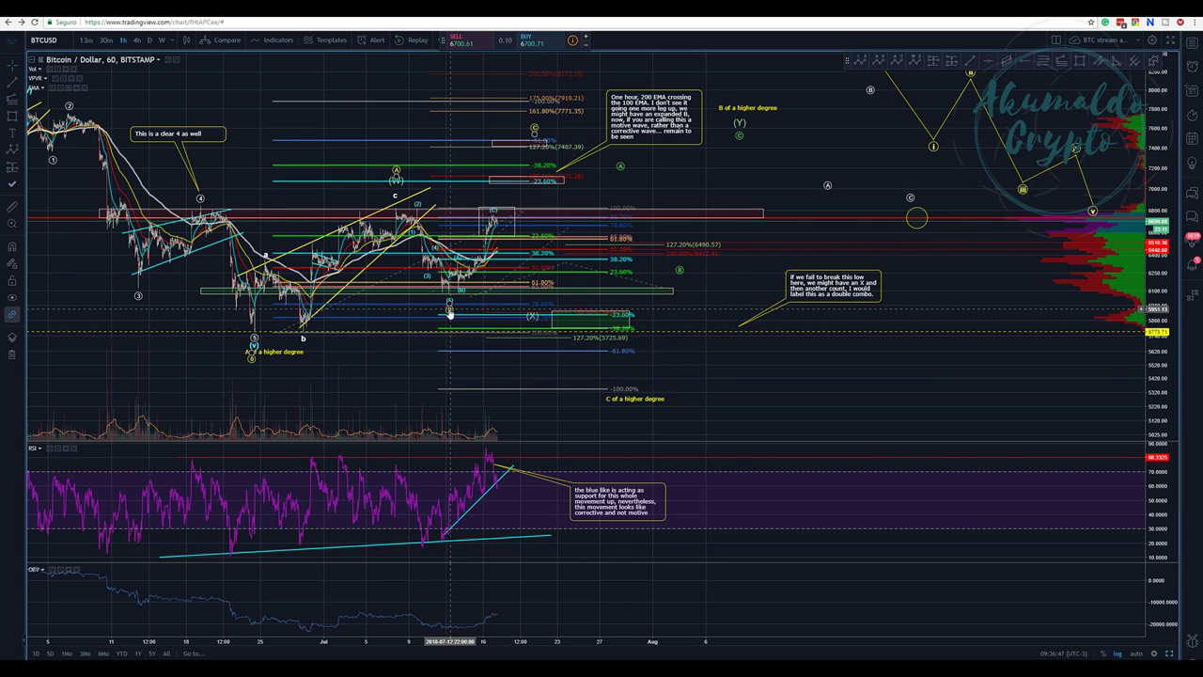
Fine-tune the yellow count's B point below (5) and A point above (W), and move its C point onto the upper red target rectangle
left_click_drag(449, 309, 466, 311)
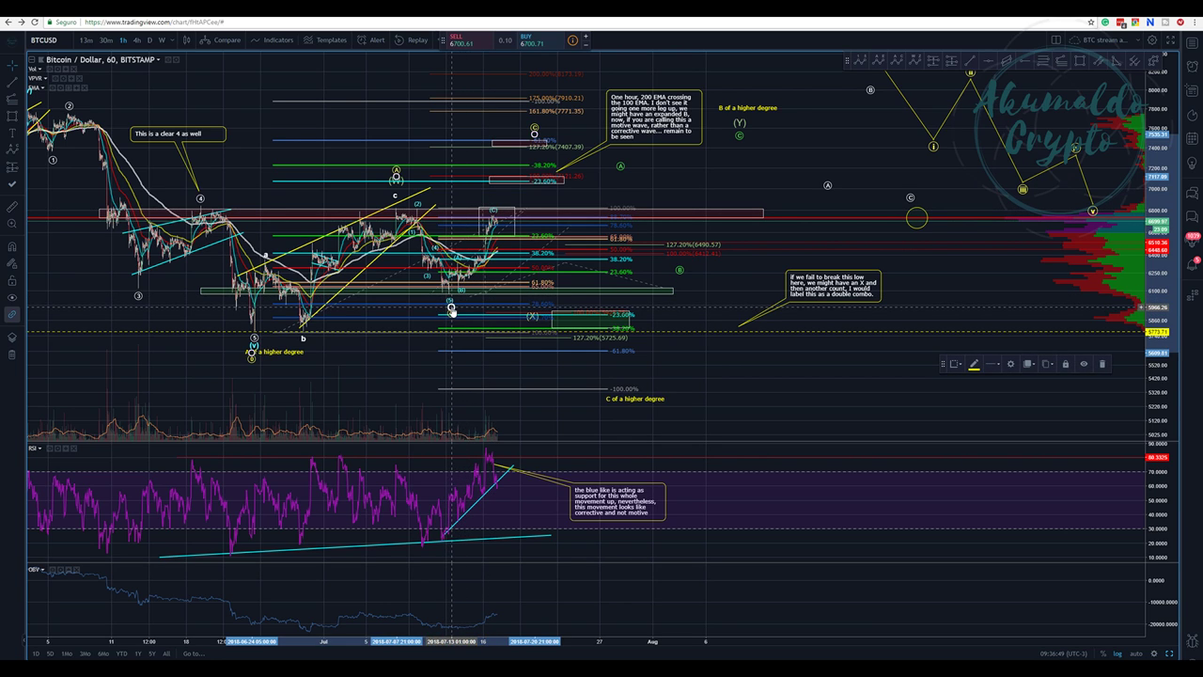
left_click_drag(398, 172, 400, 173)
left_click(396, 174)
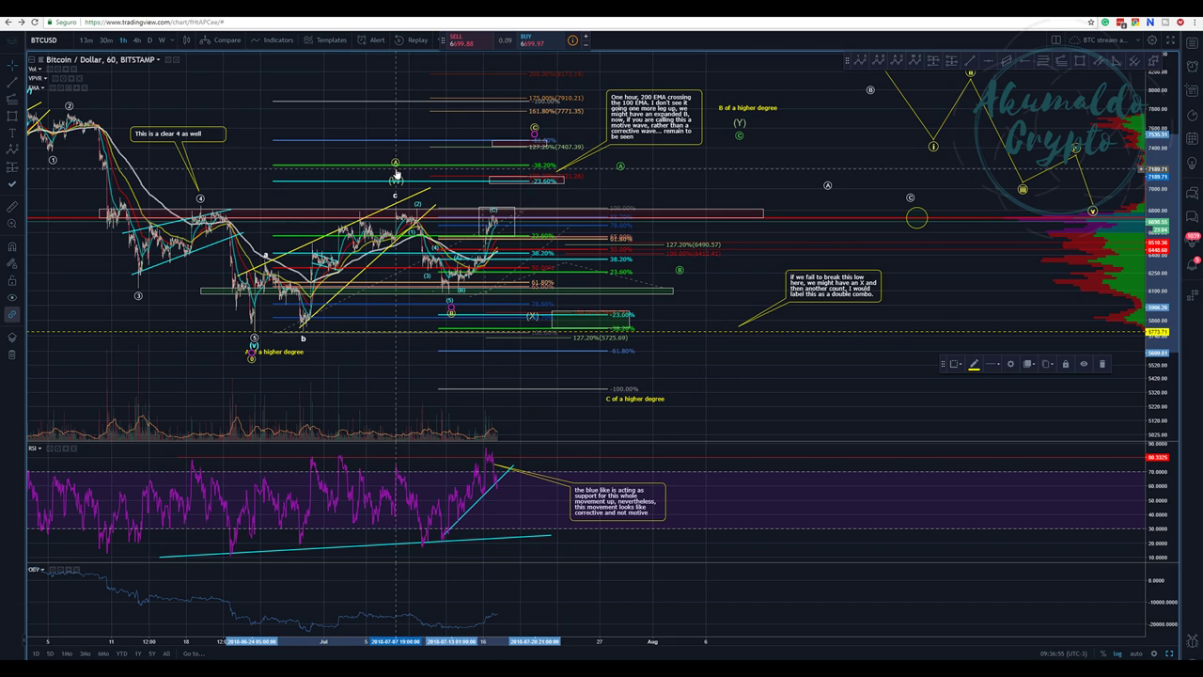
left_click_drag(396, 173, 395, 177)
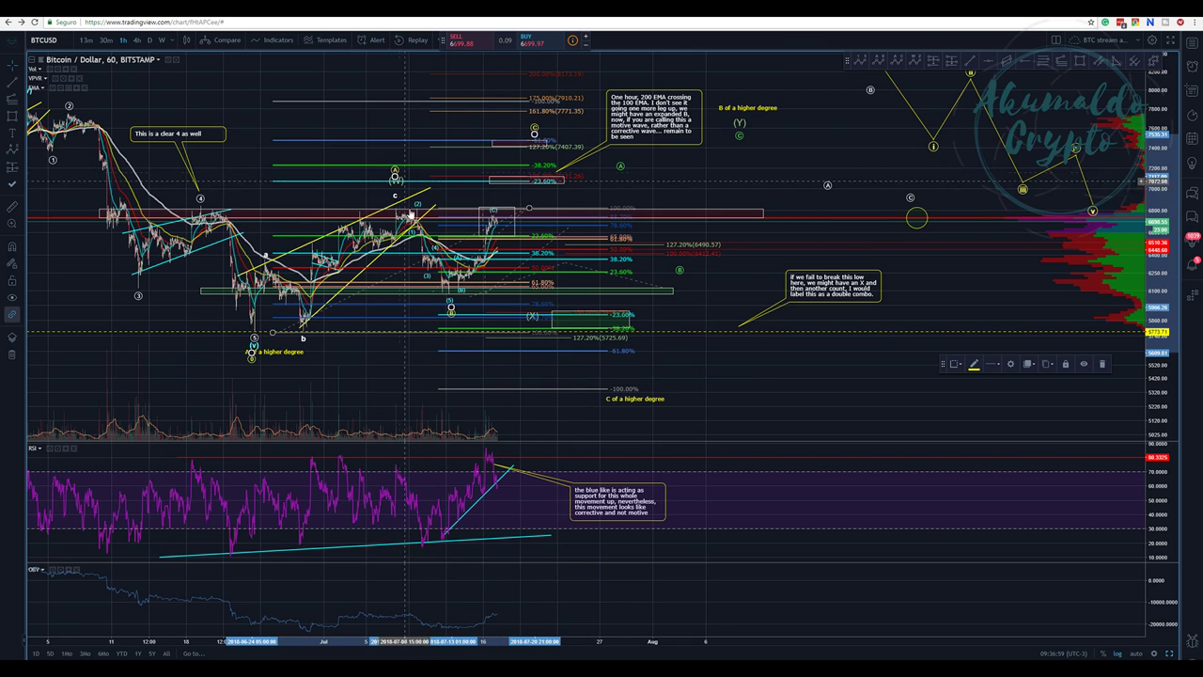
mouse_move(451, 307)
left_mouse_down()
mouse_move(449, 319)
mouse_move(478, 303)
mouse_move(447, 305)
left_mouse_up()
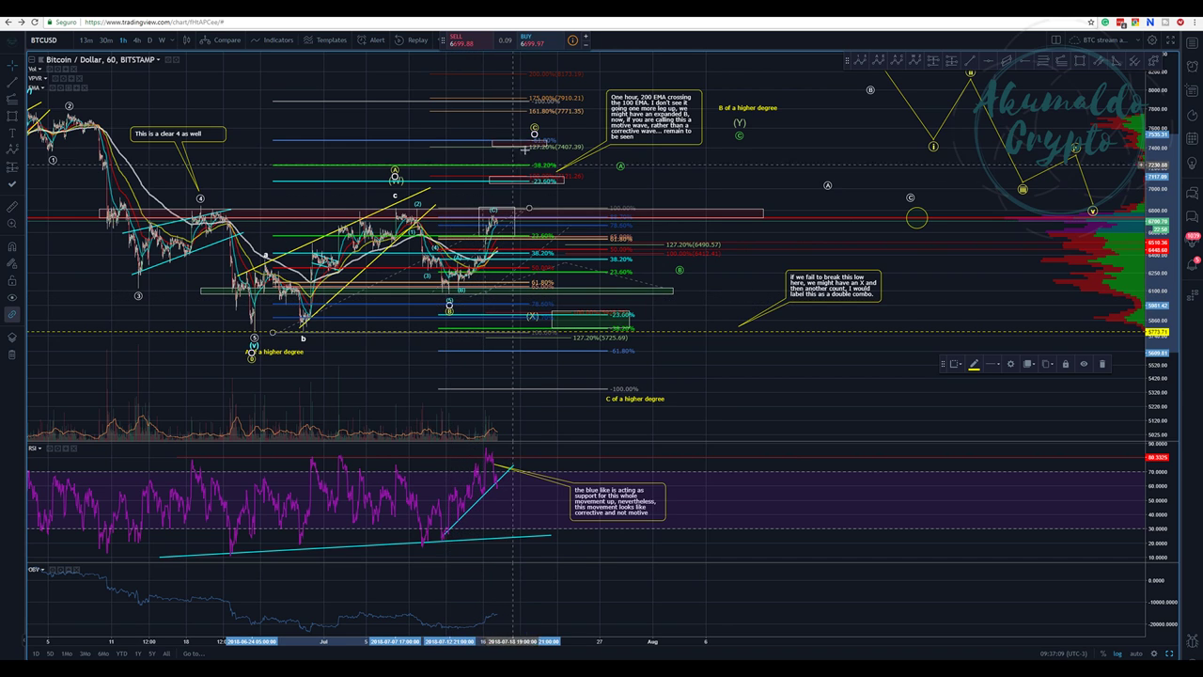
left_click_drag(538, 132, 522, 140)
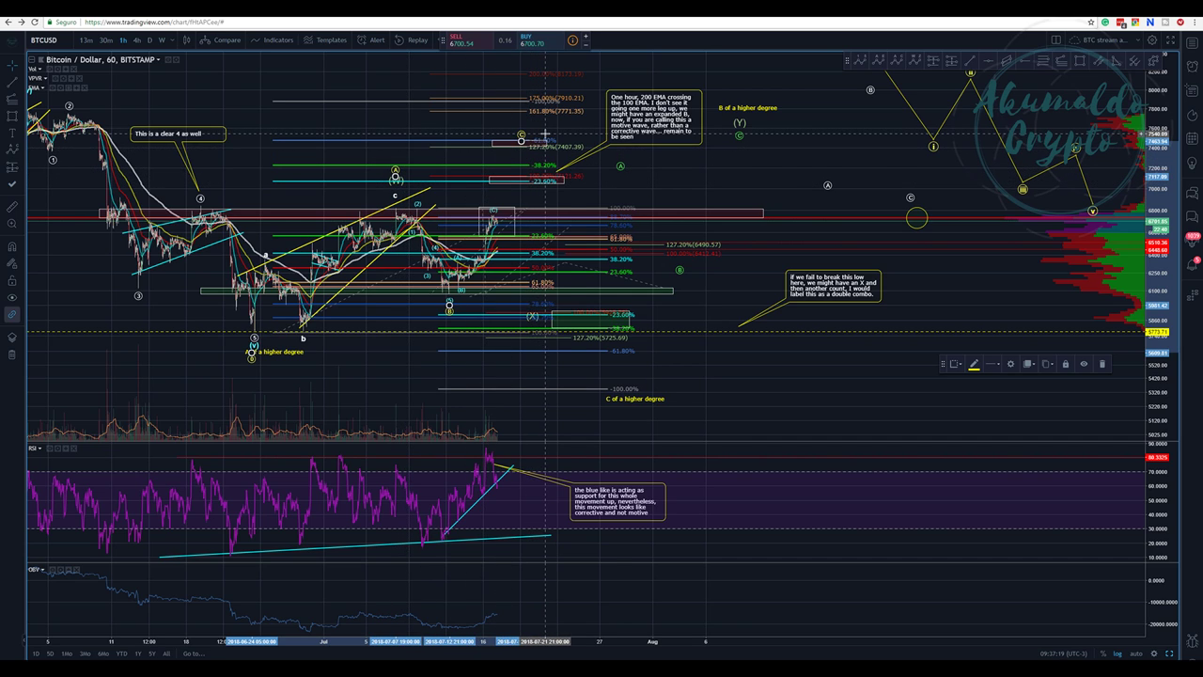
Move the yellow A-B-C count to the empty area beyond price, and place the white circled count with A below (5) and B at the recent high
left_click_drag(522, 139, 516, 90)
mouse_move(395, 132)
left_mouse_down()
mouse_move(705, 245)
mouse_move(822, 247)
mouse_move(908, 217)
mouse_move(807, 185)
left_mouse_up()
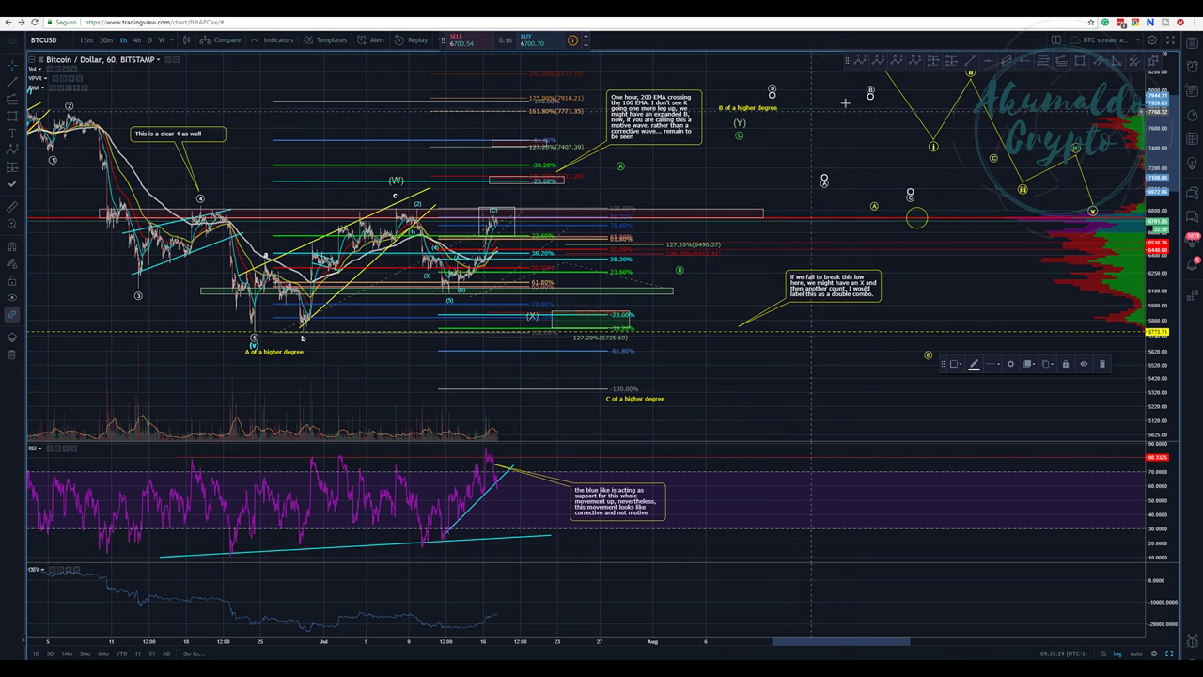
left_click_drag(870, 89, 873, 95)
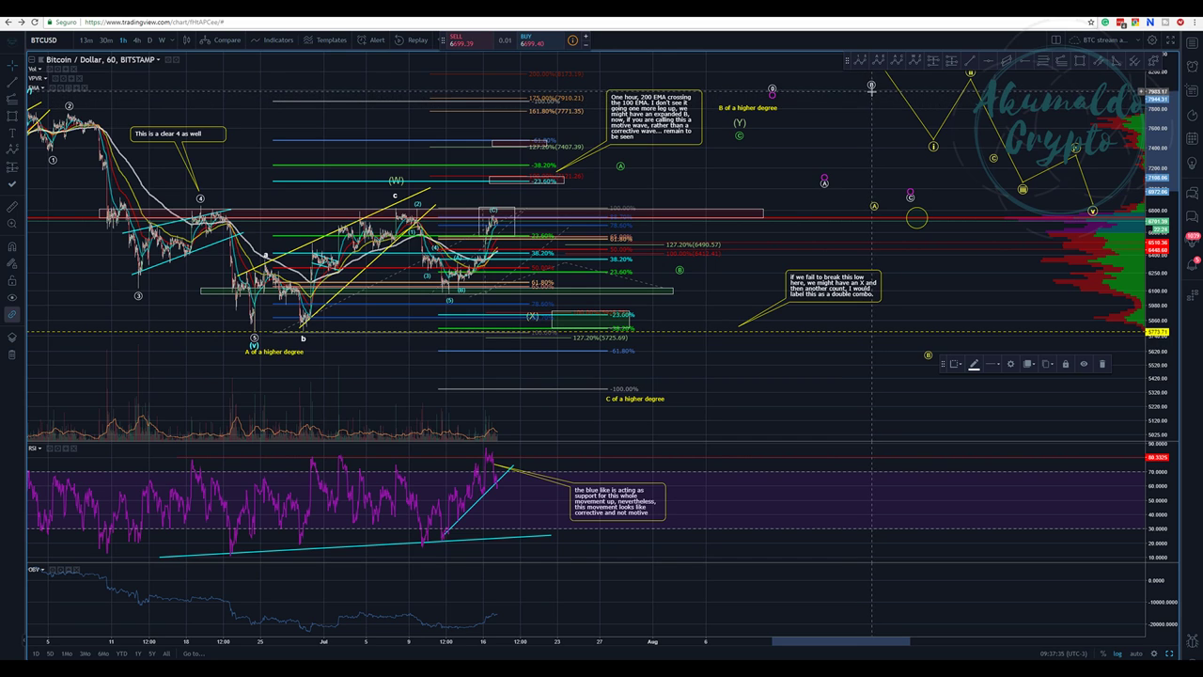
mouse_move(772, 87)
left_mouse_down()
mouse_move(508, 131)
mouse_move(397, 201)
left_mouse_up()
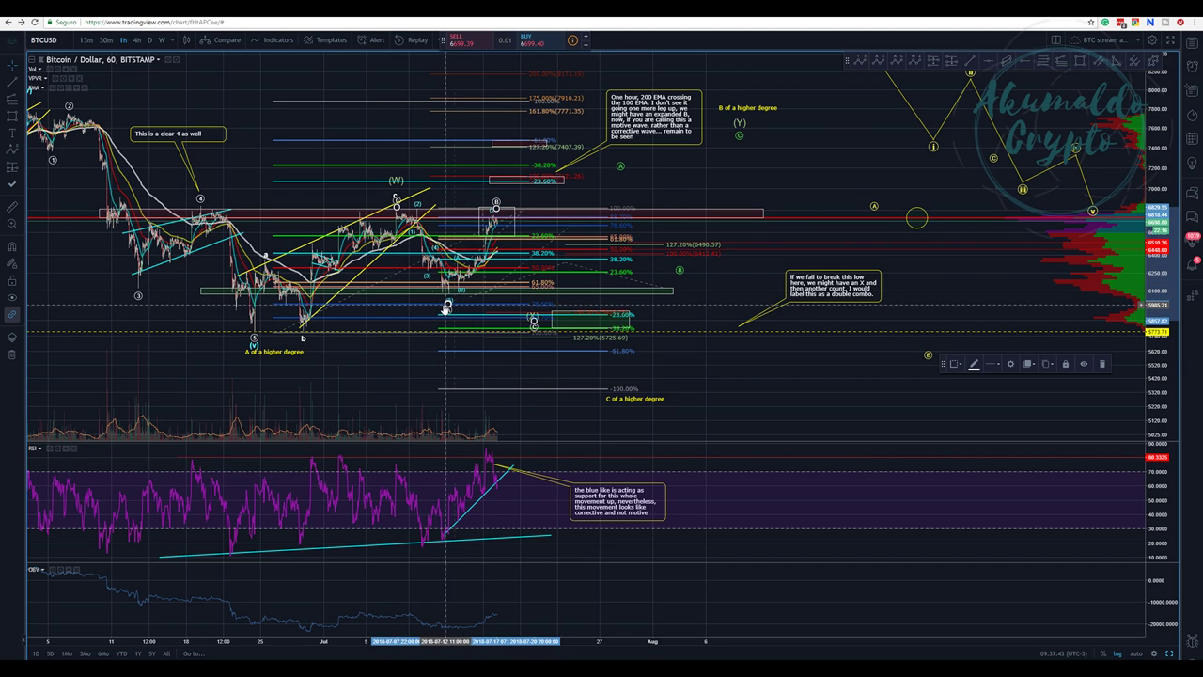
left_click(496, 346)
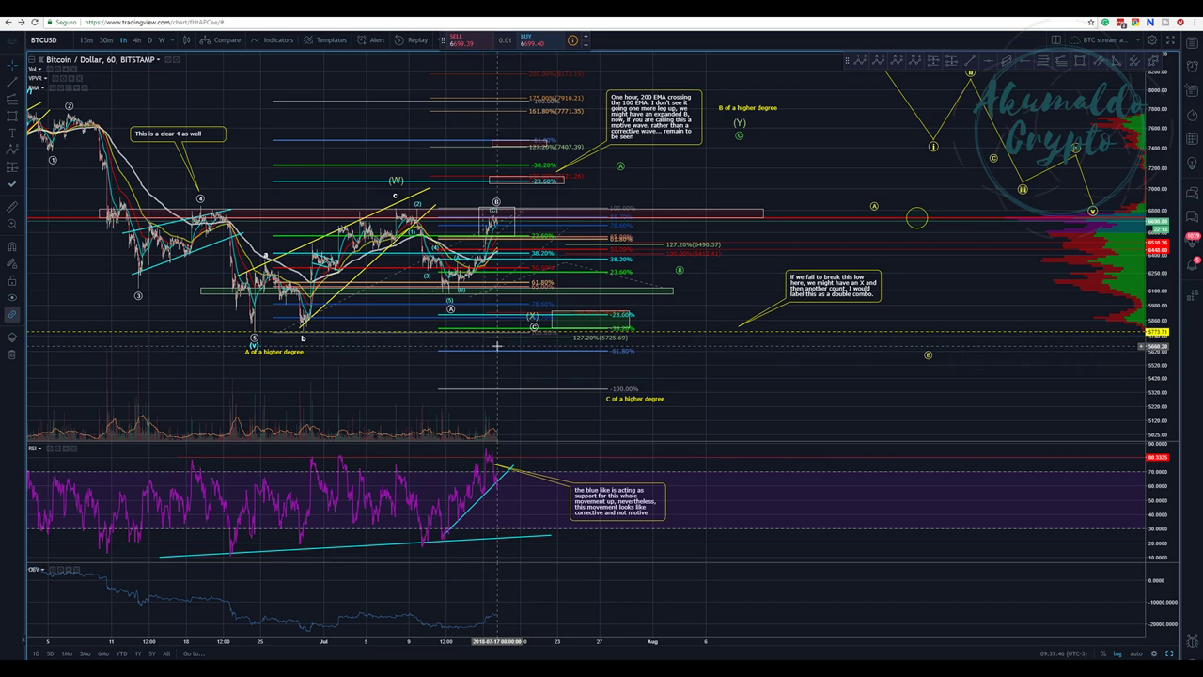
Fine-tune the white count's B point above the recent high and A point below (5), and nudge the green (W) label above c
left_click(497, 205)
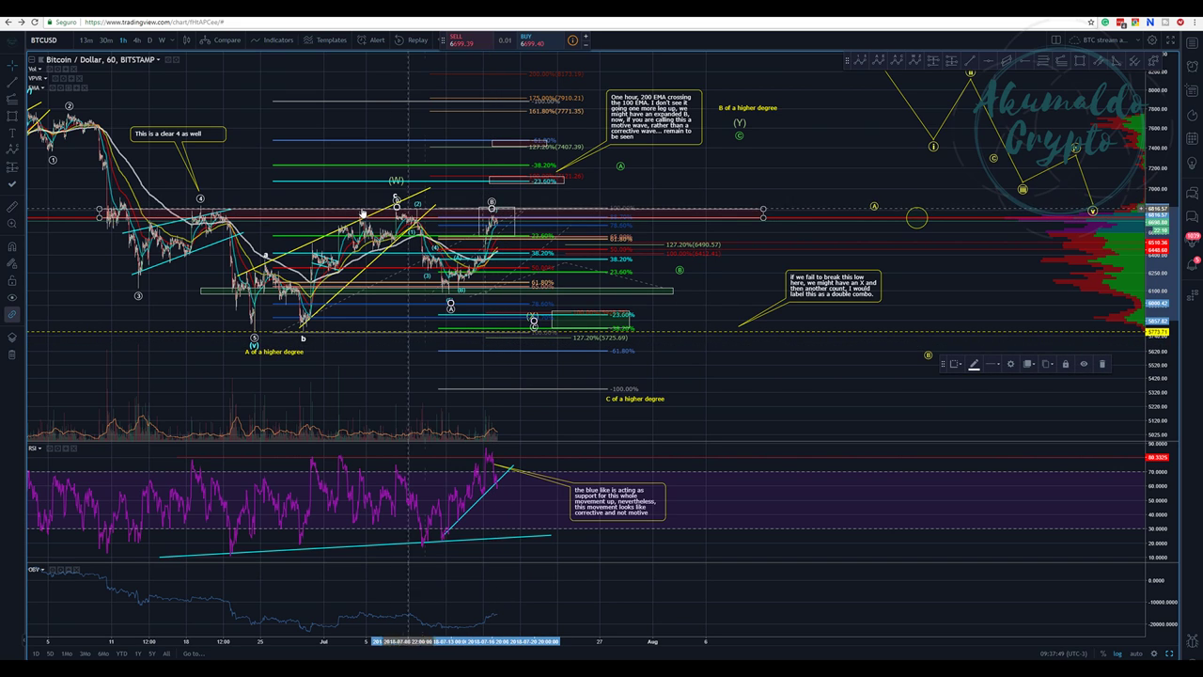
left_click(365, 193)
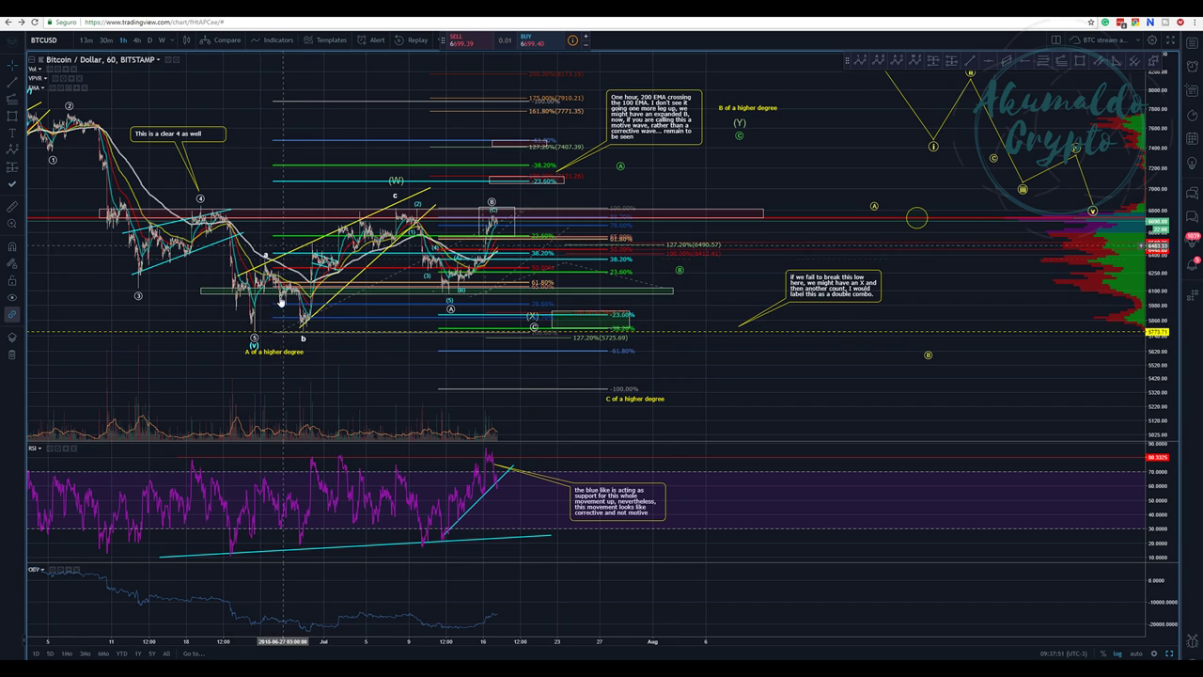
left_click(388, 193)
left_click_drag(389, 193, 396, 193)
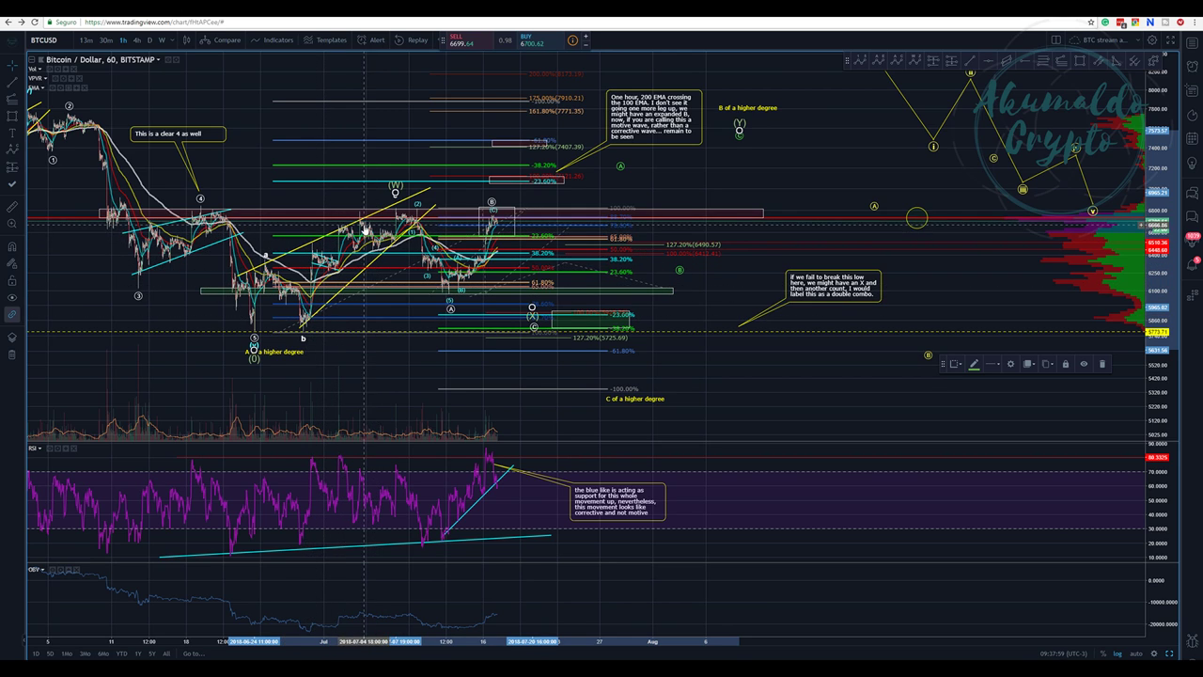
left_click(329, 188)
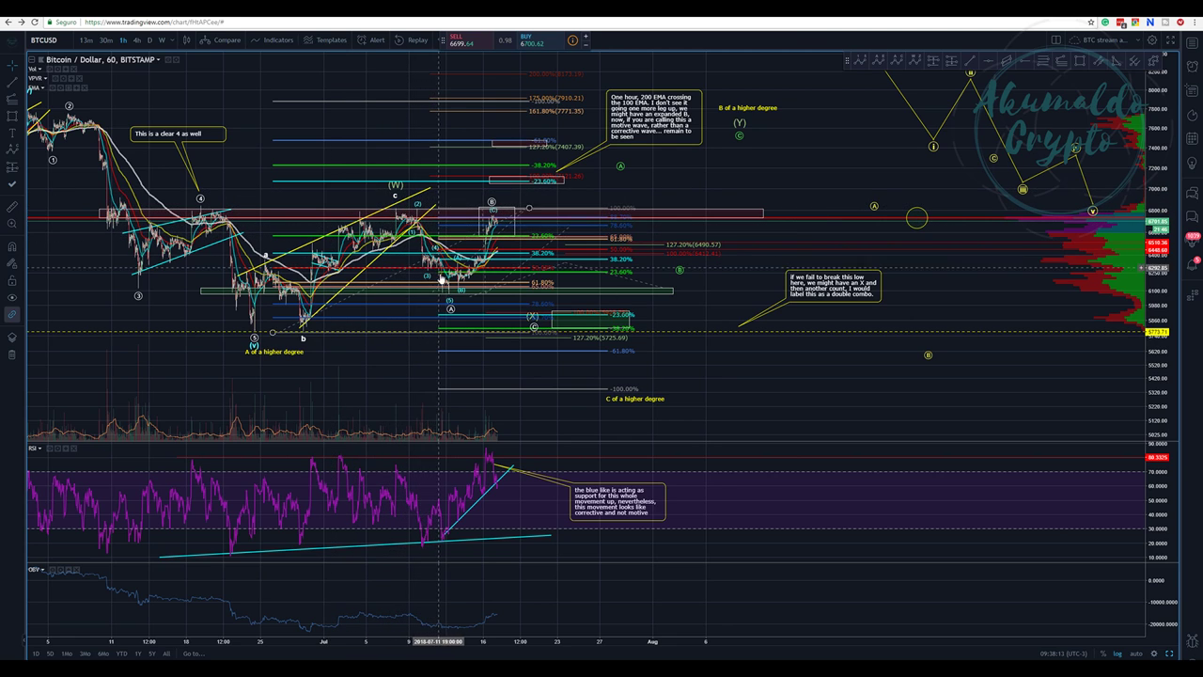
left_click(451, 306)
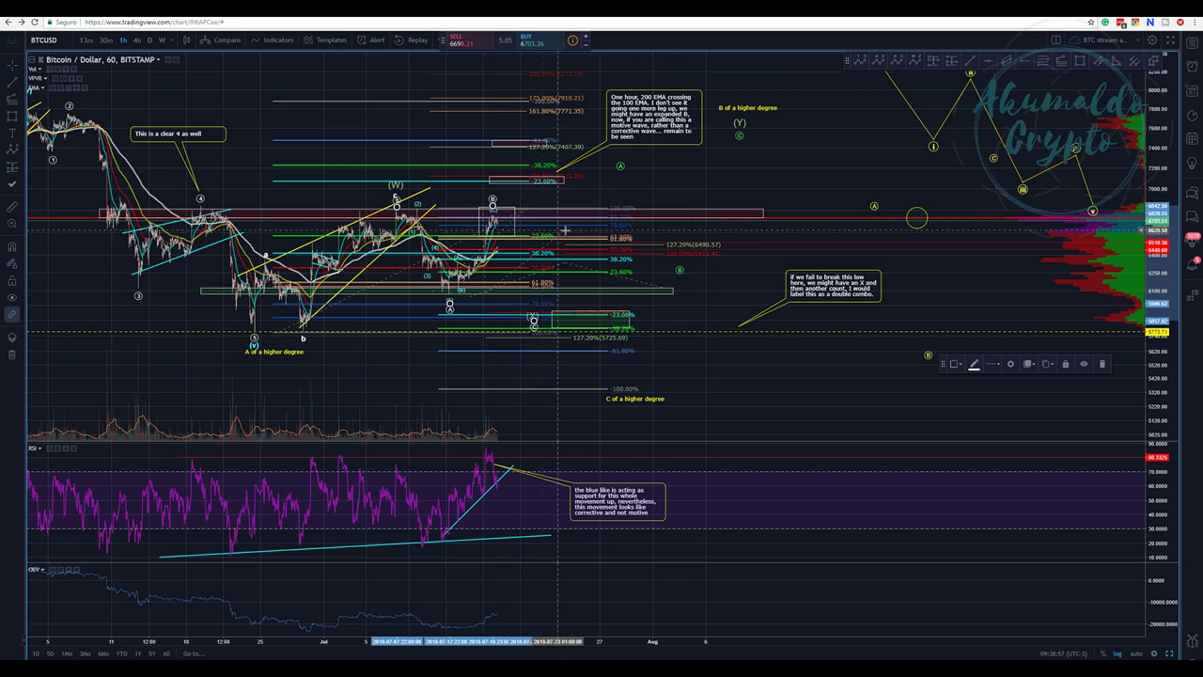
left_click(526, 301)
Remove the trend-based Fibonacci extension that projects 127.20% (7407.39), 161.80% and 175.00% levels above price
left_click_drag(662, 315, 564, 300)
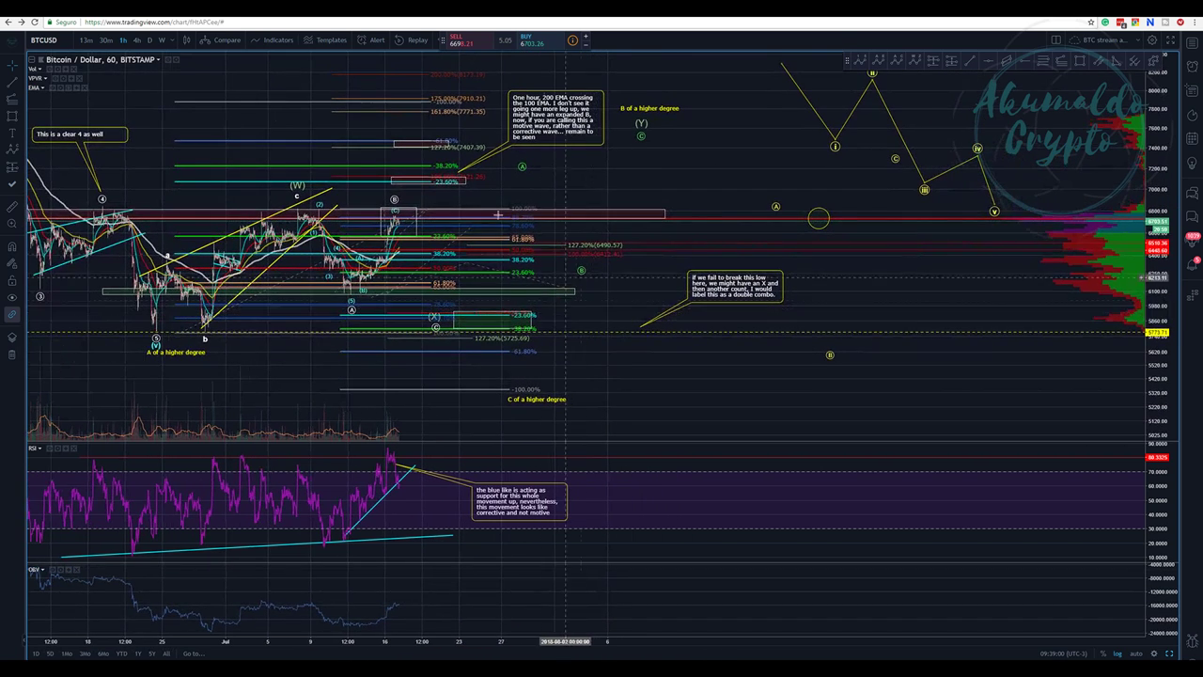
right_click(475, 147)
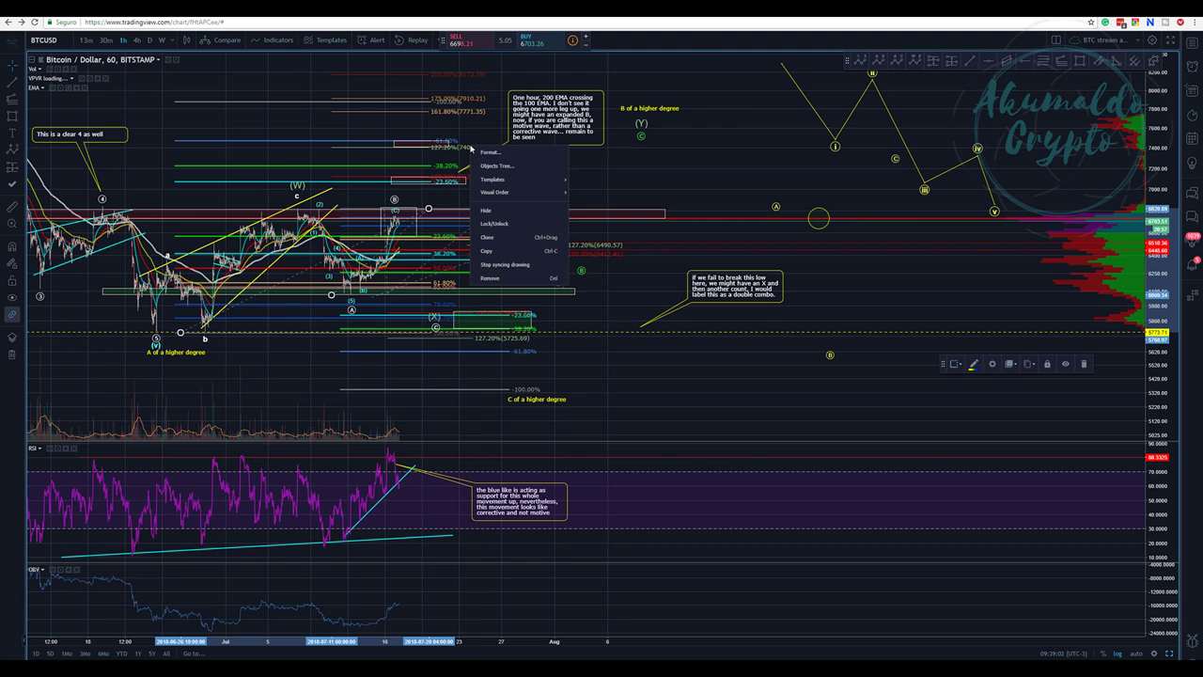
left_click(489, 279)
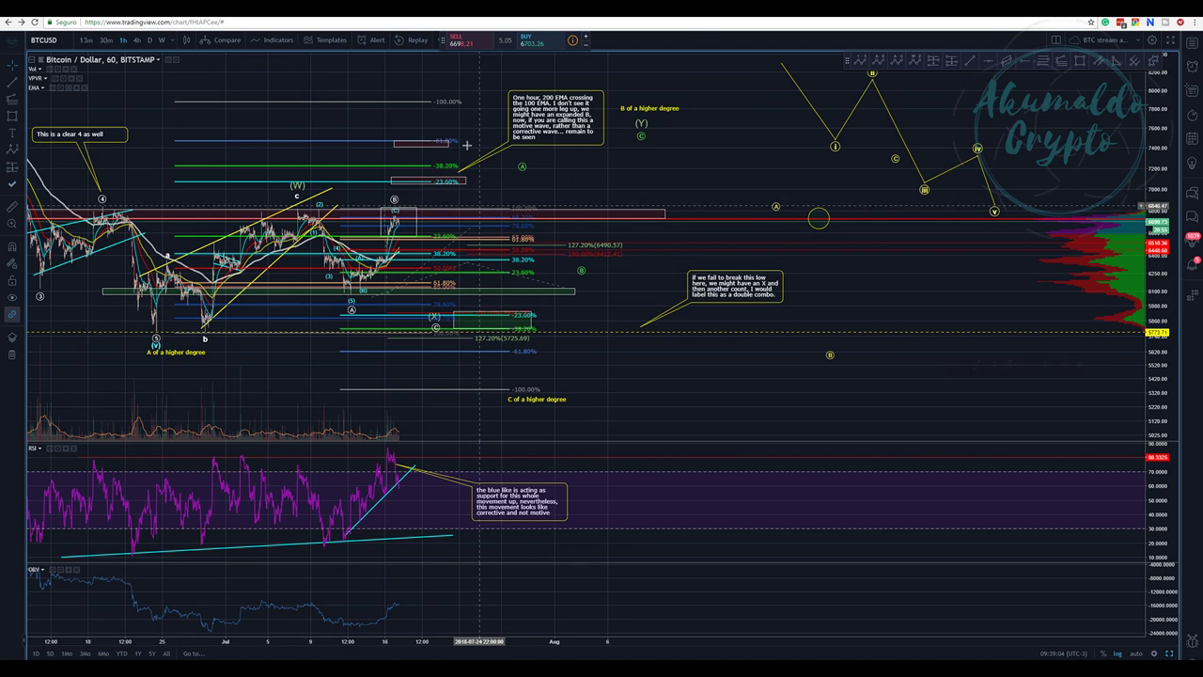
left_click(374, 142)
left_click_drag(560, 184, 628, 184)
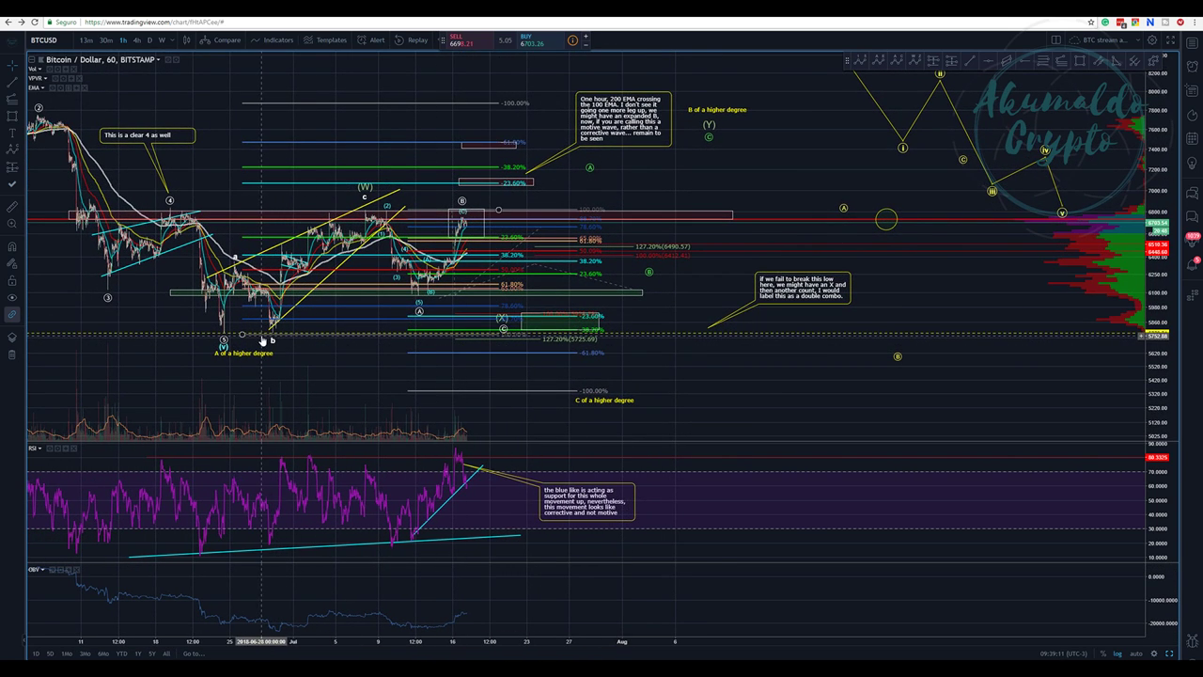
Extend the large Fibonacci retracement slightly right, and narrow the two red target rectangles to end near its -23.60% and -61.80% labels
left_click(420, 186)
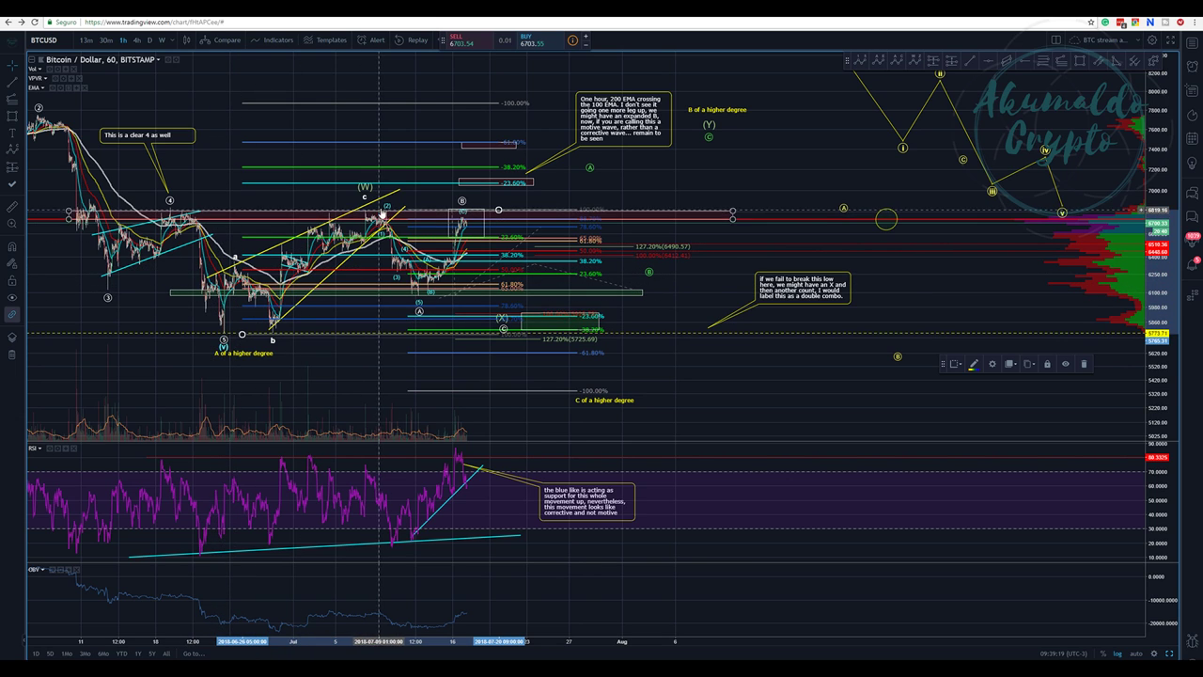
left_click_drag(498, 209, 503, 210)
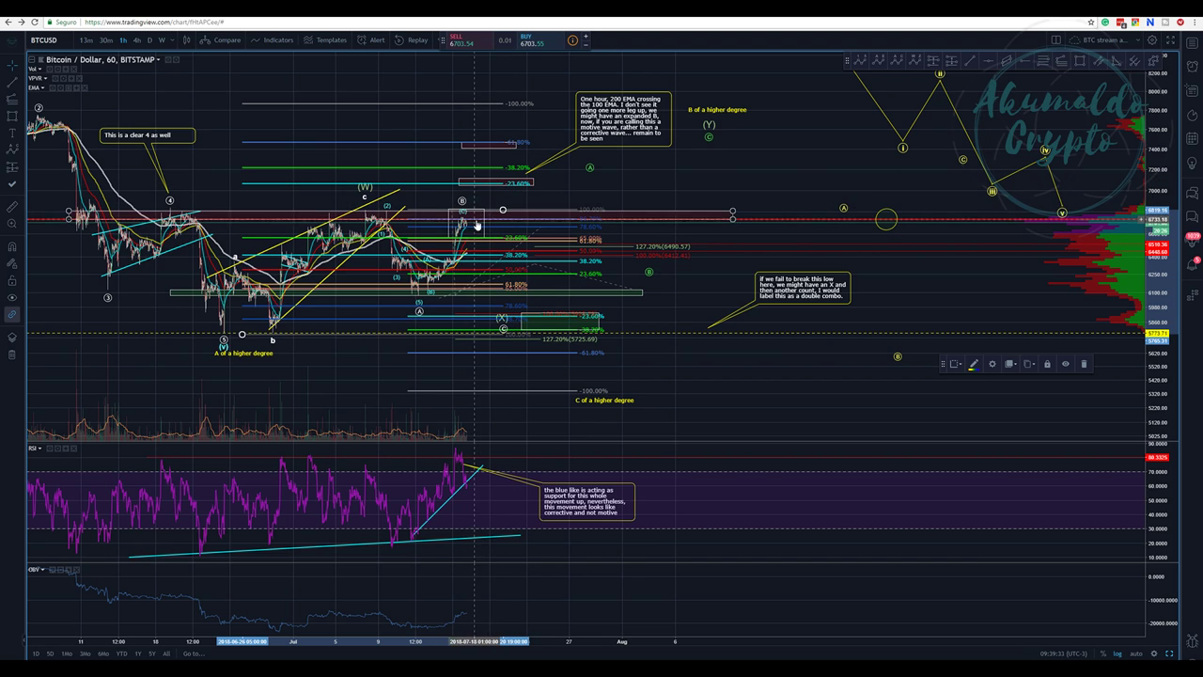
left_click(532, 187)
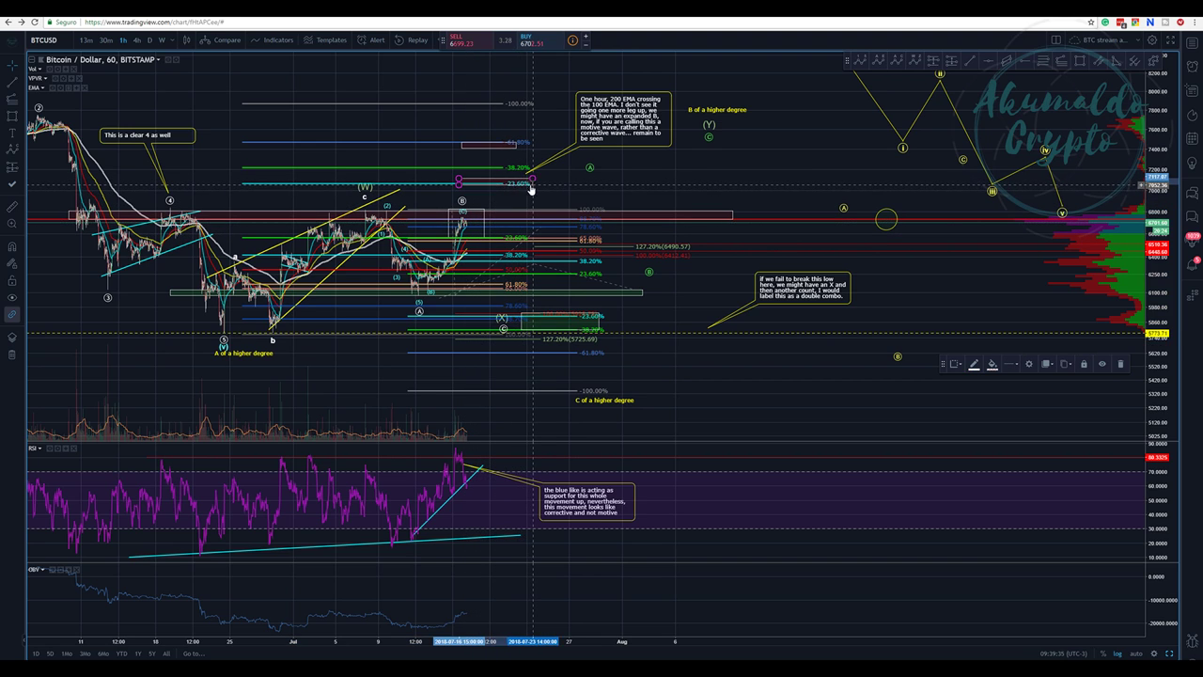
left_click_drag(485, 149, 476, 148)
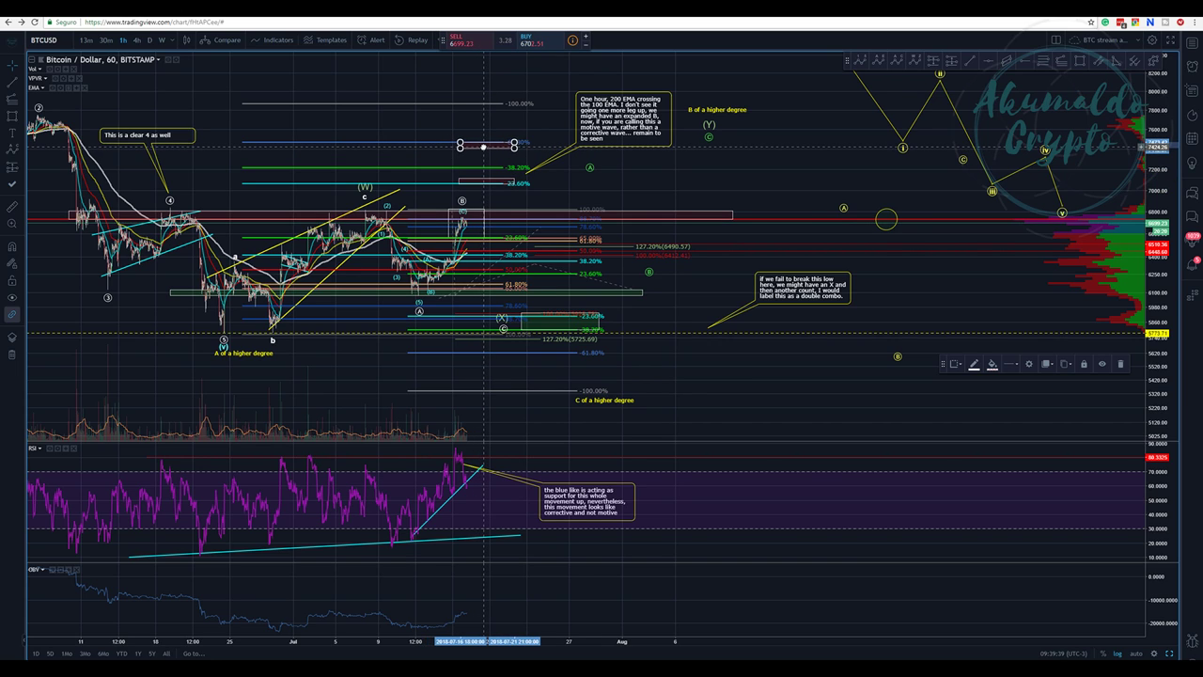
left_click_drag(513, 144, 508, 144)
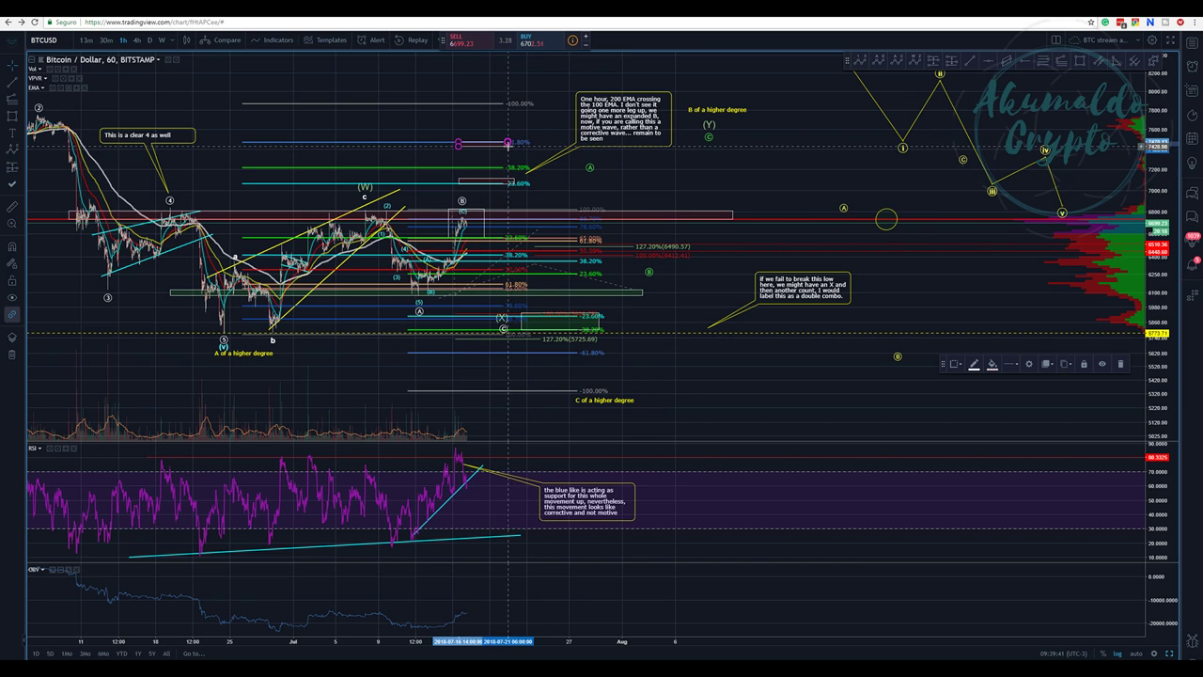
left_click(493, 149)
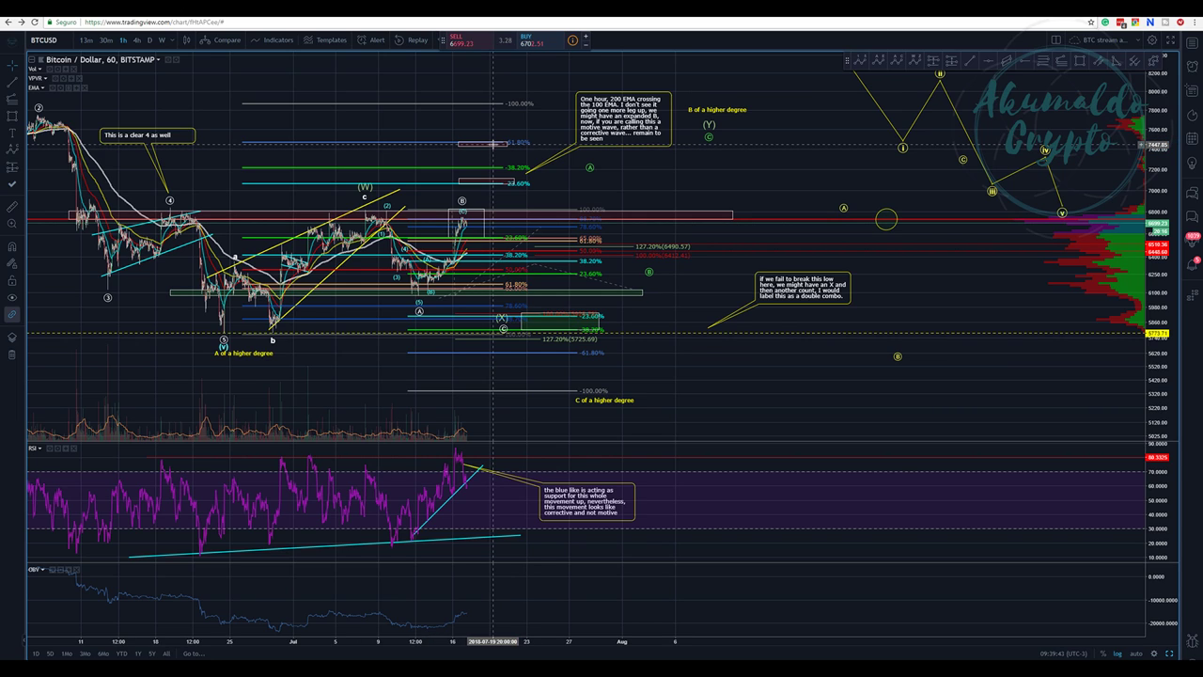
left_click(507, 146)
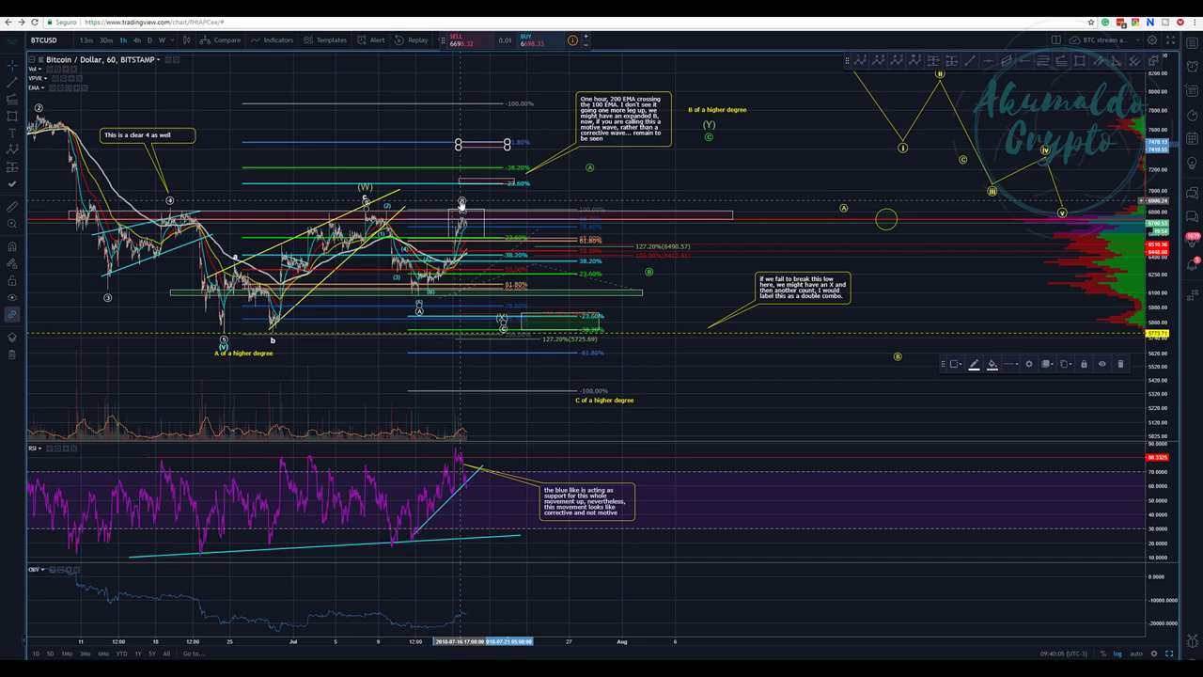
Adjust the white B label at the high and place the green (X) below C, and move the green target rectangle into the empty area
mouse_move(460, 200)
left_mouse_down()
mouse_move(472, 148)
mouse_move(460, 201)
left_mouse_up()
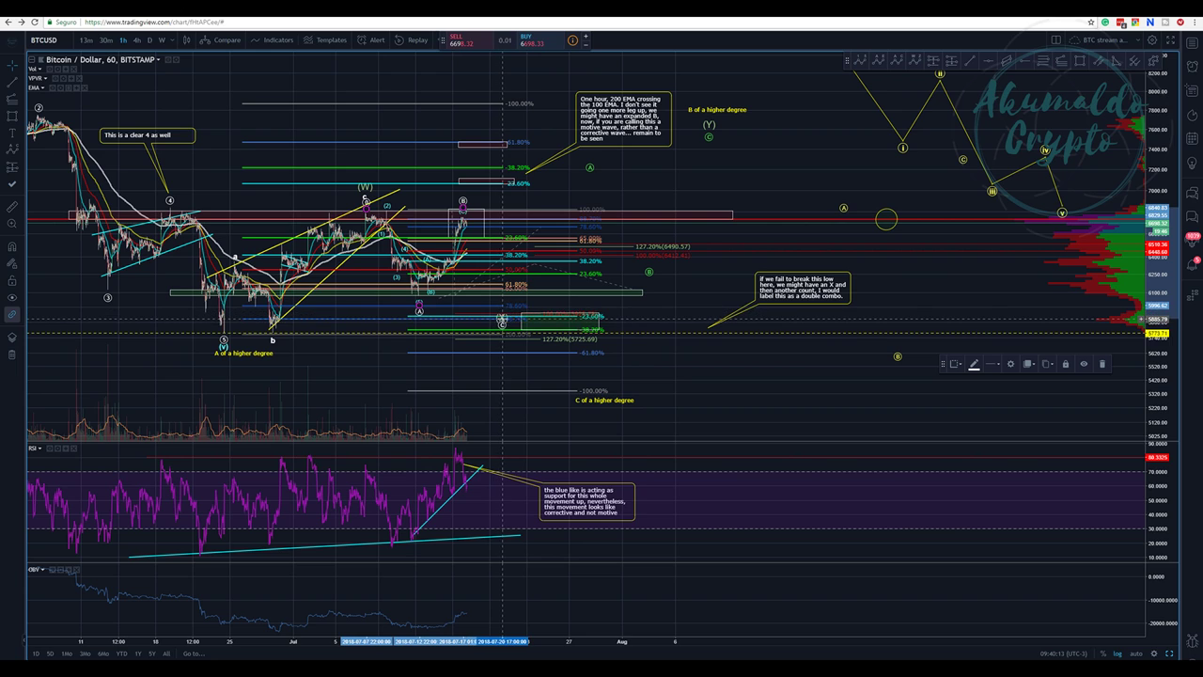
left_click_drag(502, 320, 499, 324)
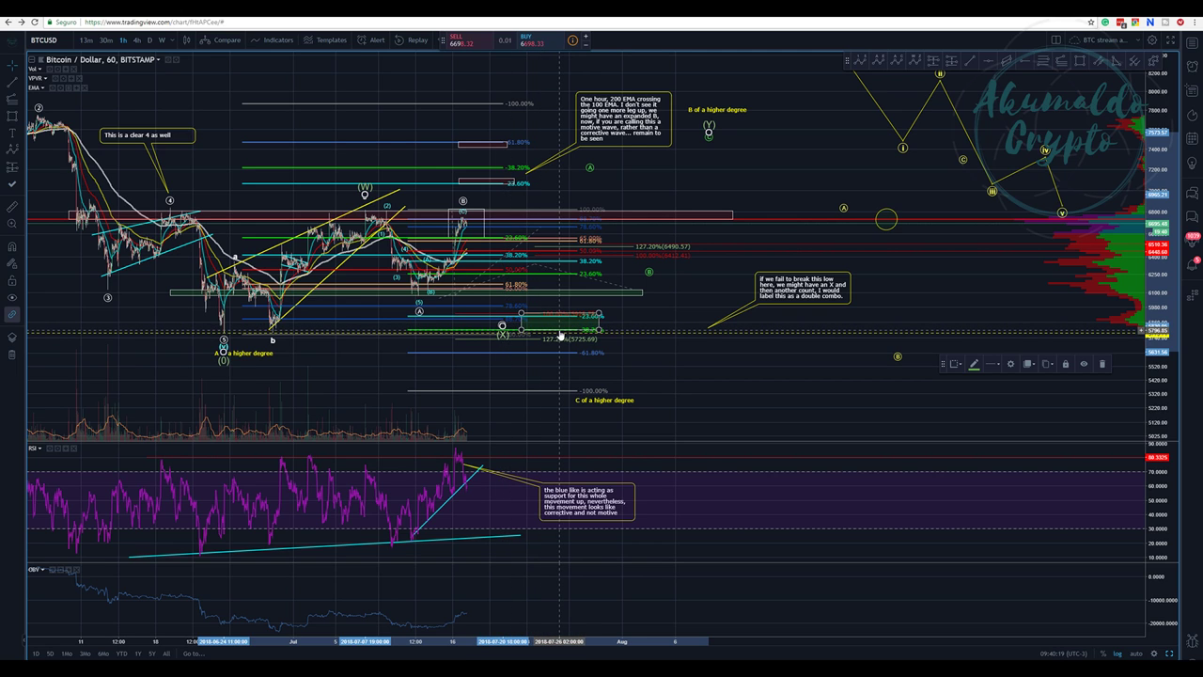
left_click(557, 208)
left_click_drag(599, 326, 725, 339)
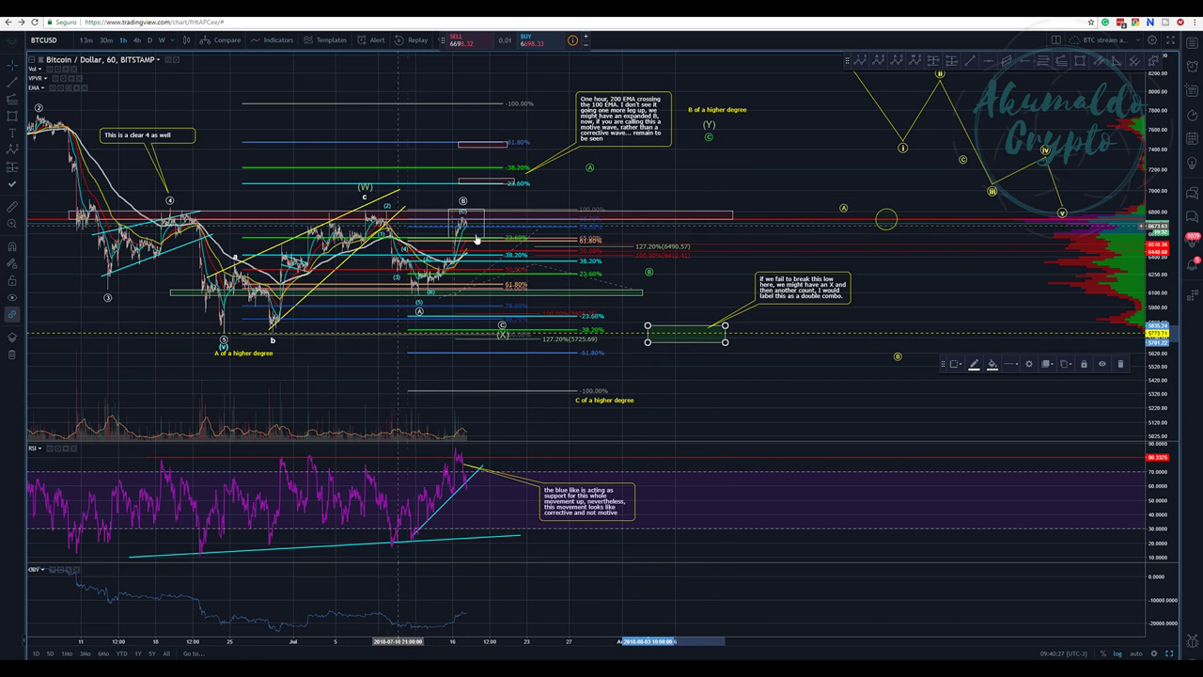
left_click(602, 279)
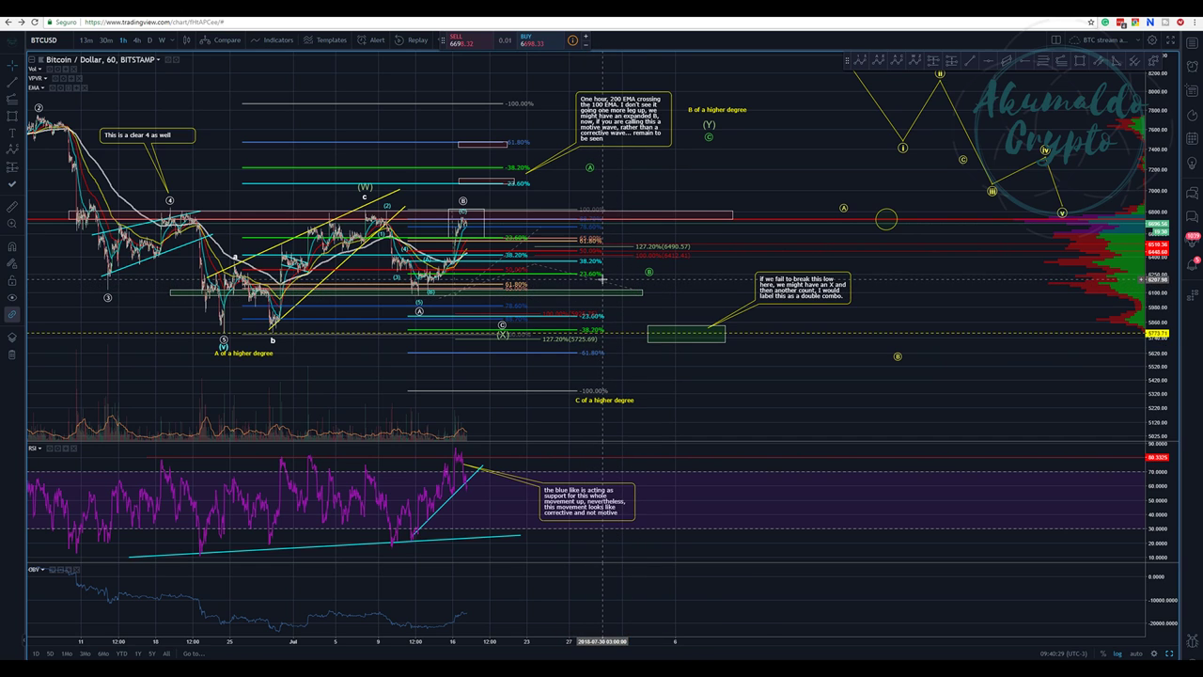
Delete the Fibonacci extension with the 127.20% (6490.57) level and the long green support rectangle below price
left_click(599, 280)
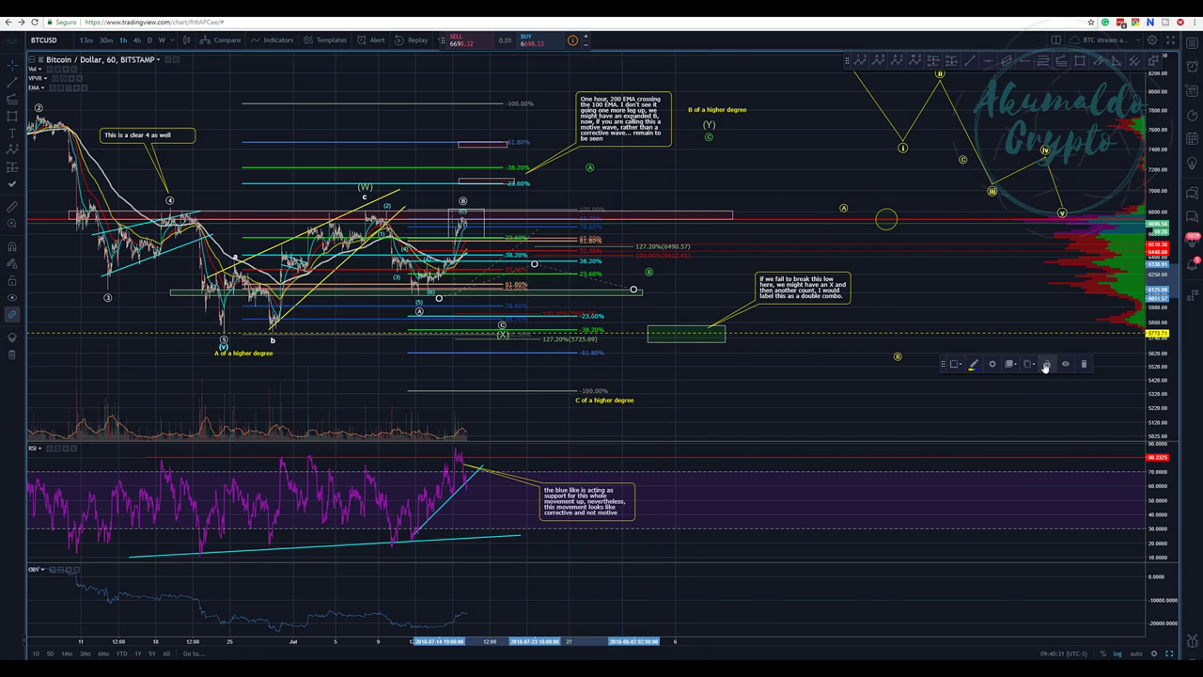
left_click(1084, 366)
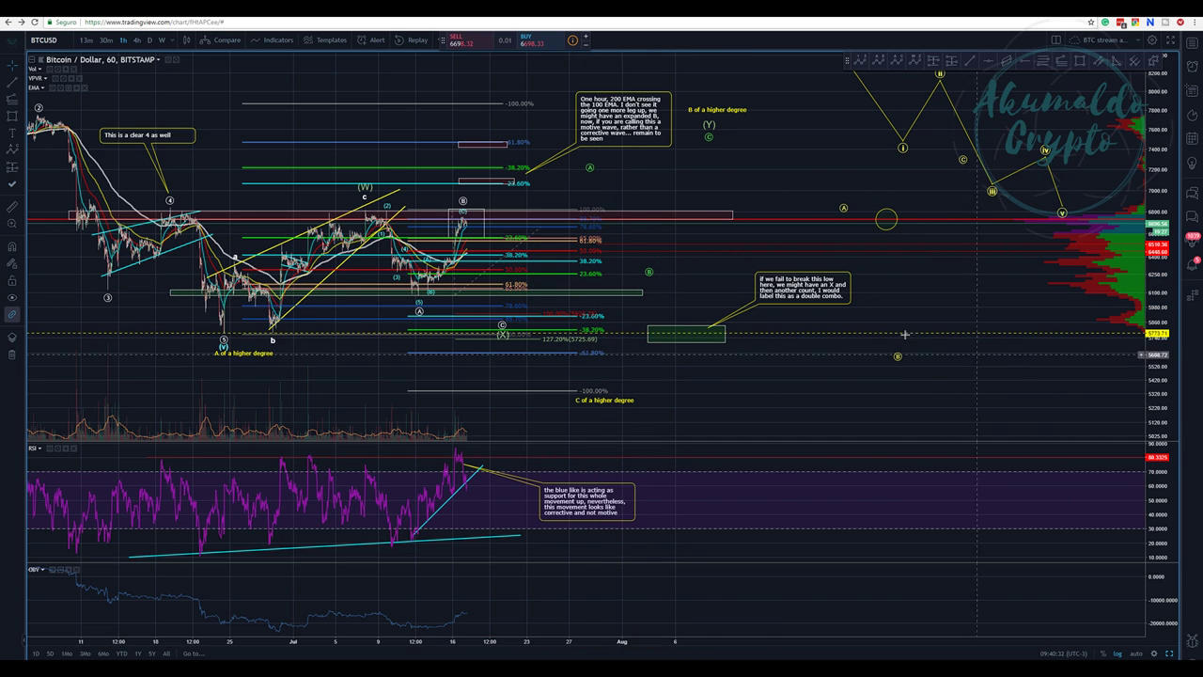
right_click(557, 290)
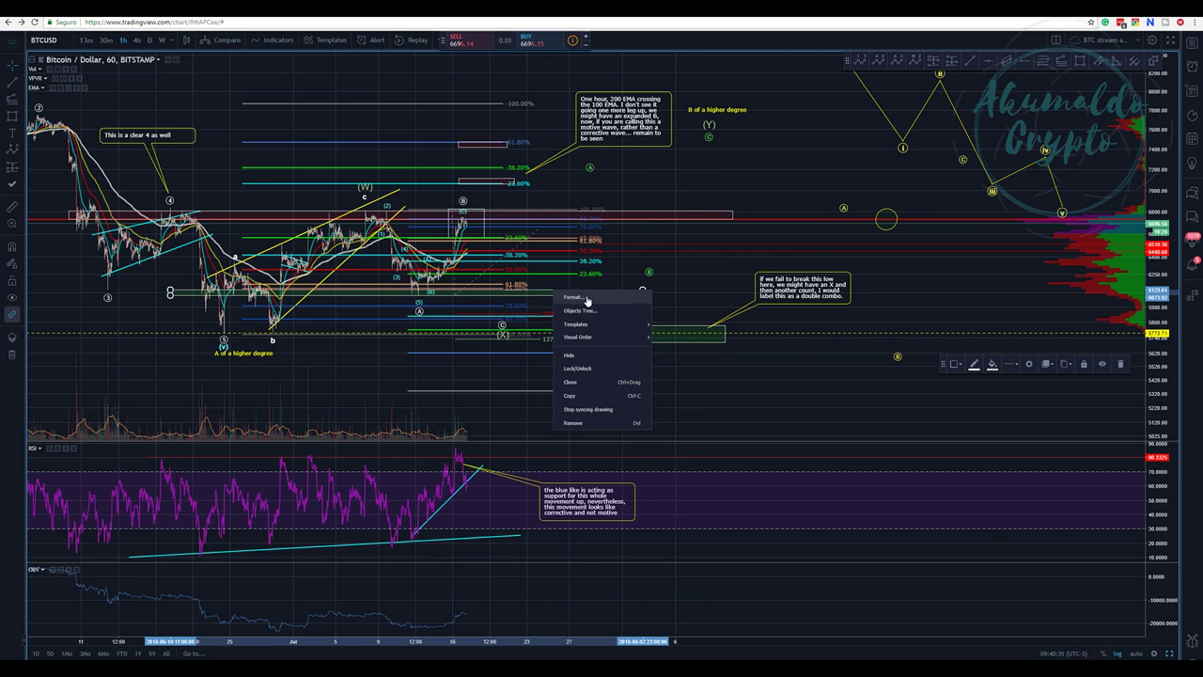
left_click(572, 422)
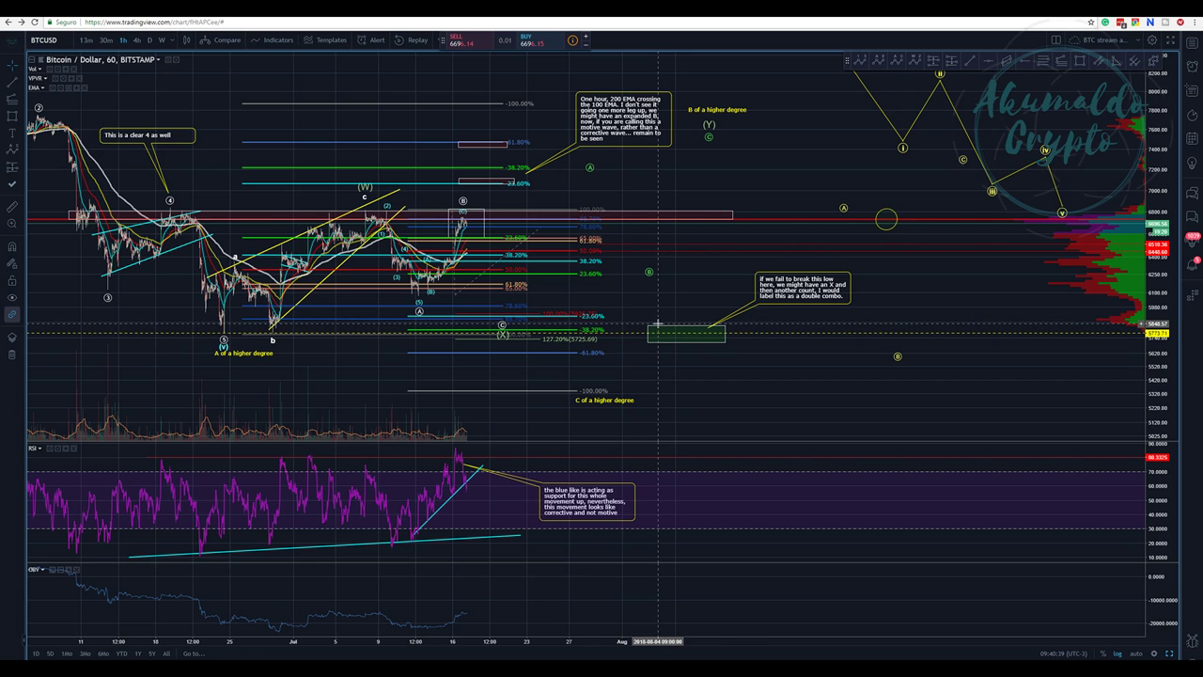
Move the green target rectangle up beside the green B label, and remove the Fibonacci extension with the 127.20% (5725.69) level
left_click_drag(658, 323, 664, 288)
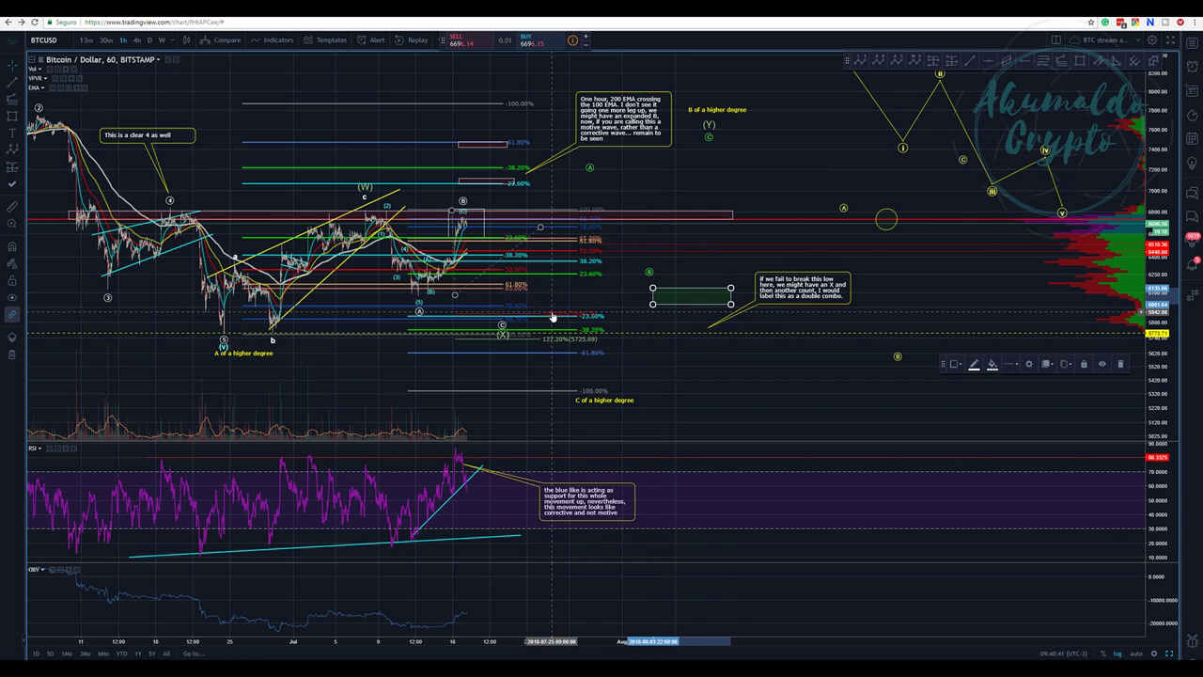
right_click(553, 318)
left_click(580, 439)
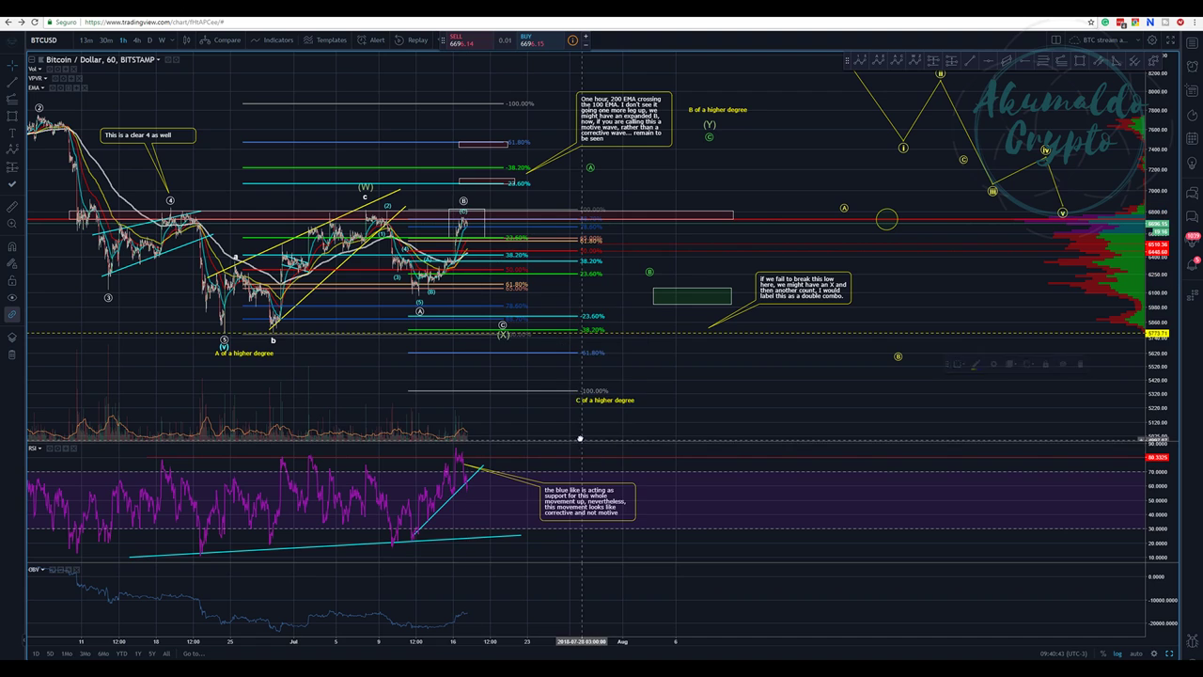
Draw a trend-based Fibonacci extension from the high near c to the low near (B) and back up, and move white C onto its 100% level
left_click(1060, 62)
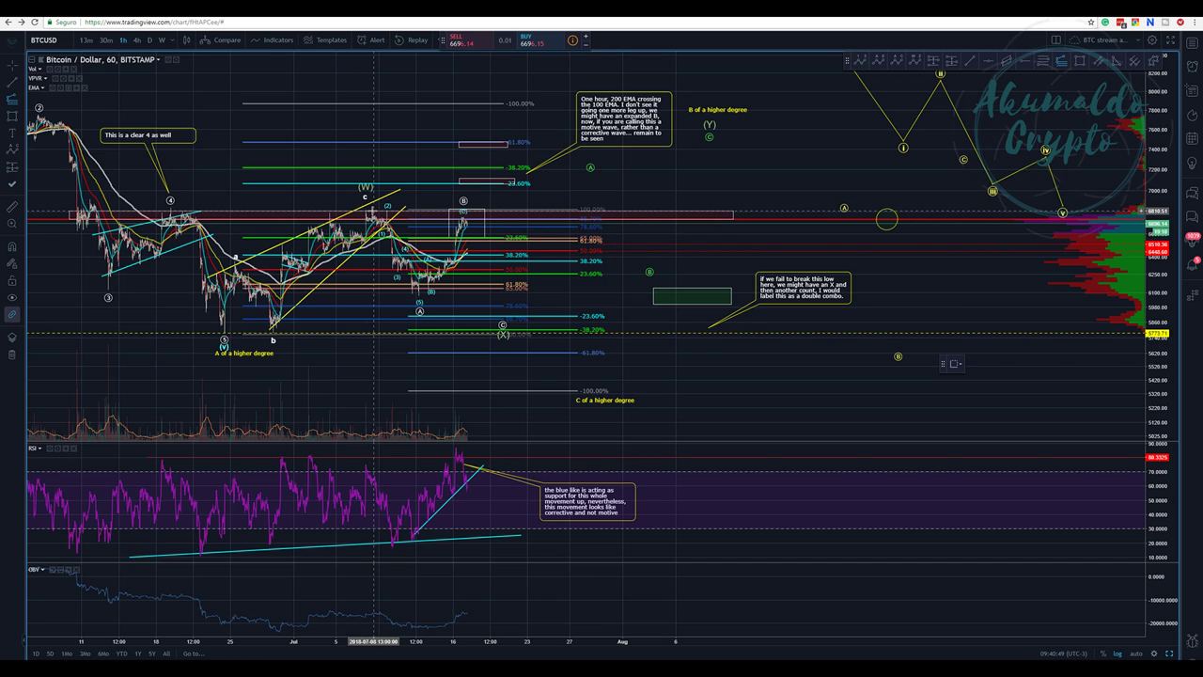
left_click(374, 205)
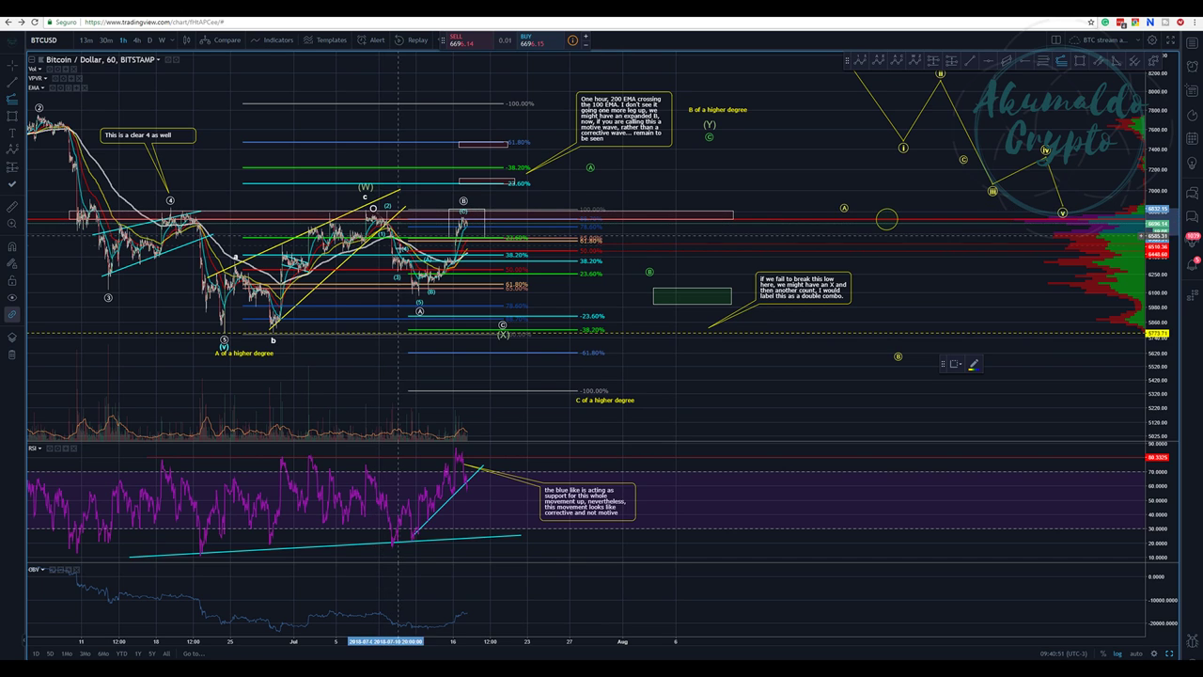
left_click(454, 295)
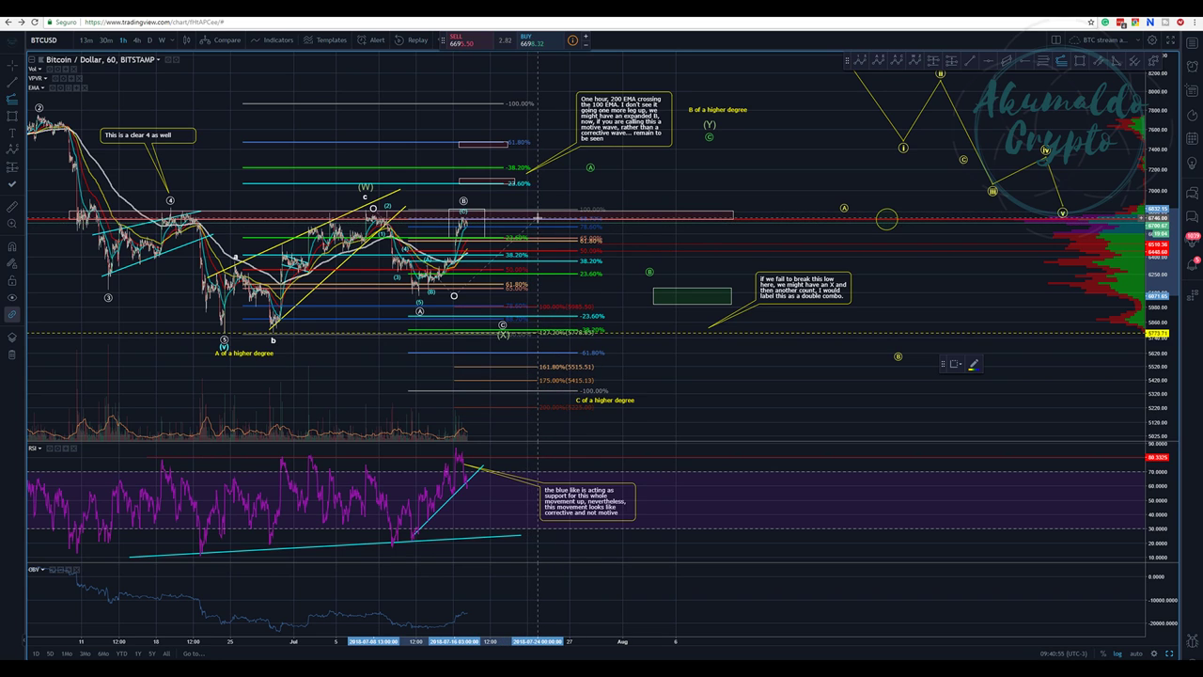
left_click(534, 218)
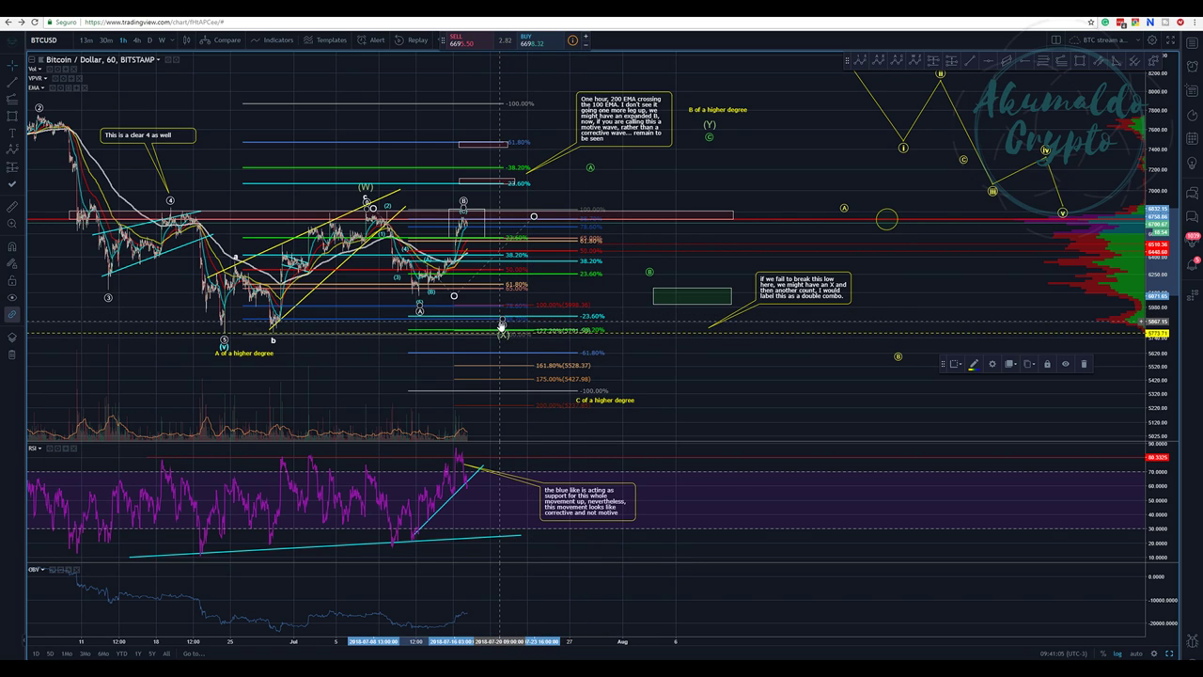
left_click_drag(502, 324, 505, 305)
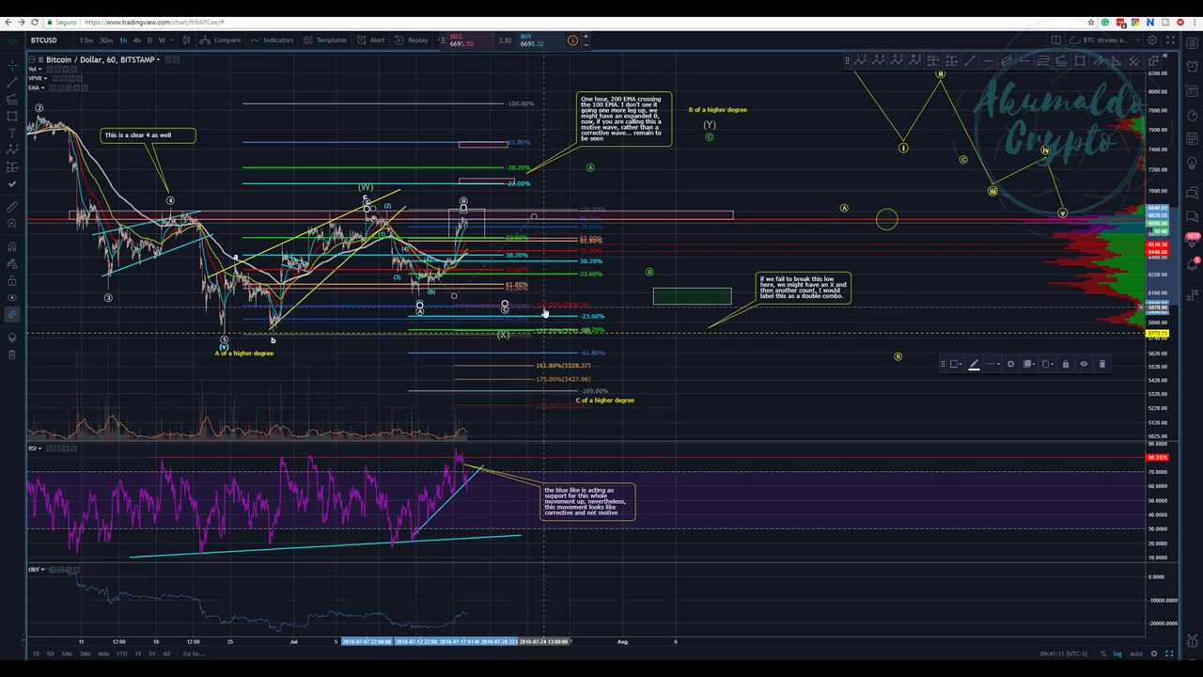
Move the third anchor of the trend-based Fibonacci extension right along the red resistance zone to about 31 July 2018
left_click(612, 321)
left_click_drag(612, 321, 579, 320)
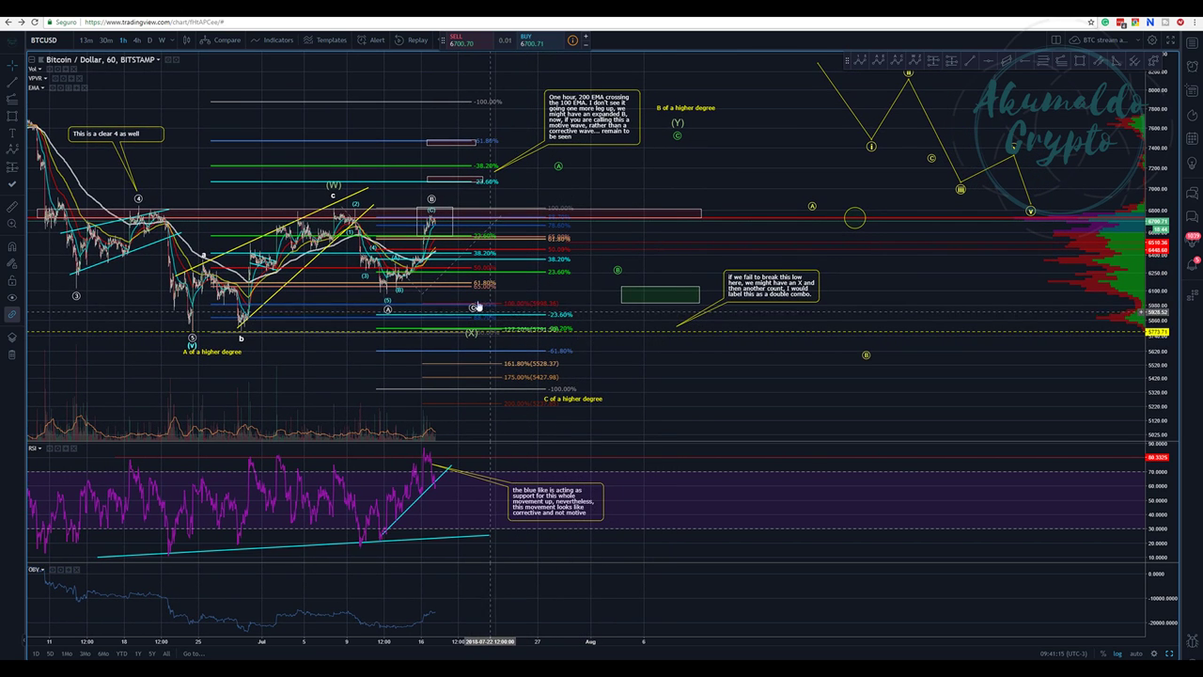
left_click_drag(502, 216, 534, 213)
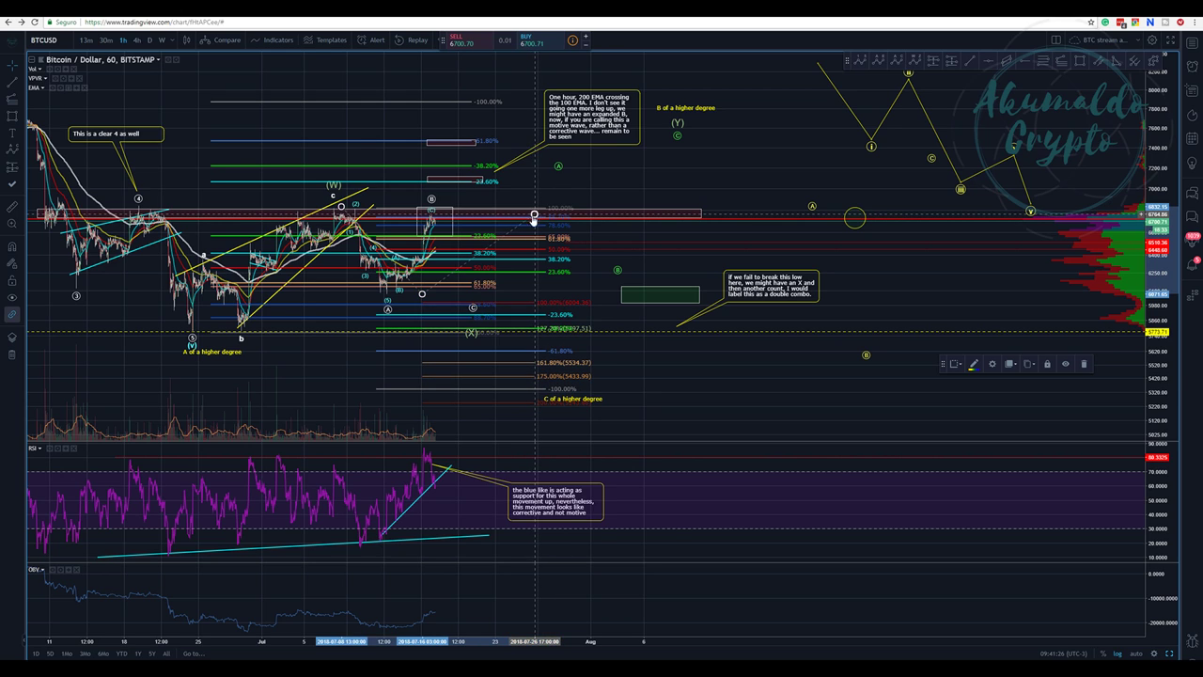
left_click(432, 202)
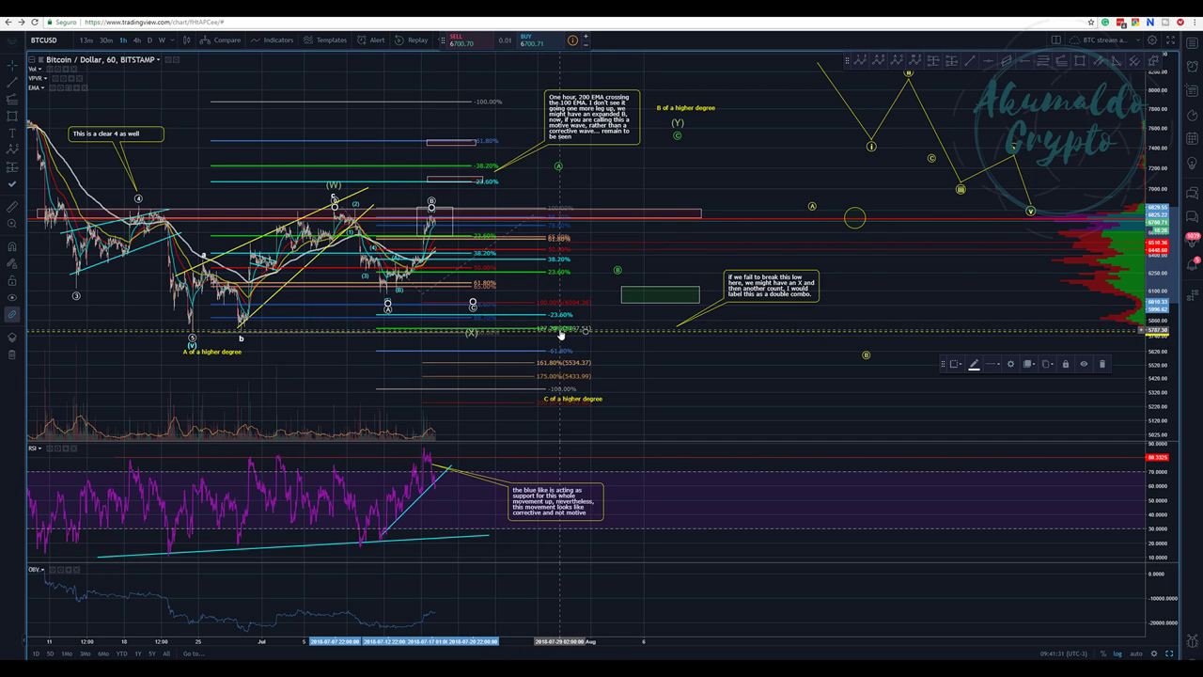
left_click(535, 216)
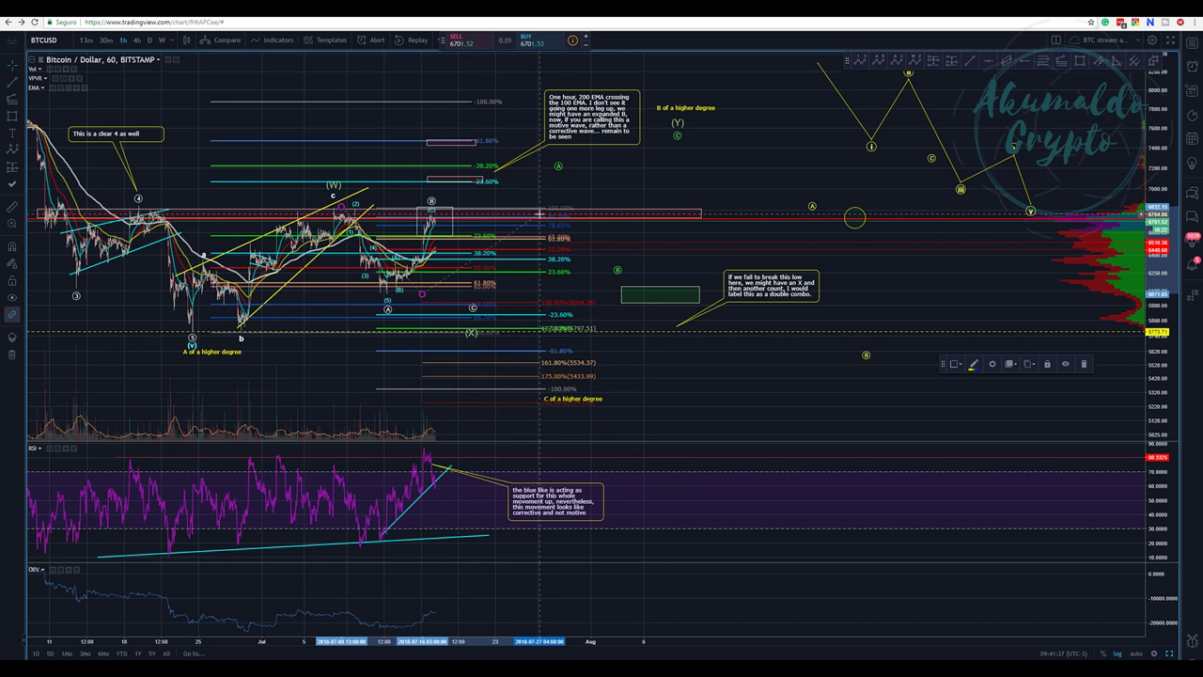
left_click_drag(550, 216, 590, 215)
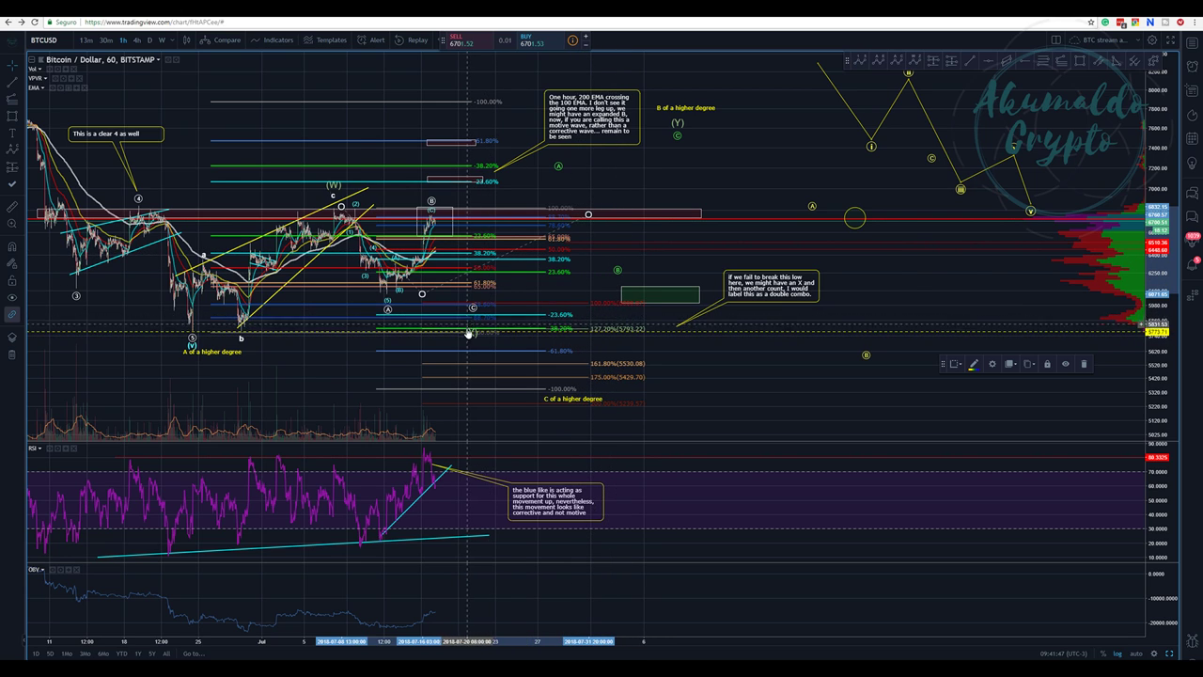
Shift green (X) and white C further ahead in time, and fit the green target rectangle between the extension's 100% and 127.20% levels
left_click_drag(472, 335, 512, 320)
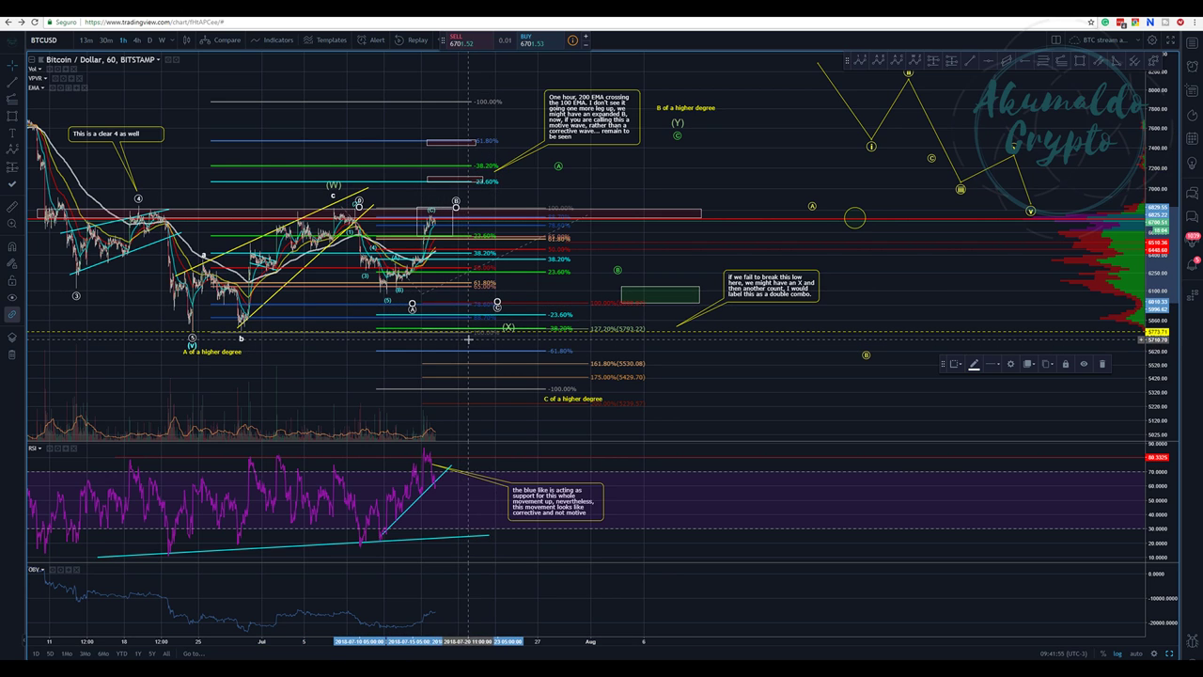
left_click_drag(474, 303, 504, 307)
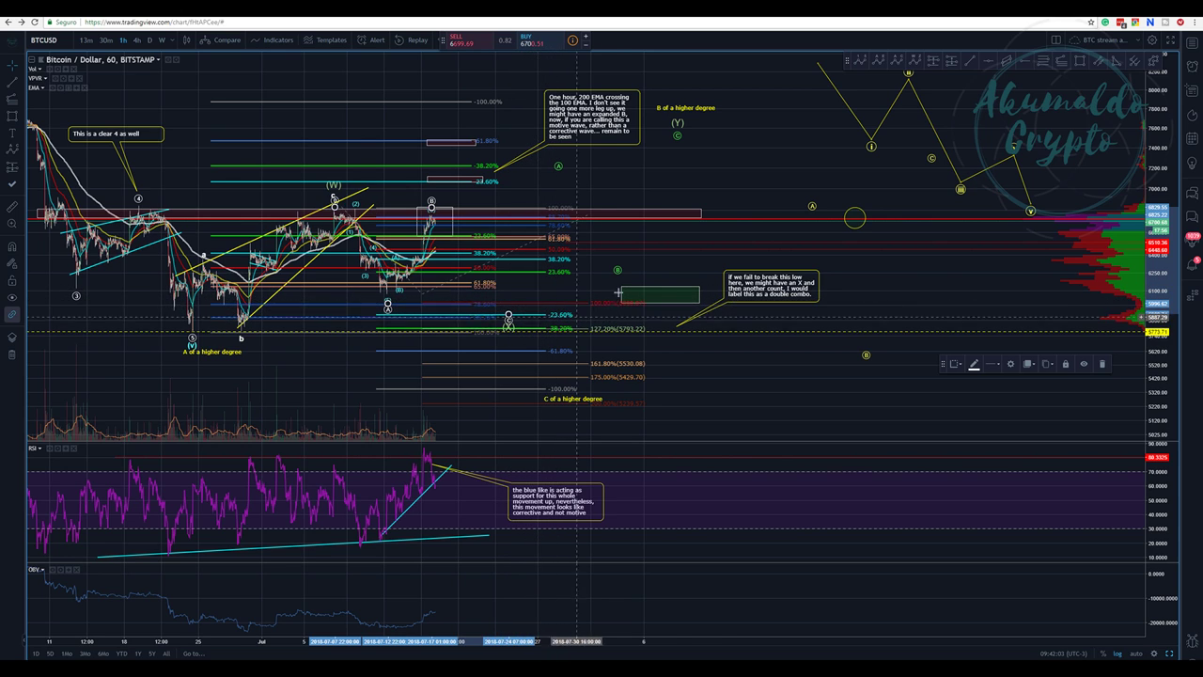
left_click_drag(660, 292, 613, 329)
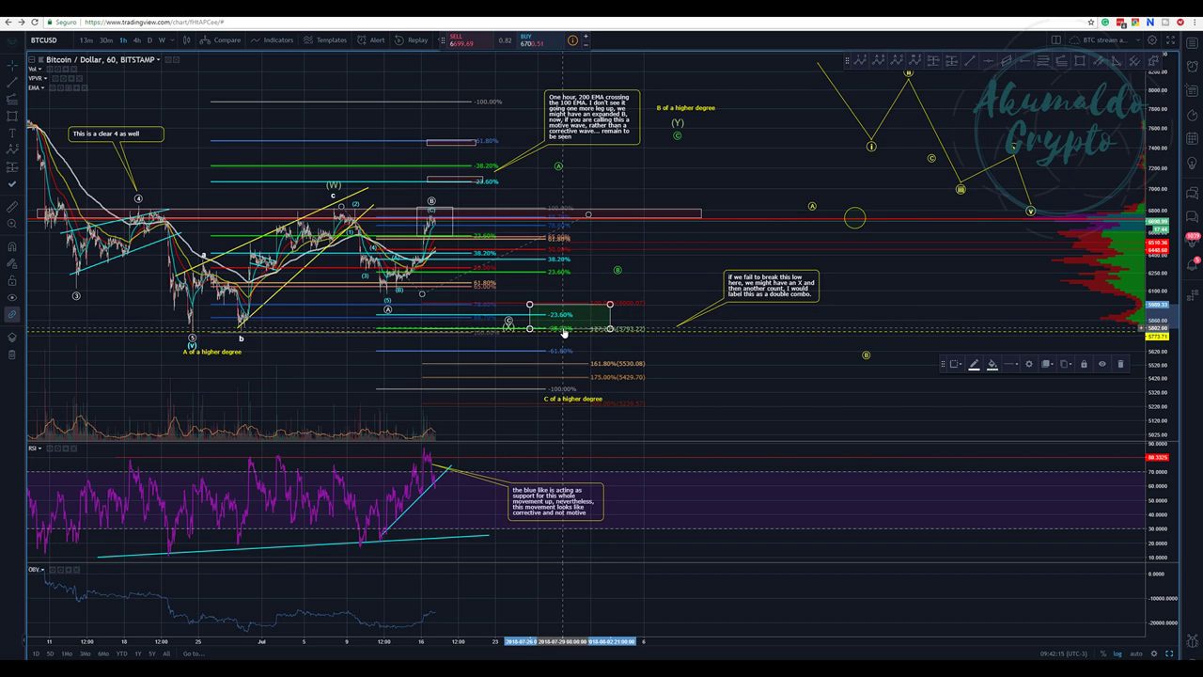
left_click_drag(610, 328, 606, 315)
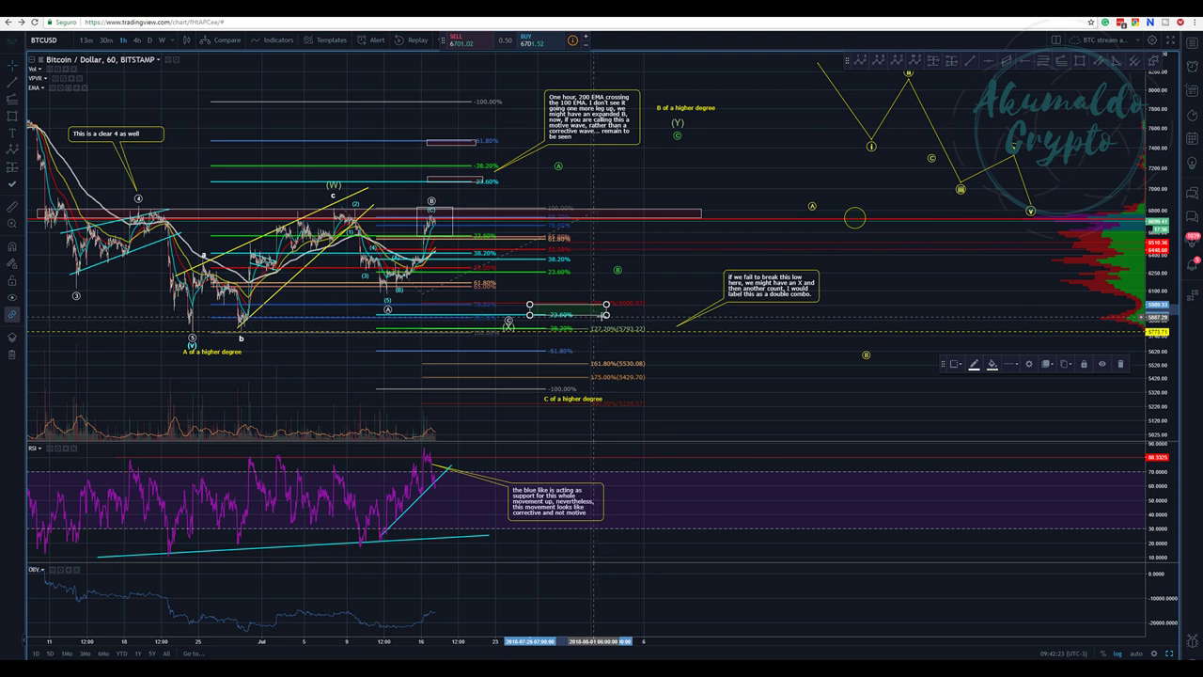
left_click_drag(607, 315, 603, 327)
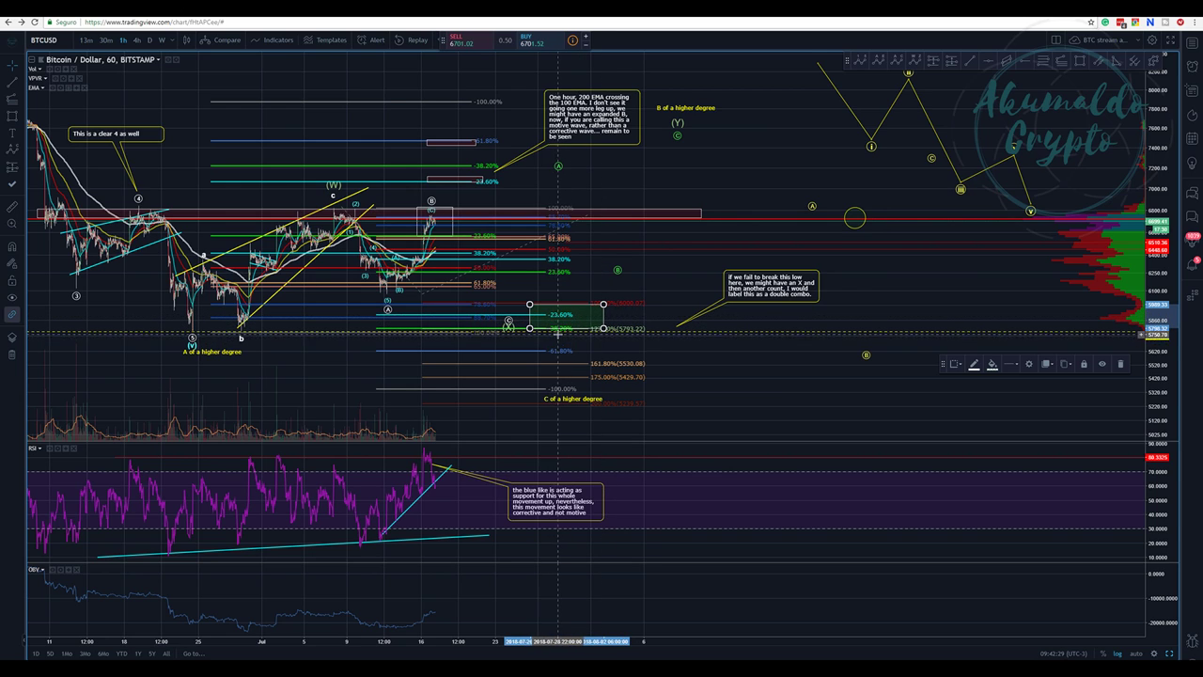
Place white C and green (X) inside the green target rectangle, and move the "C of a higher degree" text below yellow B
left_click(508, 326)
left_click_drag(509, 326, 543, 312)
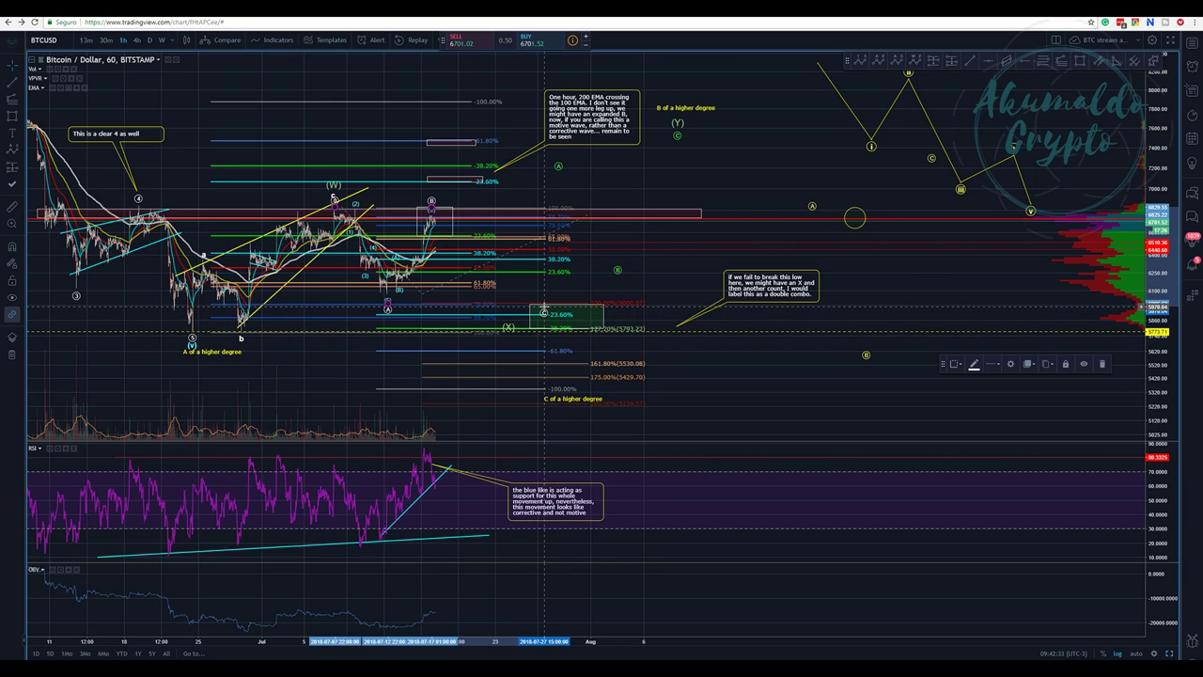
left_click(544, 317)
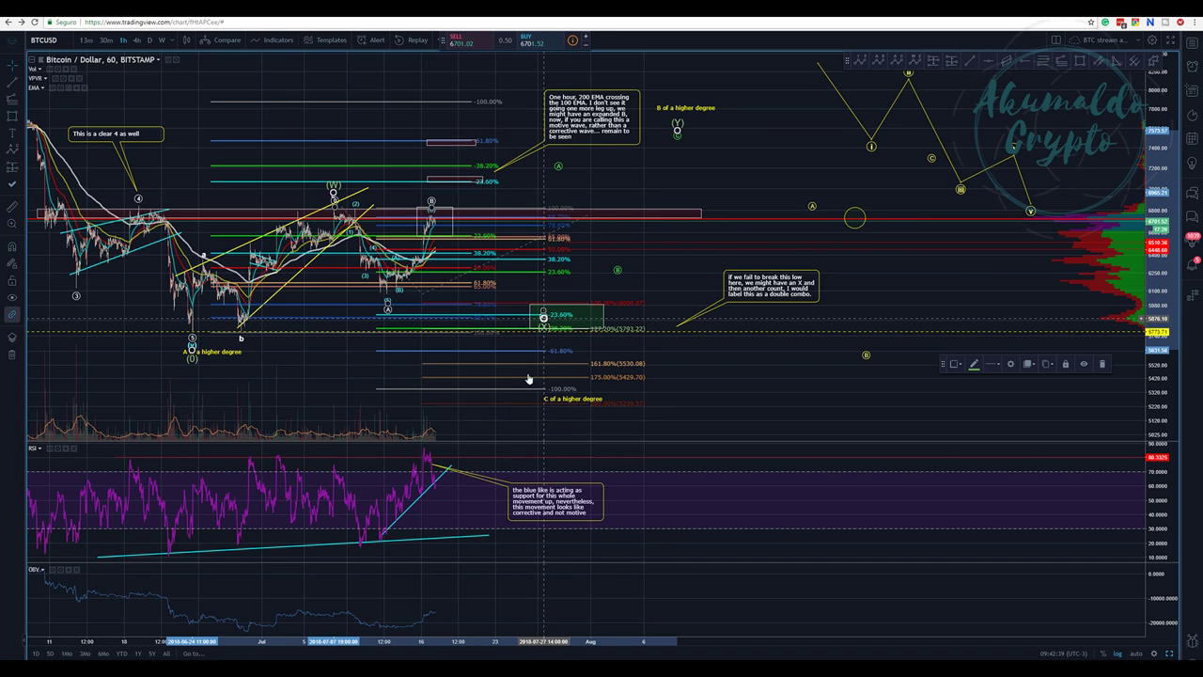
left_click_drag(562, 399, 857, 404)
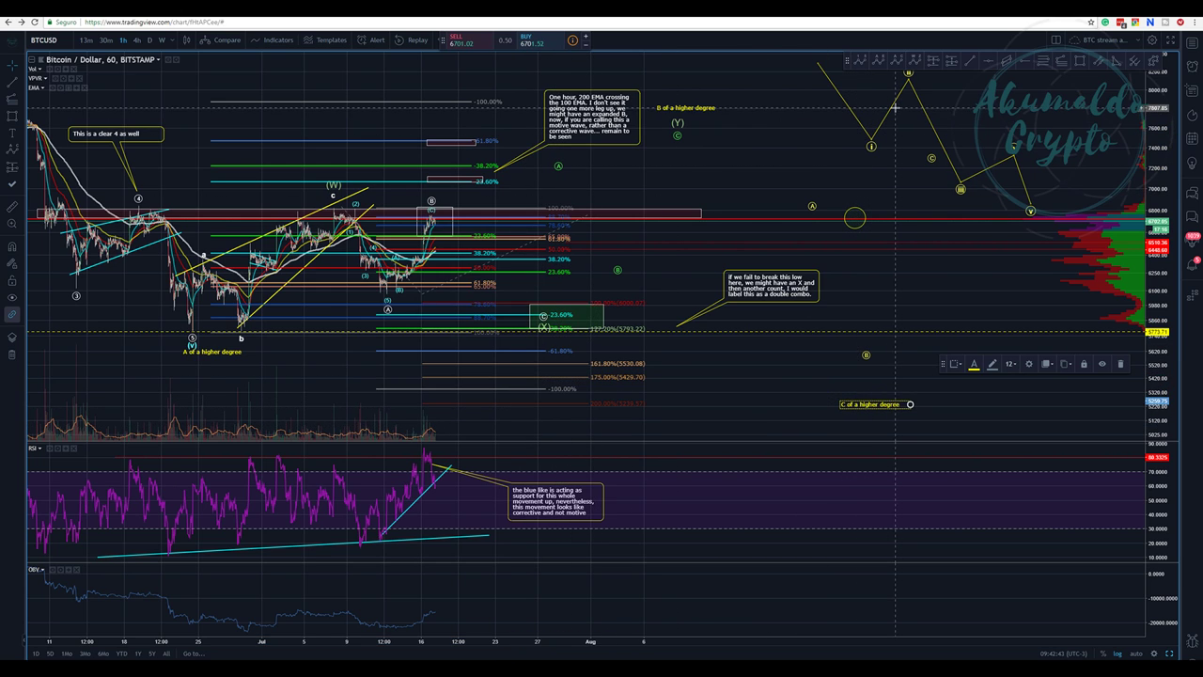
Try the yellow five-wave impulse from white B and from the high near c, and return it to the empty area
left_click_drag(894, 111, 507, 265)
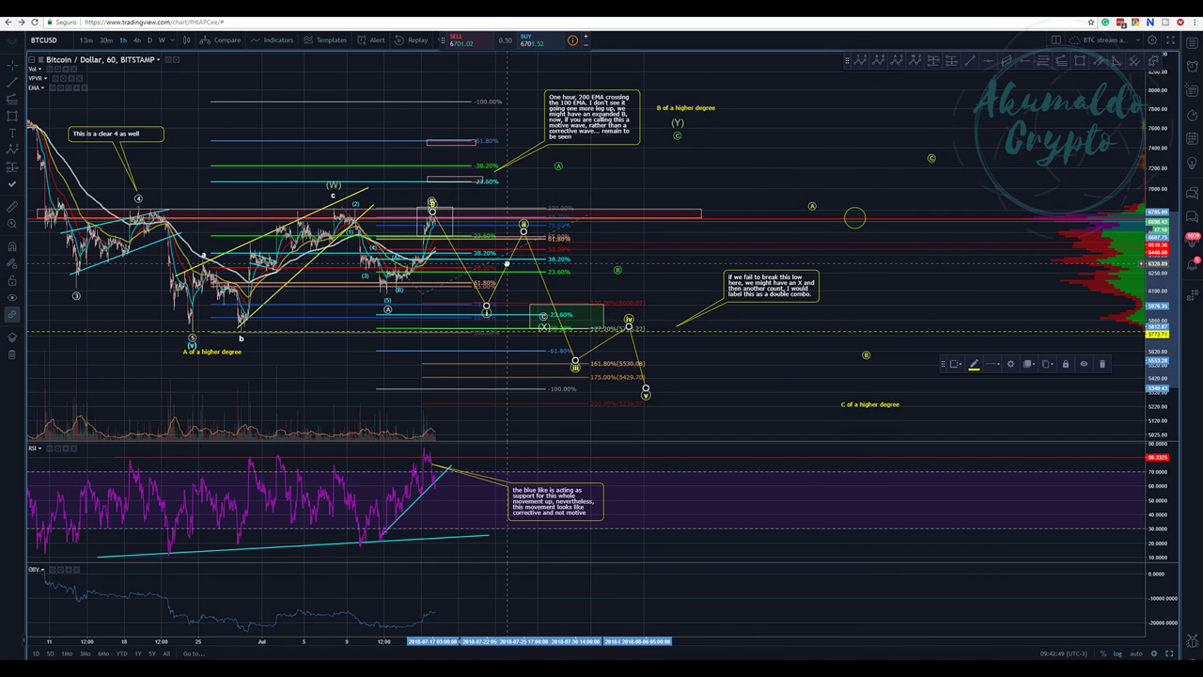
left_click_drag(507, 265, 412, 253)
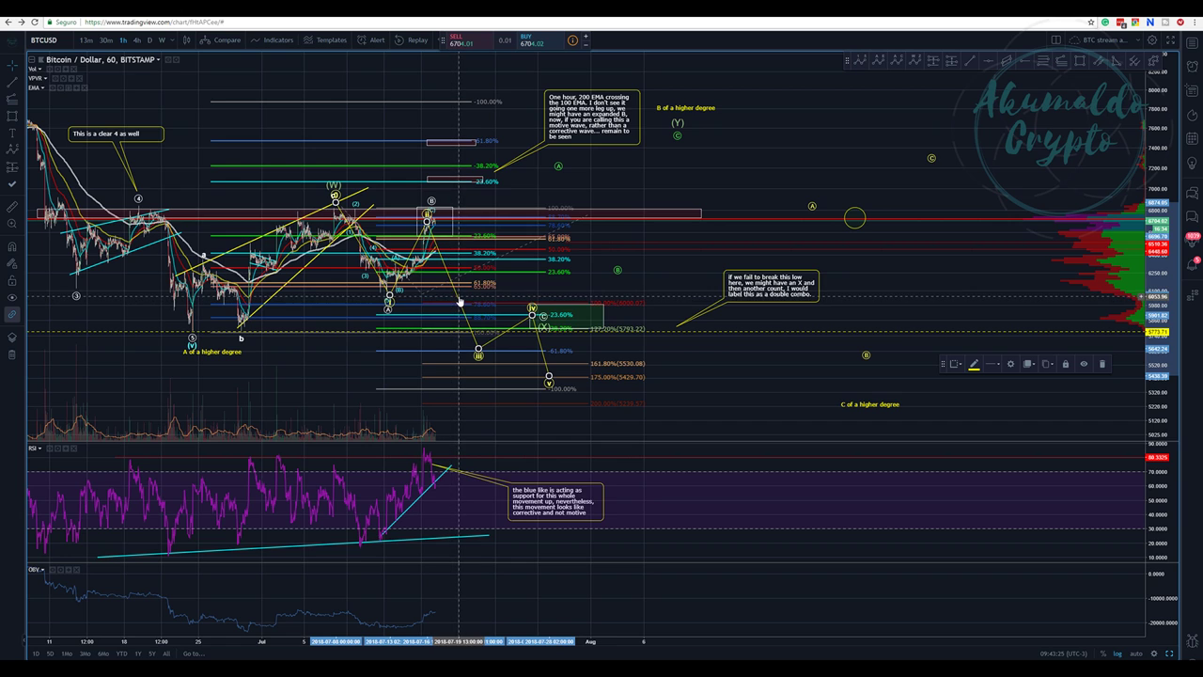
left_click_drag(458, 303, 966, 160)
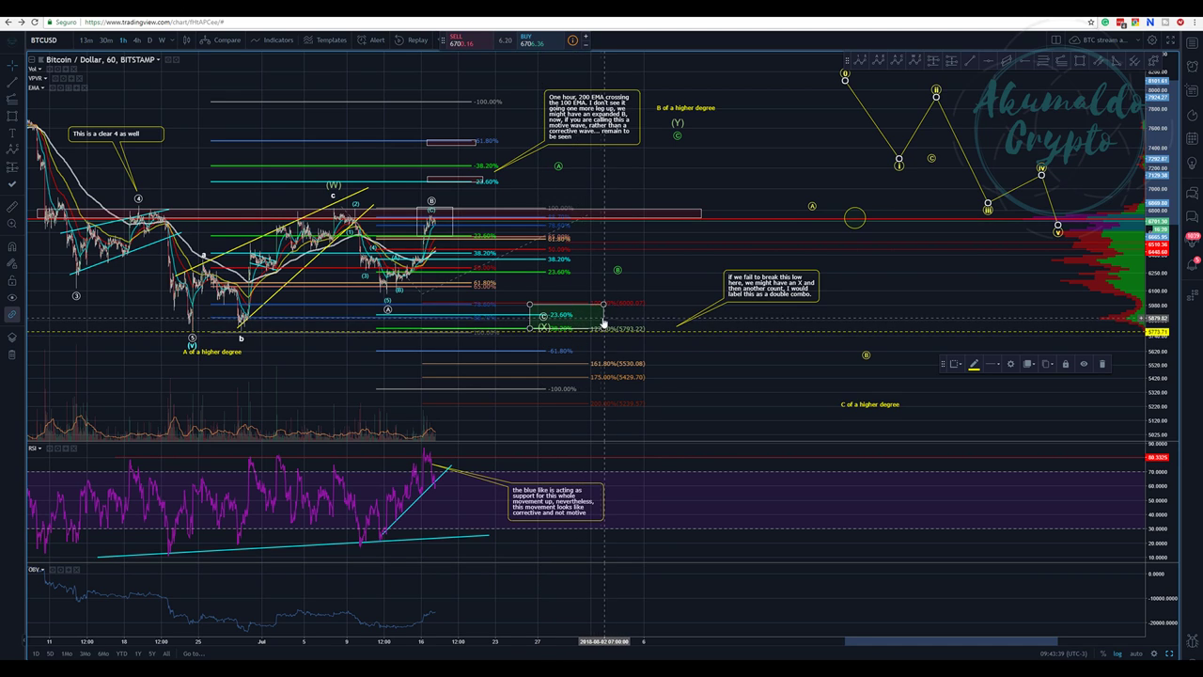
Fine-tune white C inside the target rectangle, and shift the green A, B and C labels to later positions with C under (Y)
left_click_drag(544, 323, 551, 317)
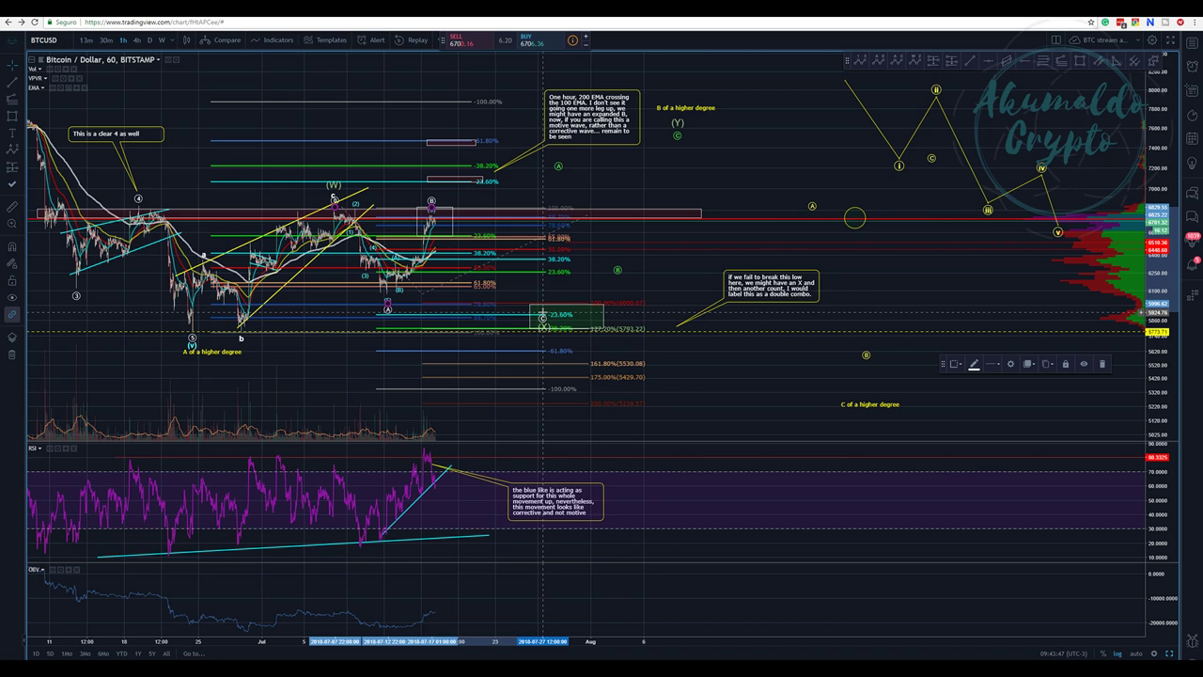
mouse_move(545, 319)
left_mouse_down()
mouse_move(556, 333)
mouse_move(548, 319)
left_mouse_up()
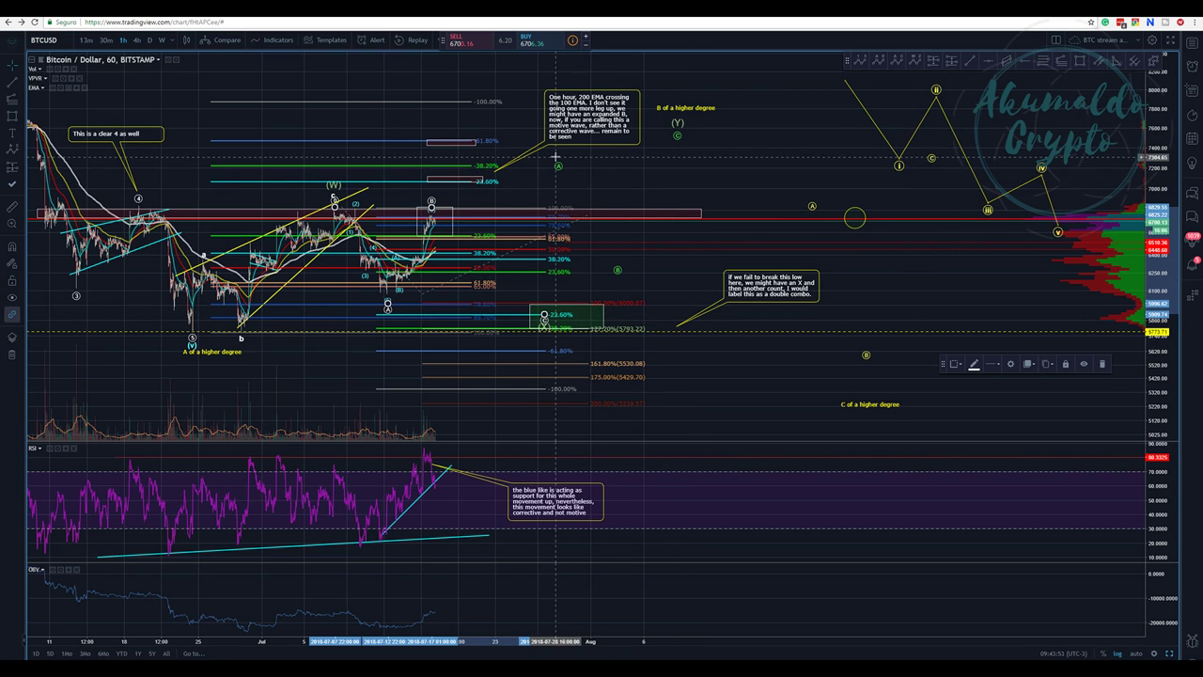
left_click_drag(558, 166, 602, 162)
left_click_drag(617, 266, 680, 250)
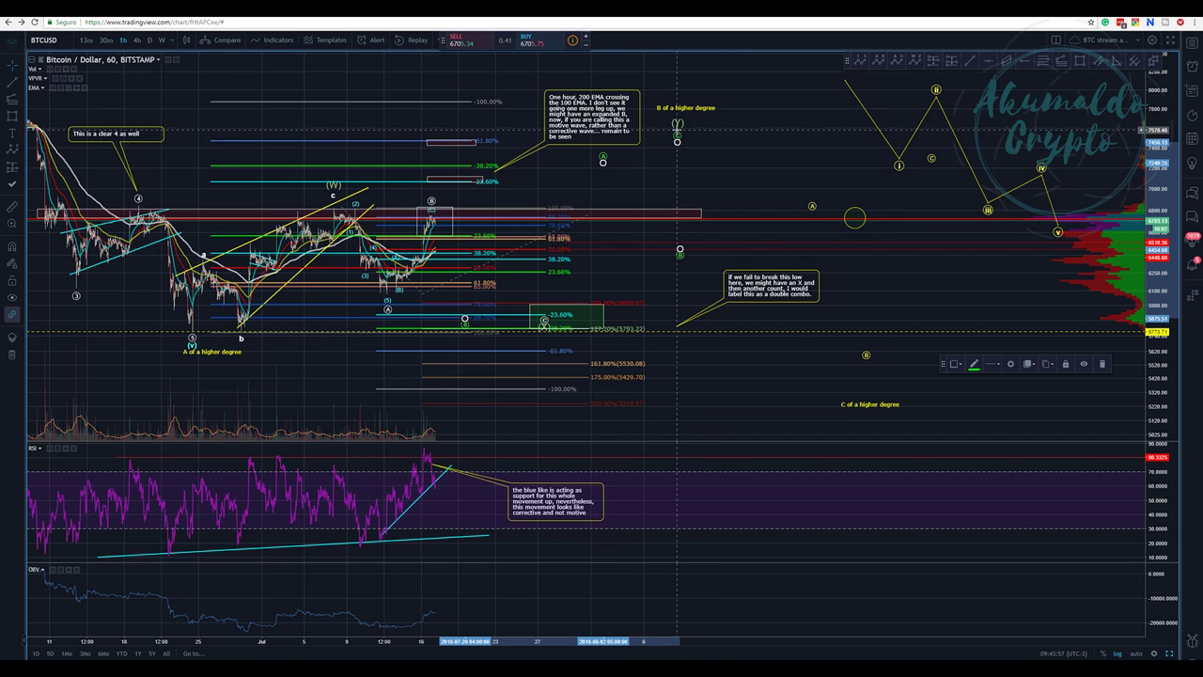
left_click_drag(679, 135, 676, 139)
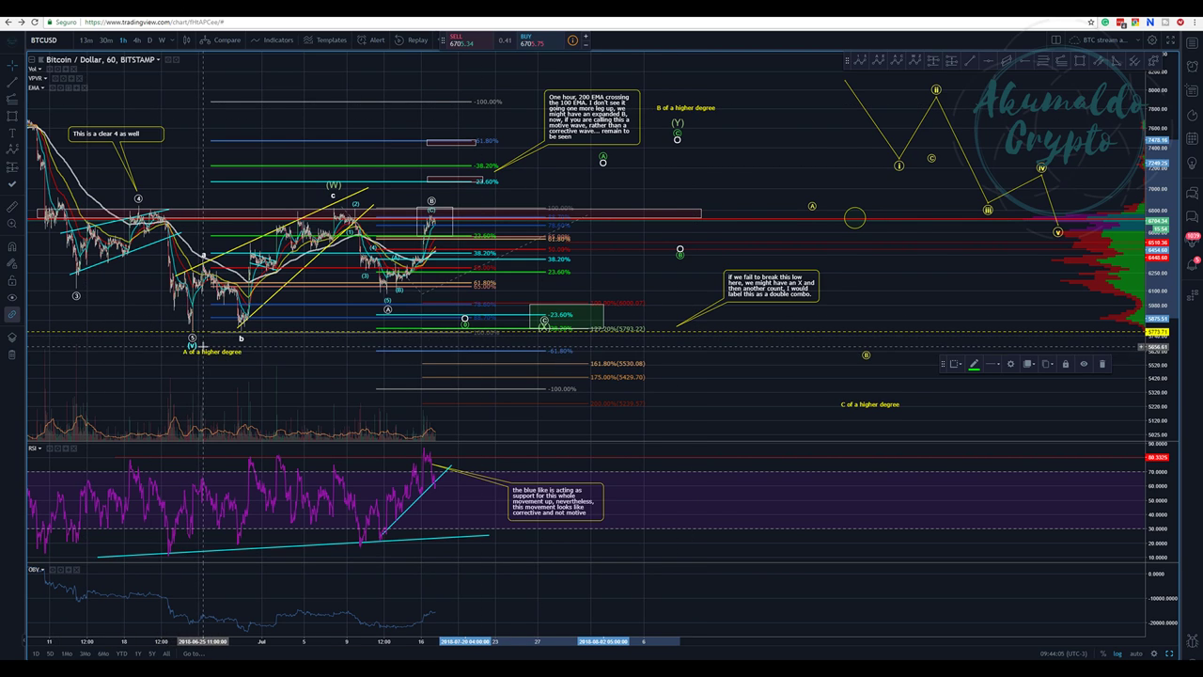
Compare the hourly "A of a higher degree" low with the wave labels on the daily and weekly Bitcoin charts, and return to the hourly chart
key("ctrl+Tab")
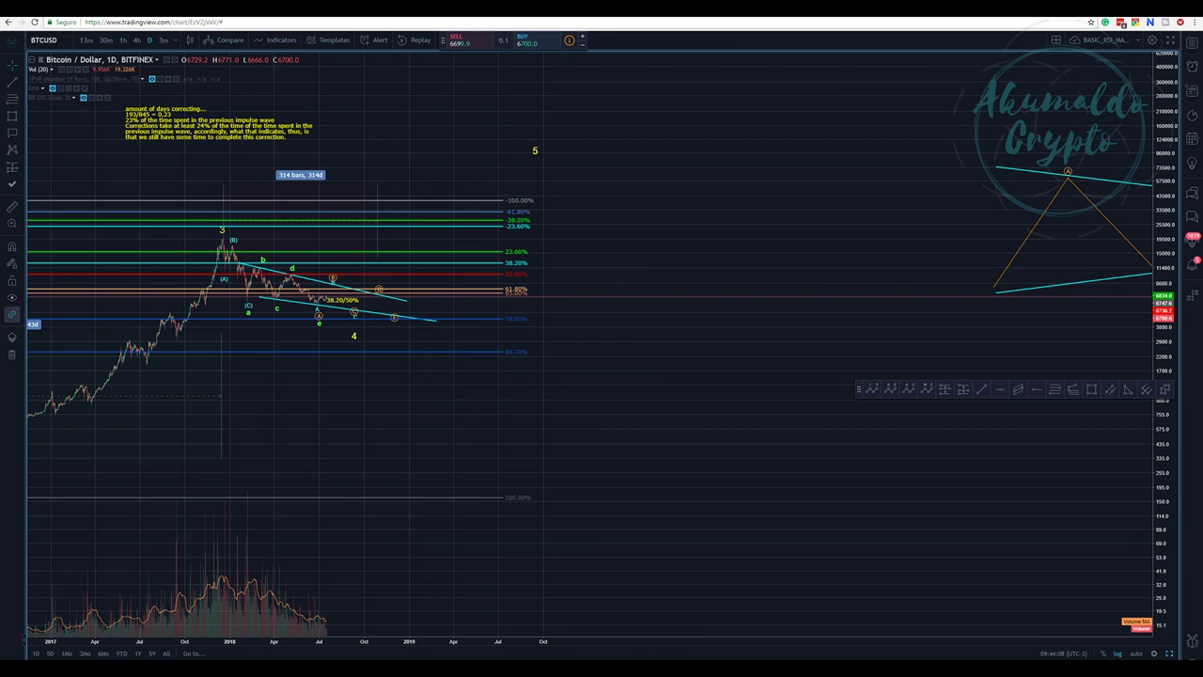
left_click_drag(422, 100, 592, 120)
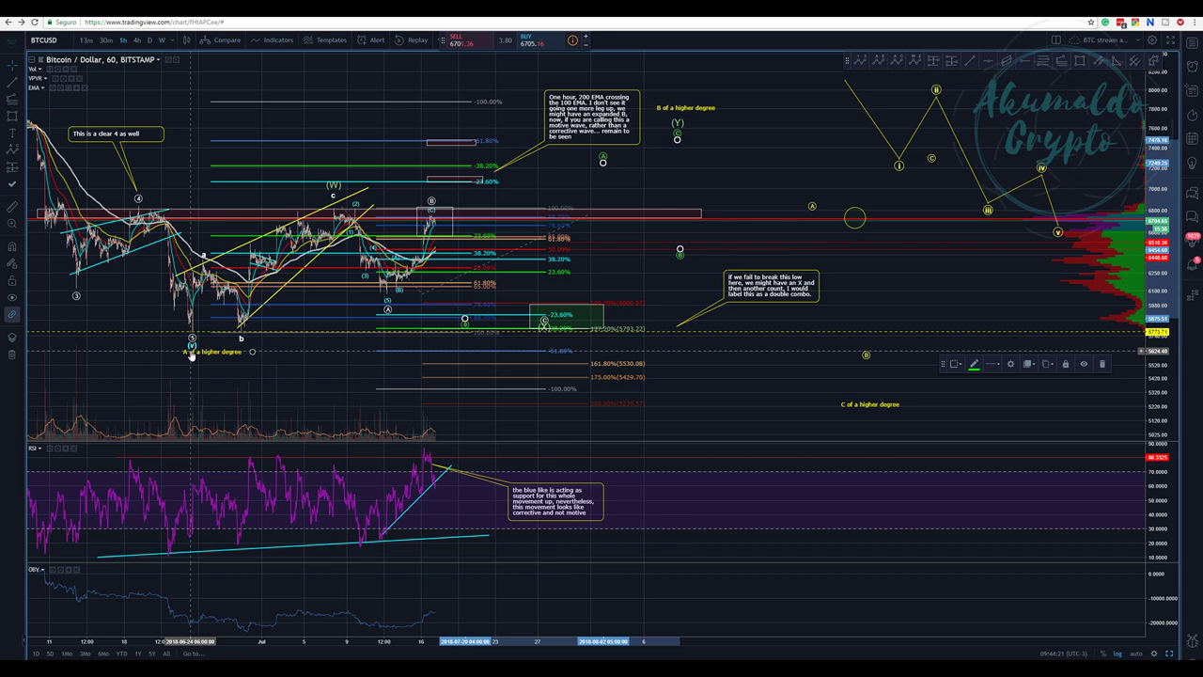
left_click(190, 352)
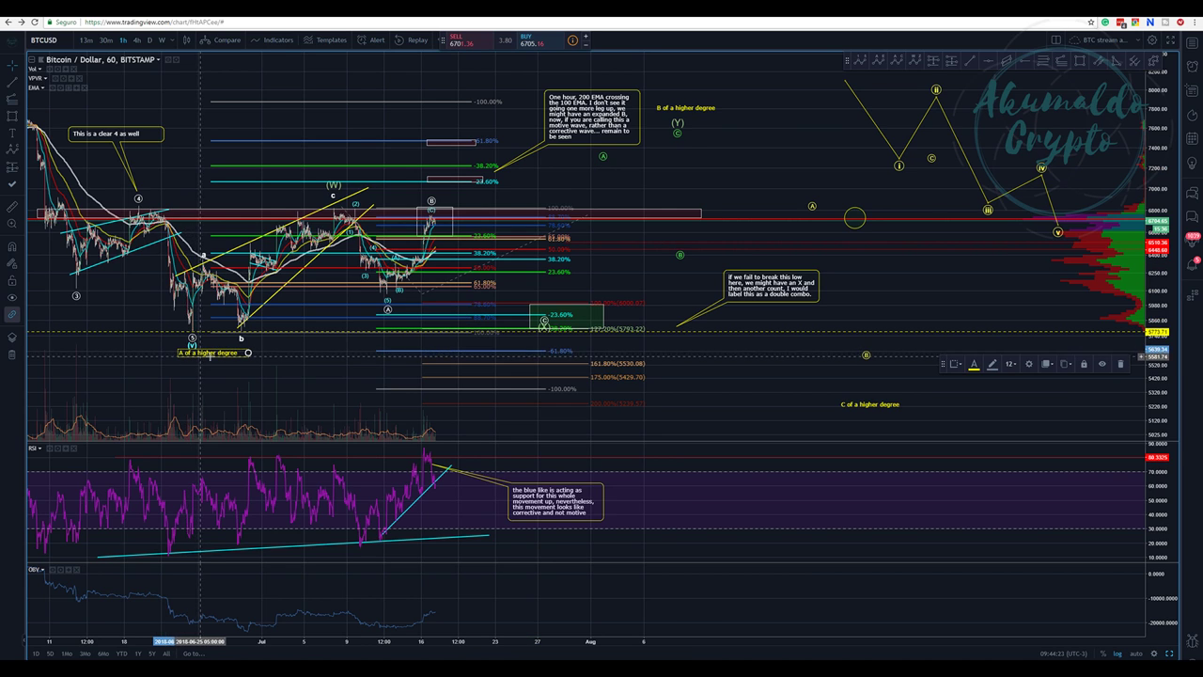
key("ctrl+Tab")
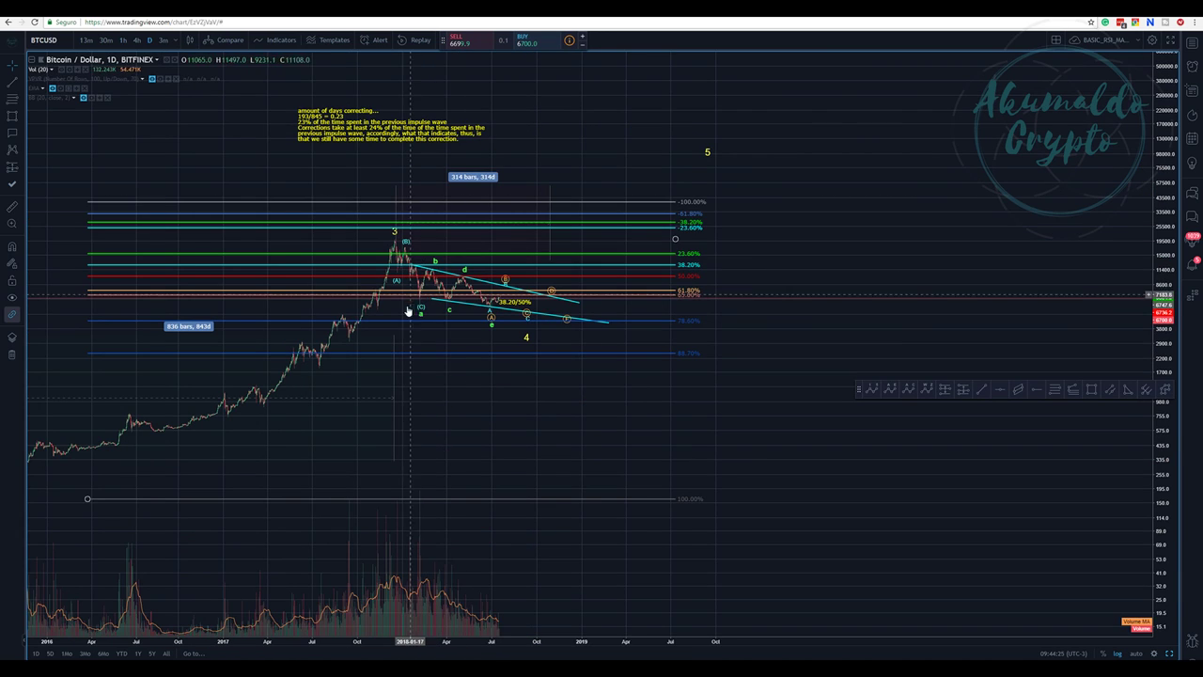
left_click(492, 318)
left_click_drag(492, 319, 491, 329)
left_click(424, 310)
key("ctrl+Tab")
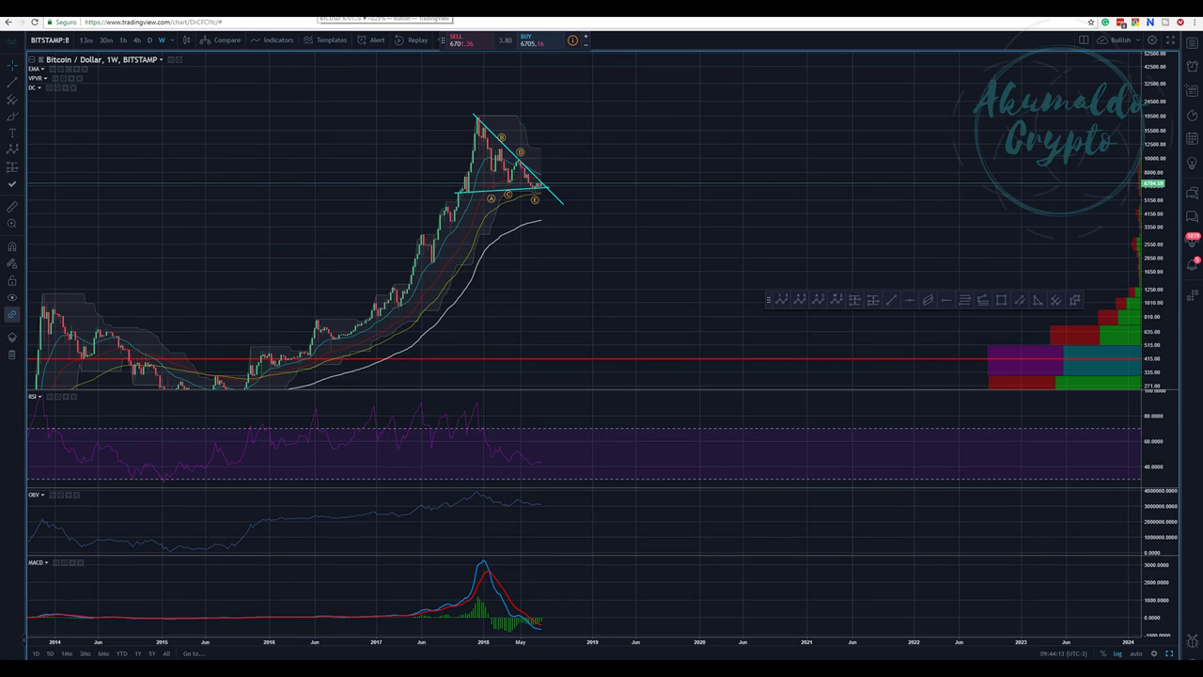
key("ctrl+Tab")
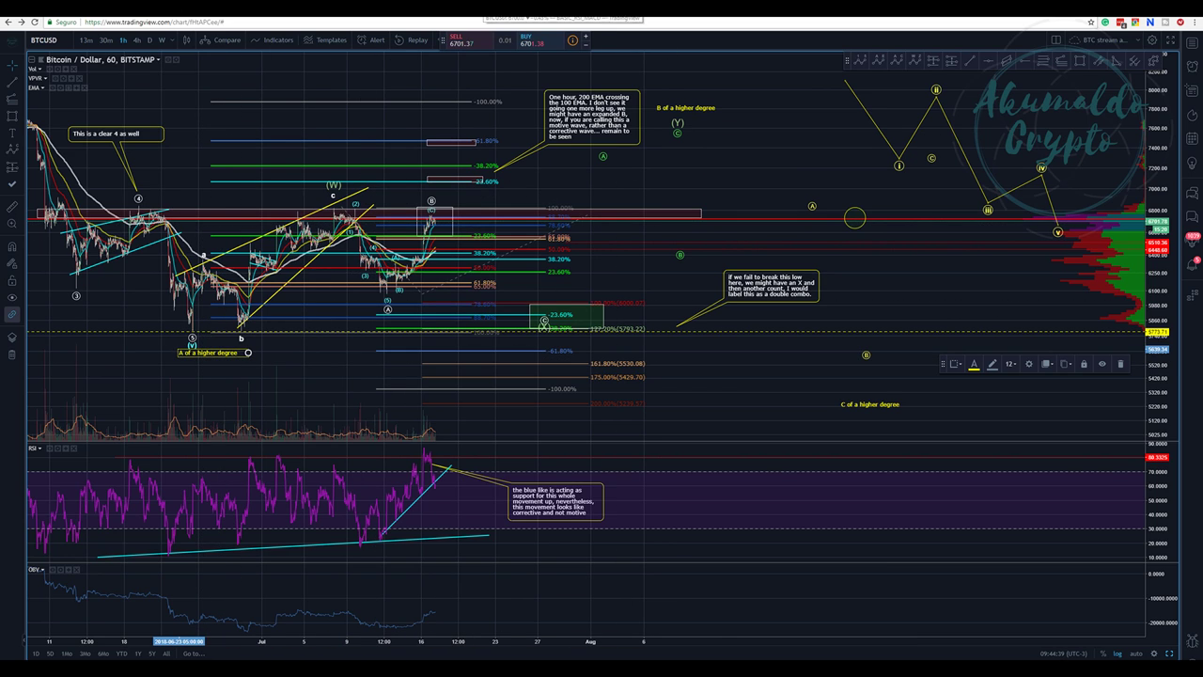
key("ctrl+Tab")
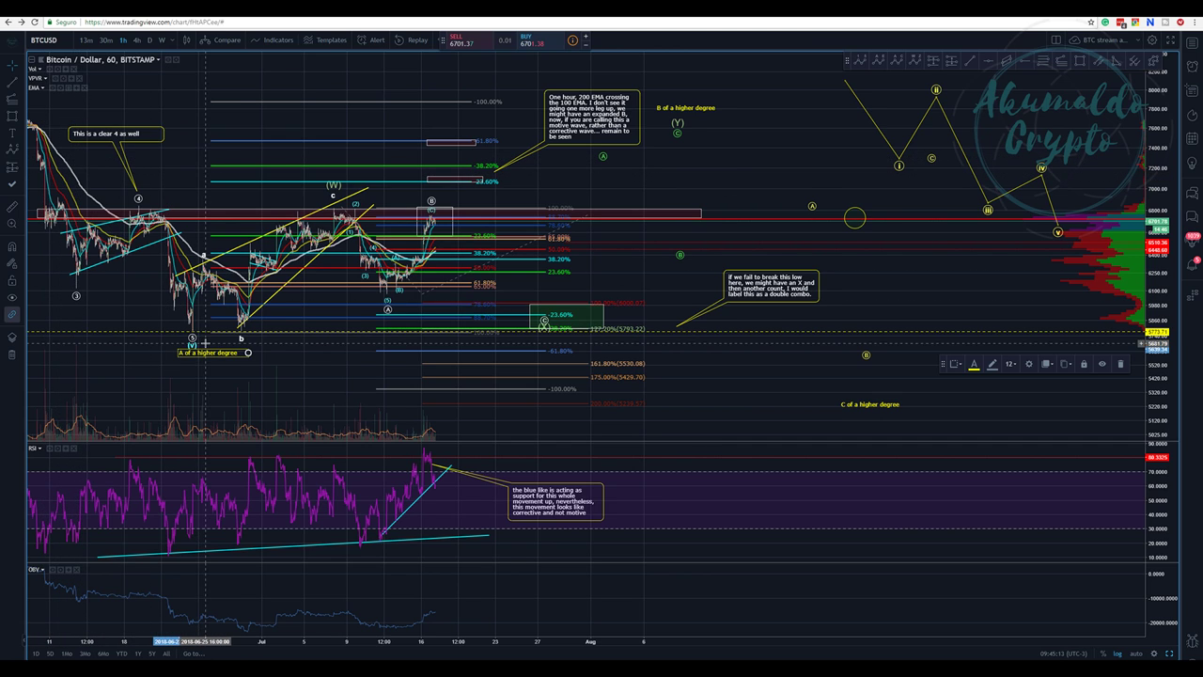
Raise the "B of a higher degree" text and stack green (Y) and green C directly beneath it
left_click(681, 124)
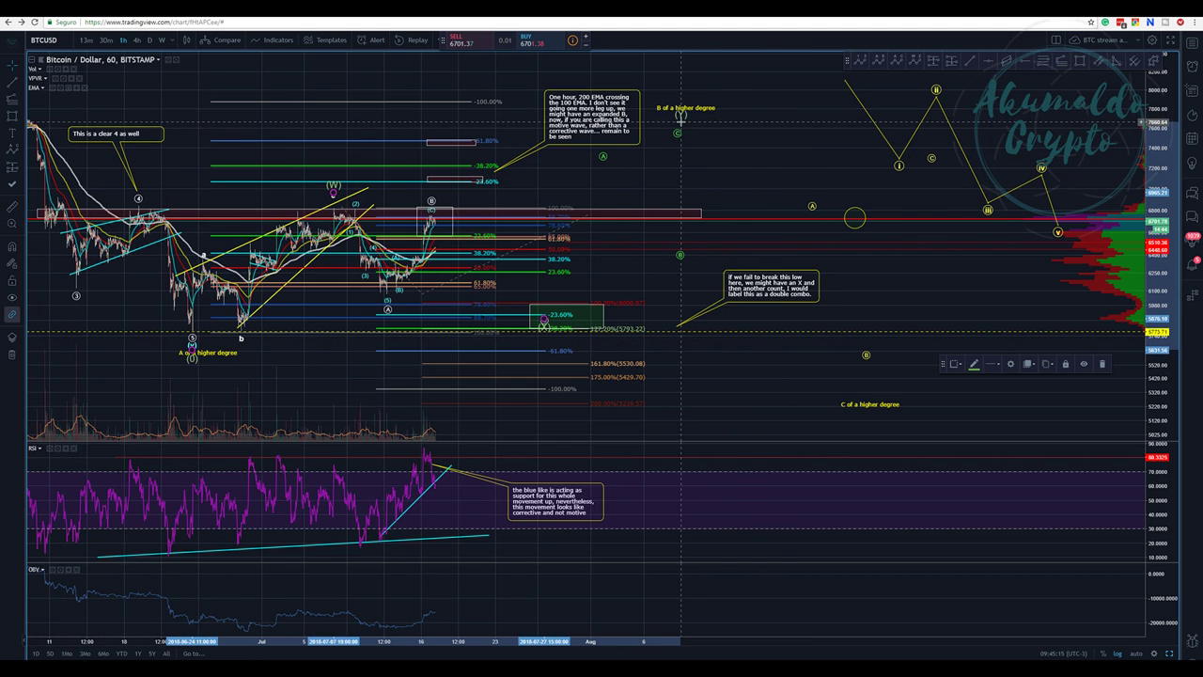
left_click(685, 111)
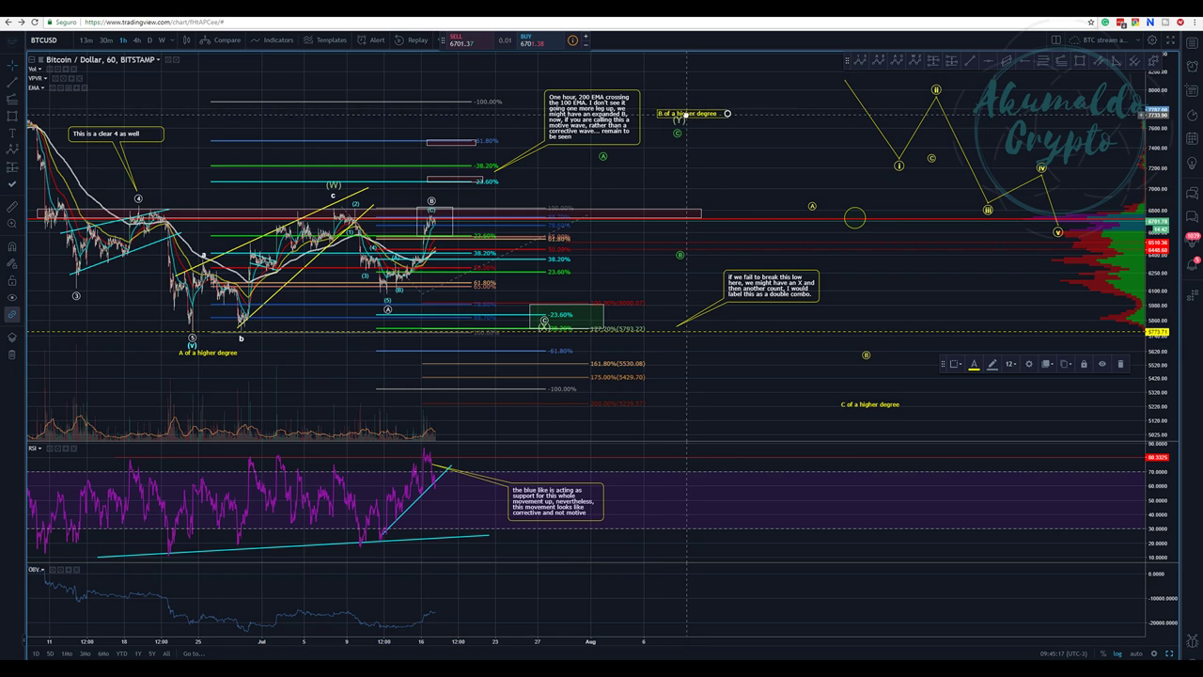
left_click_drag(685, 113, 689, 103)
left_click(684, 106)
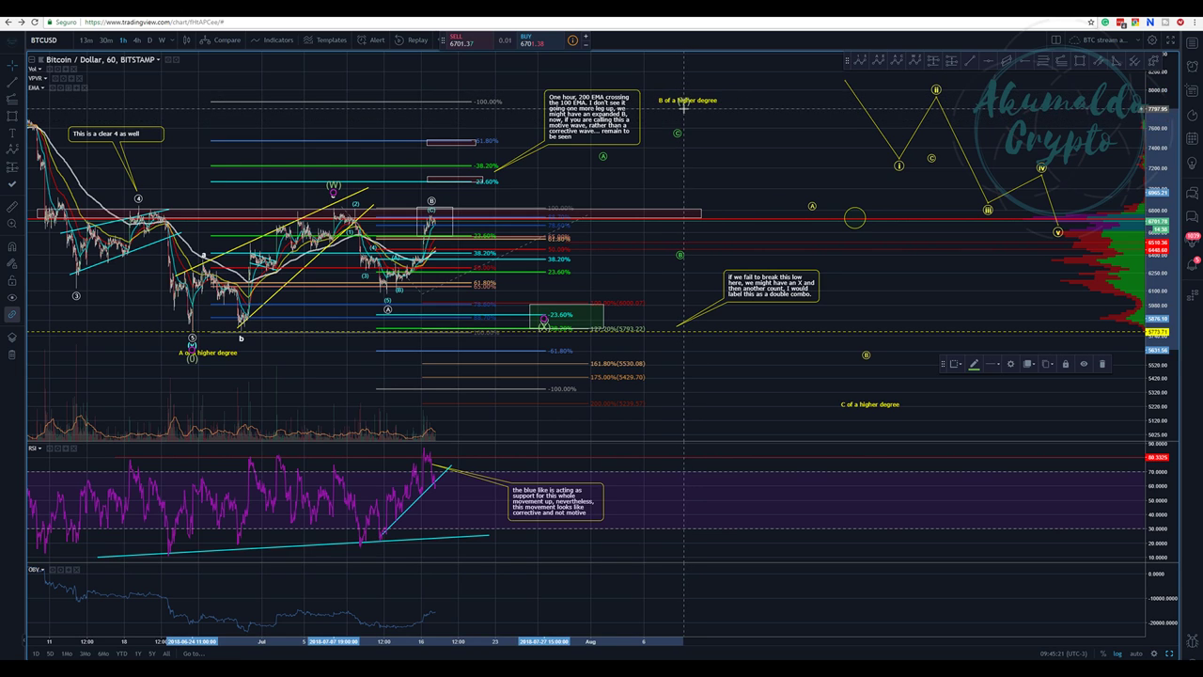
left_click(683, 120)
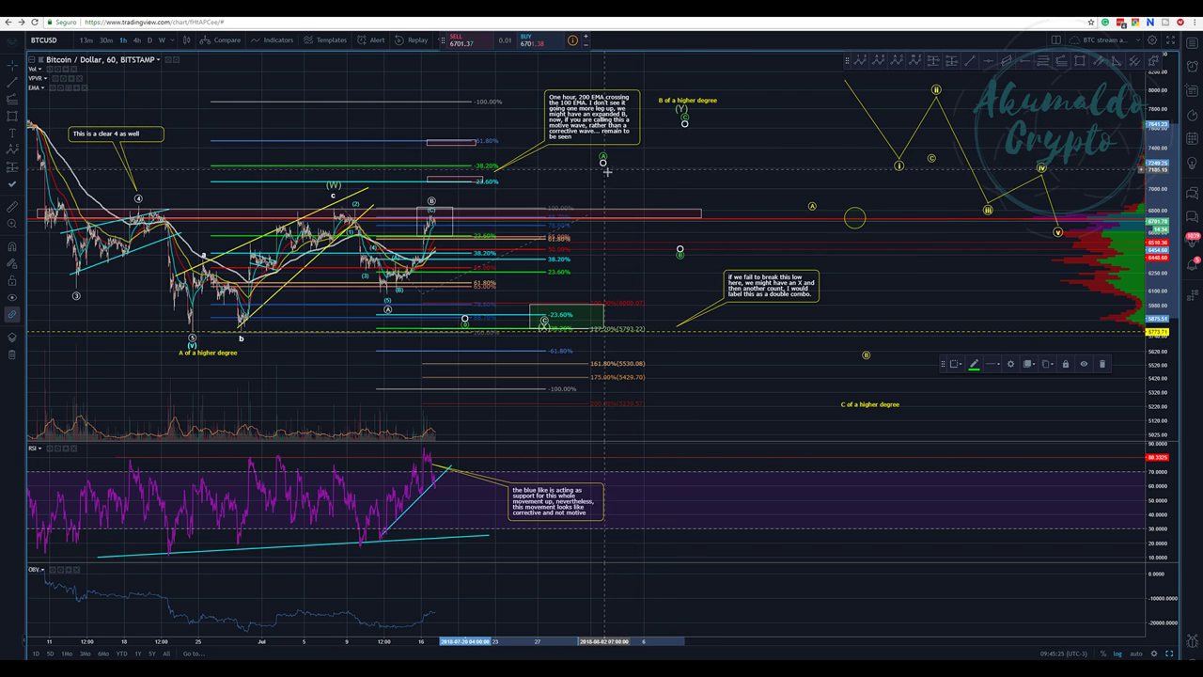
Nudge the yellow and green B labels to the right, and realign (Y) with the "B of a higher degree" text
mouse_move(866, 353)
left_mouse_down()
mouse_move(881, 333)
mouse_move(870, 351)
left_mouse_up()
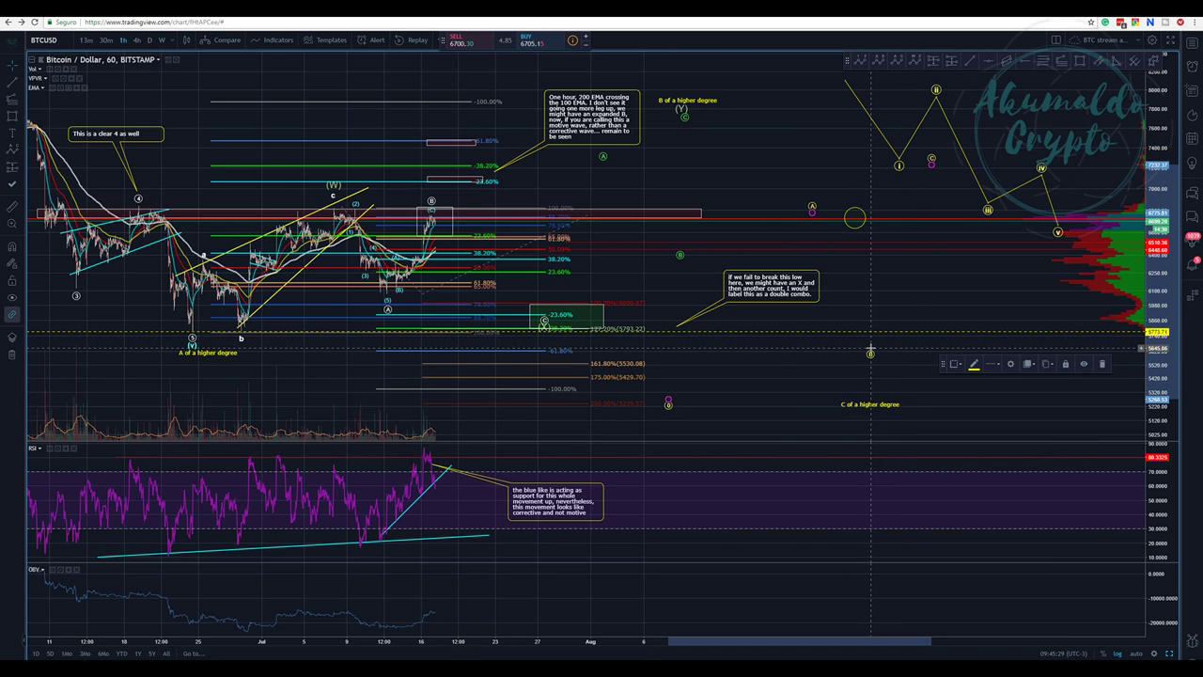
left_click_drag(681, 254, 699, 242)
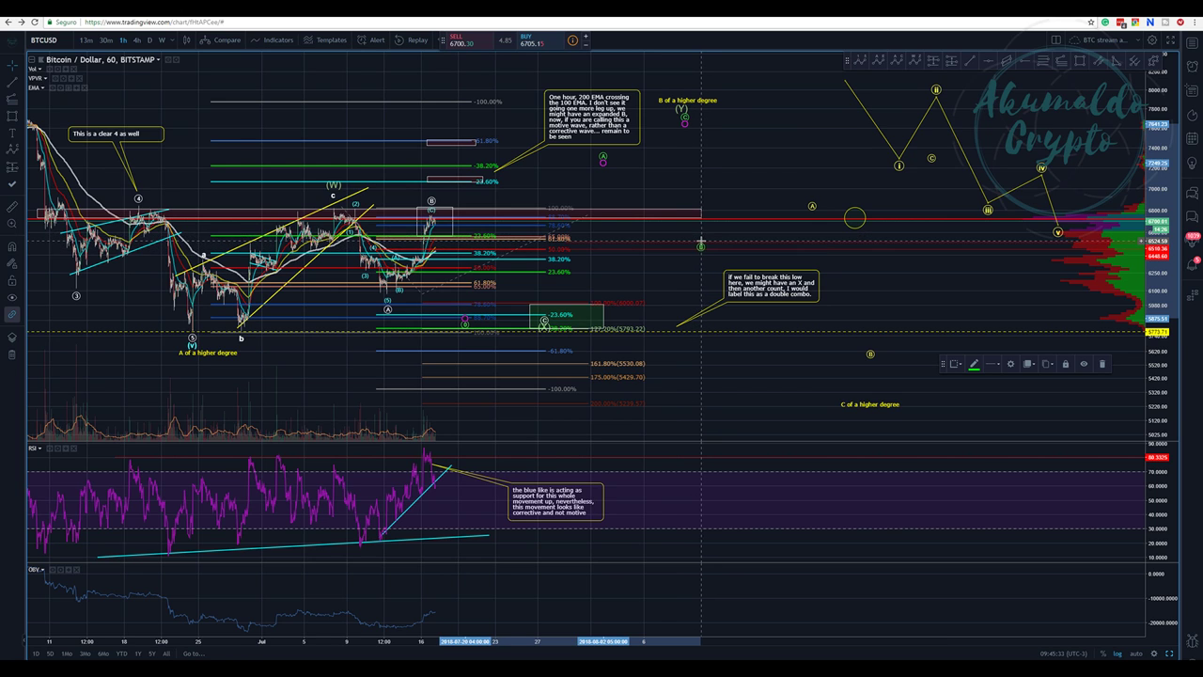
left_click(683, 112)
left_click_drag(683, 111, 685, 112)
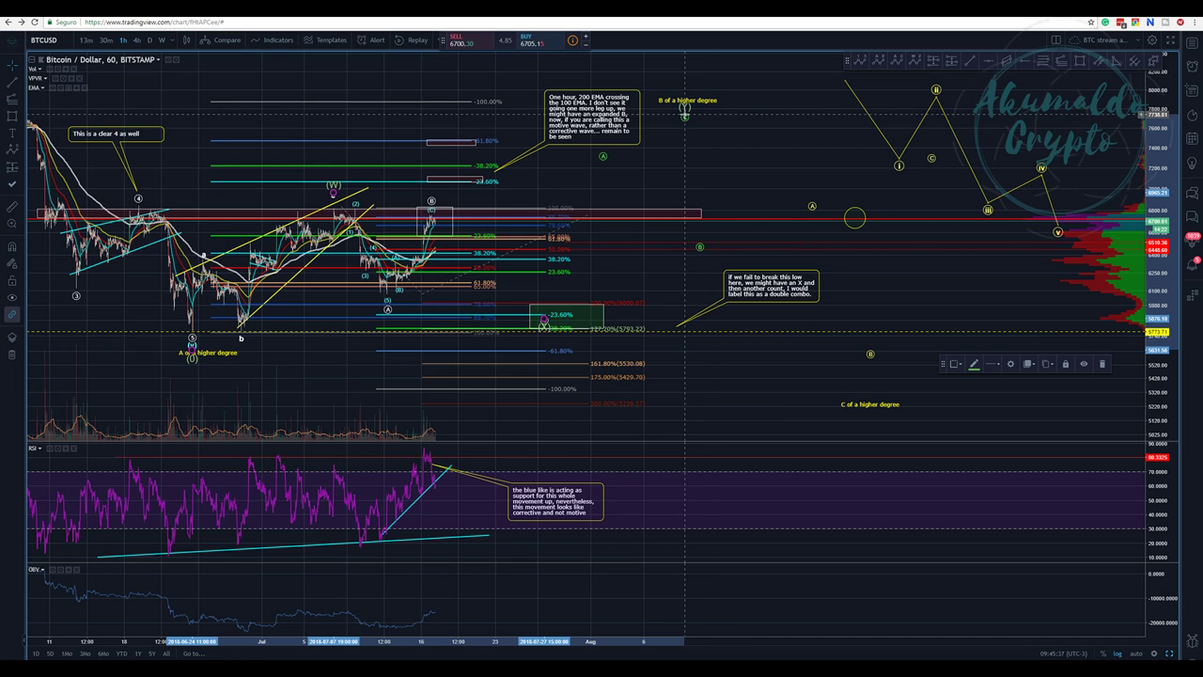
left_click(705, 100)
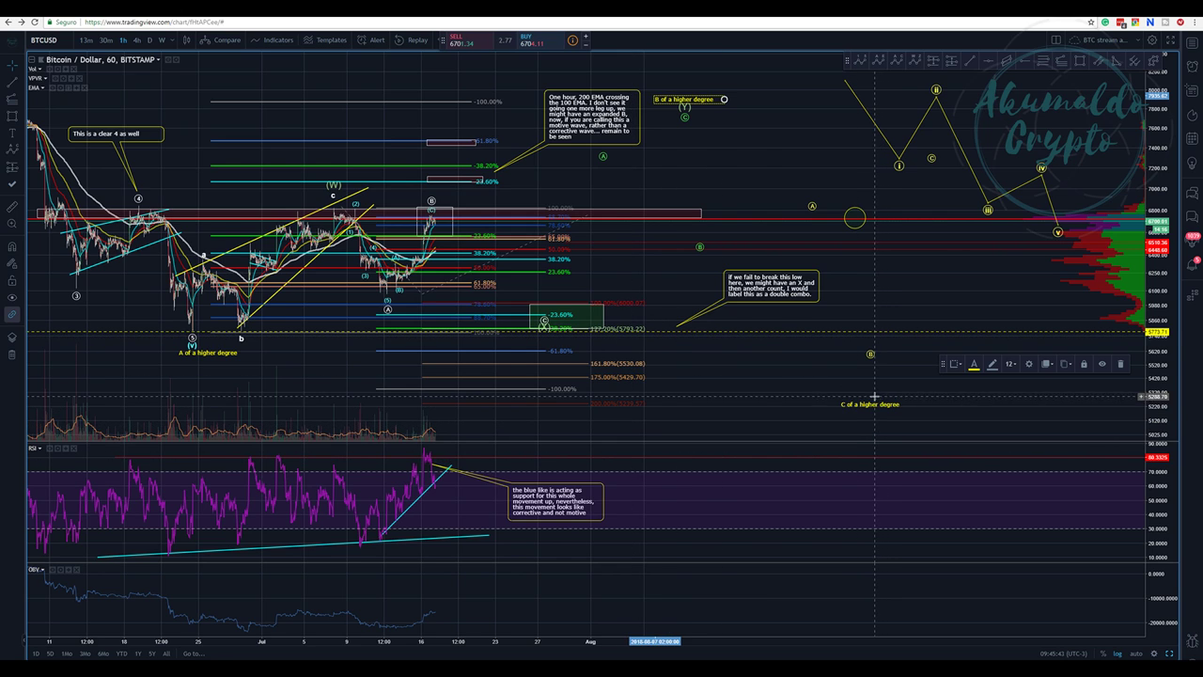
Move the "C of a higher degree" text up to just above the dashed yellow support line, after the two callouts
left_click_drag(877, 406, 991, 415)
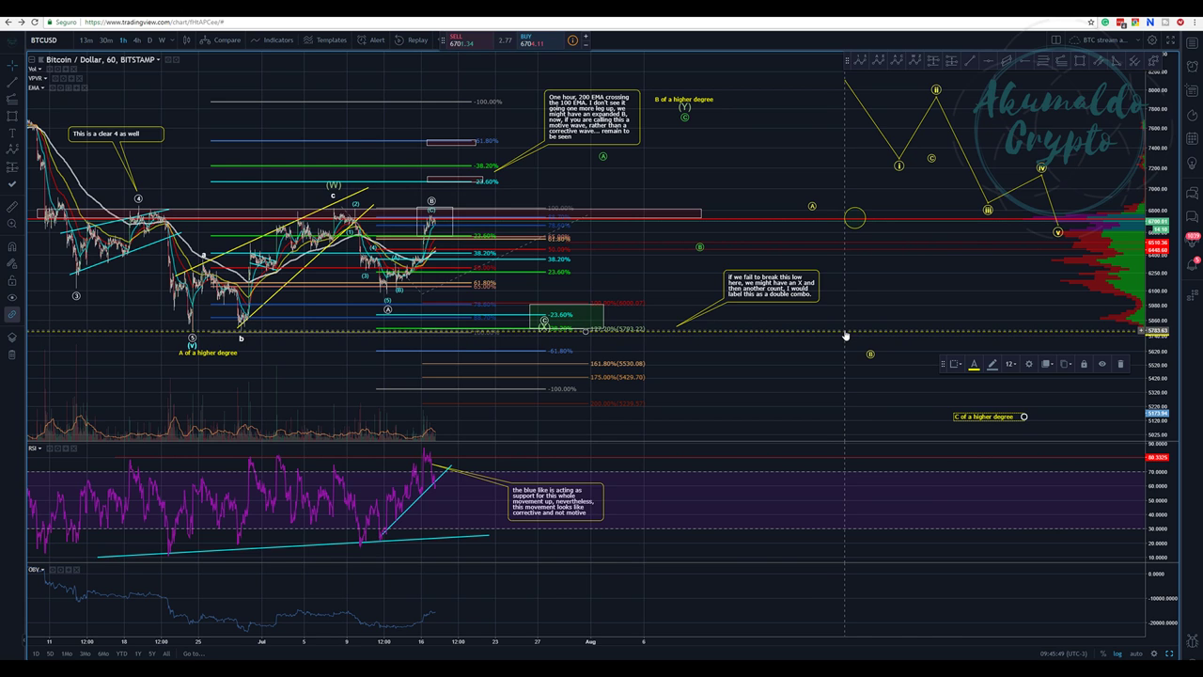
left_click_drag(956, 417, 879, 327)
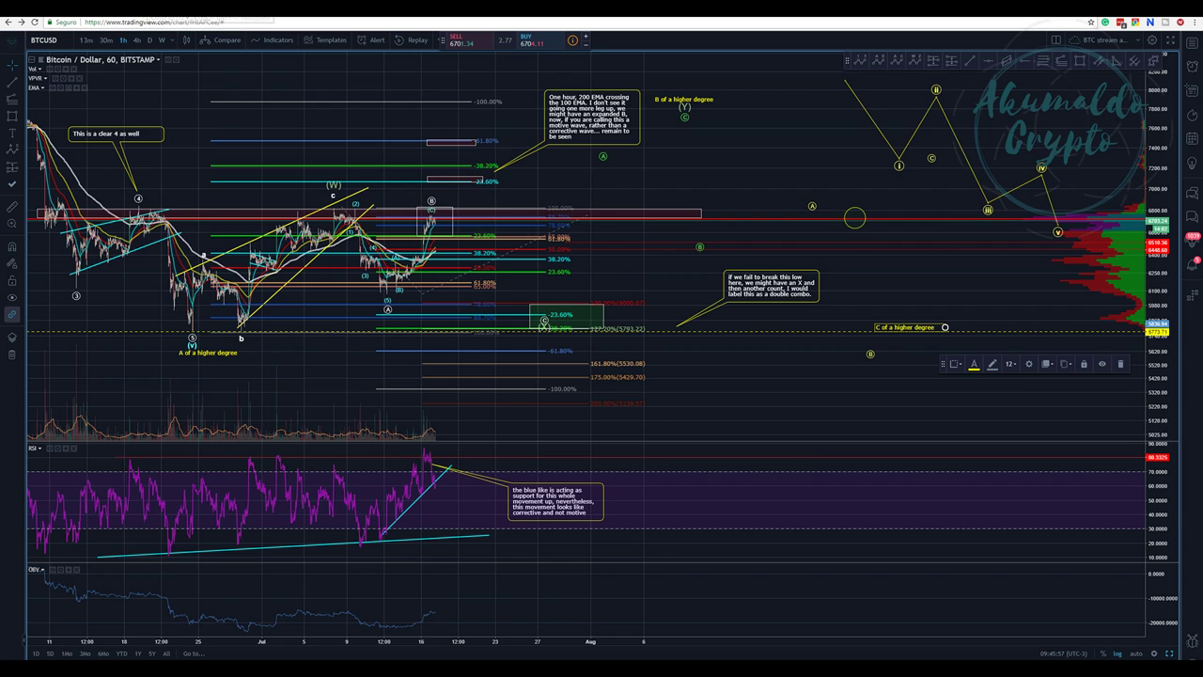
On the long-term daily Bitfinex chart, realign the lower cyan trendline so it slopes down from the (C)/a low beneath the later wave labels
left_click(143, 6)
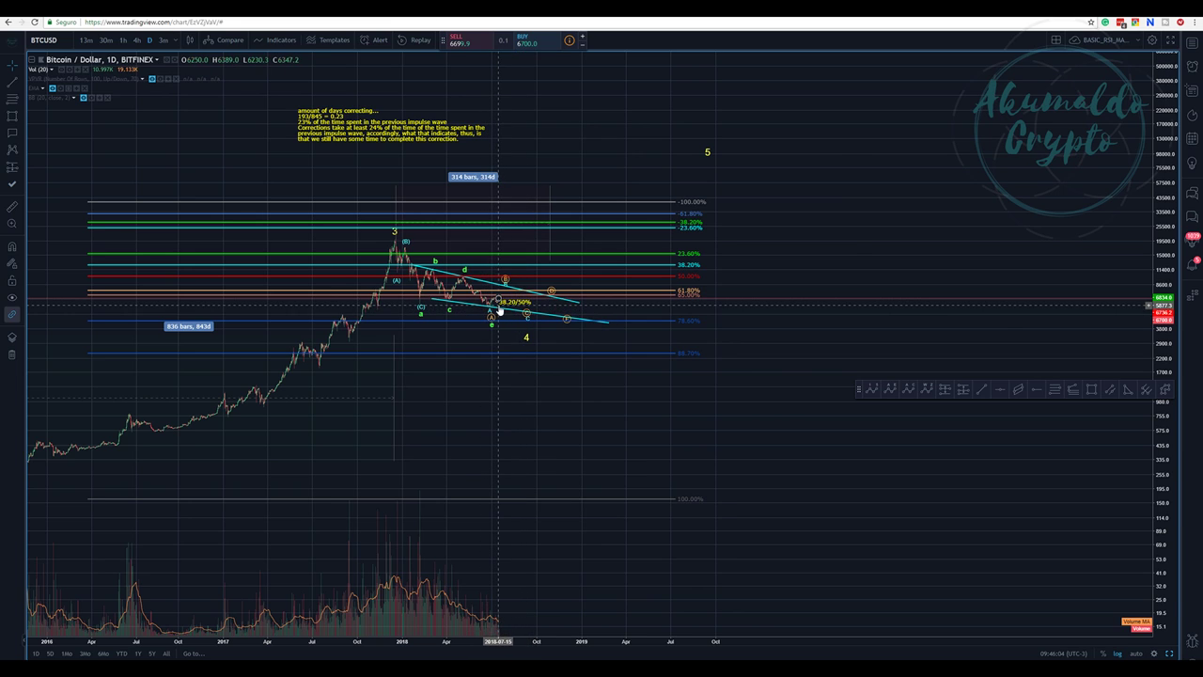
left_click_drag(609, 323, 609, 320)
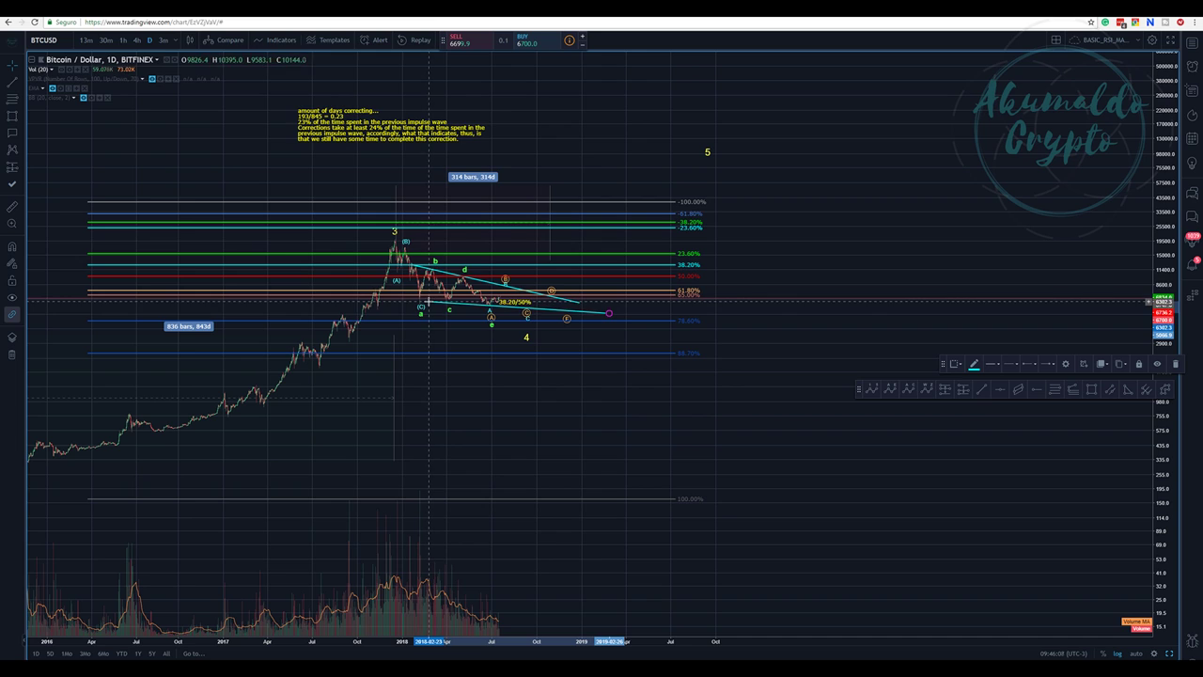
left_click_drag(425, 299, 413, 301)
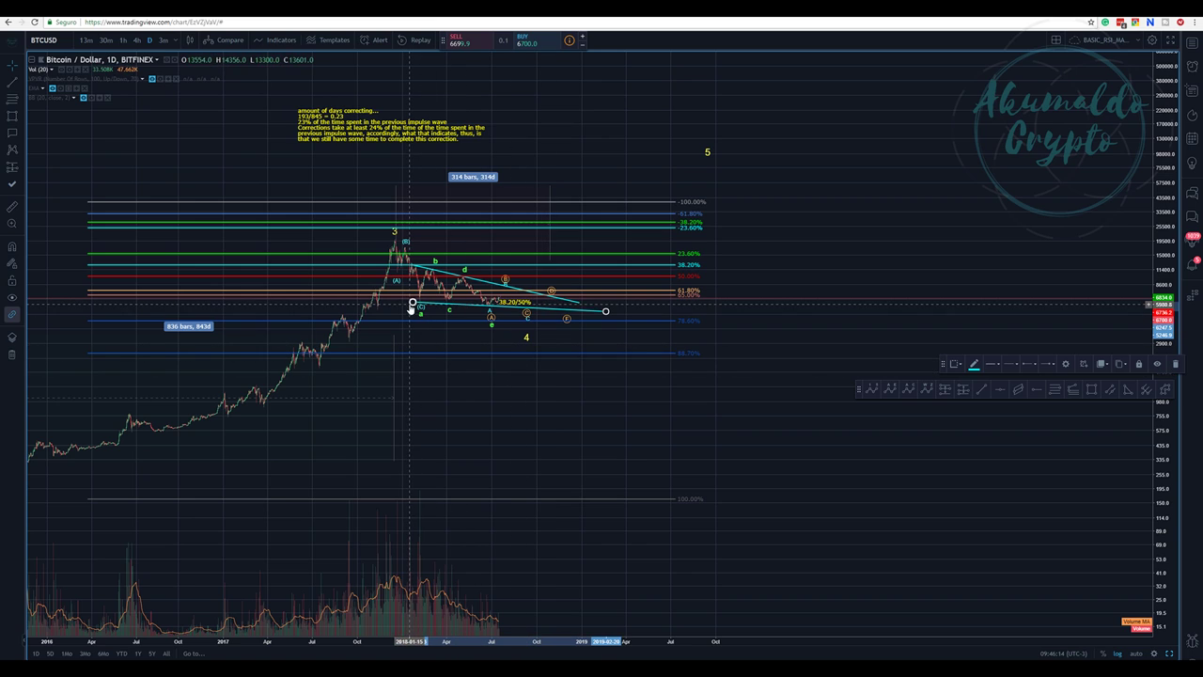
left_click_drag(414, 305, 414, 297)
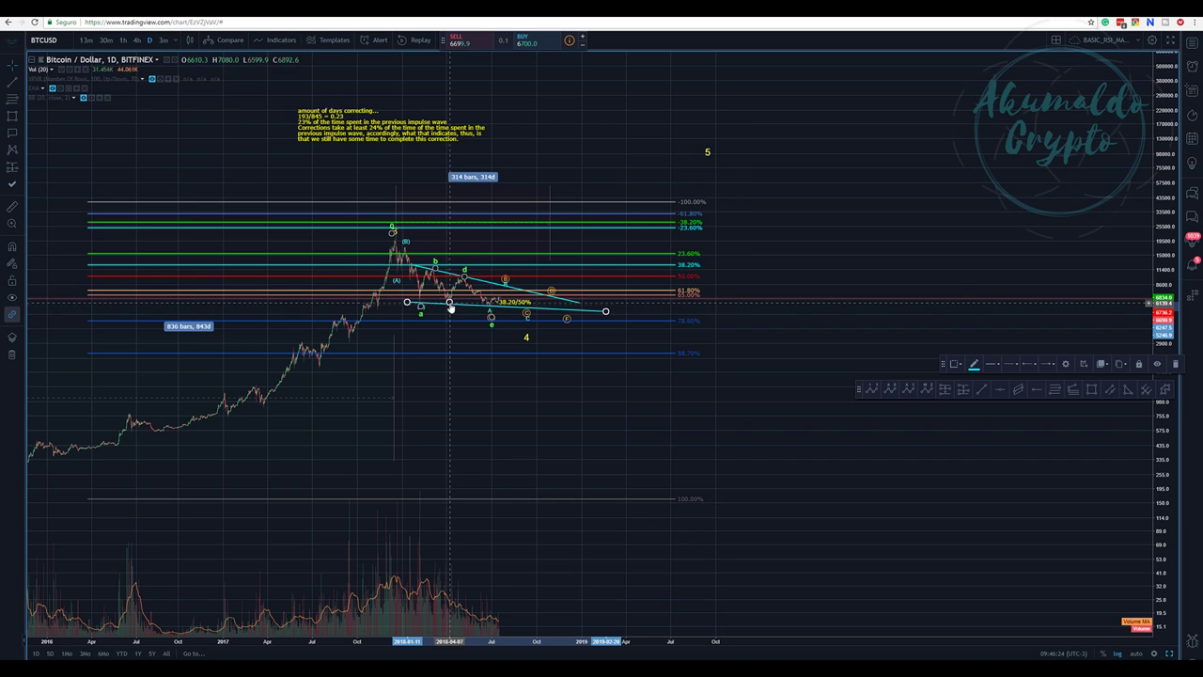
left_click_drag(407, 302, 419, 298)
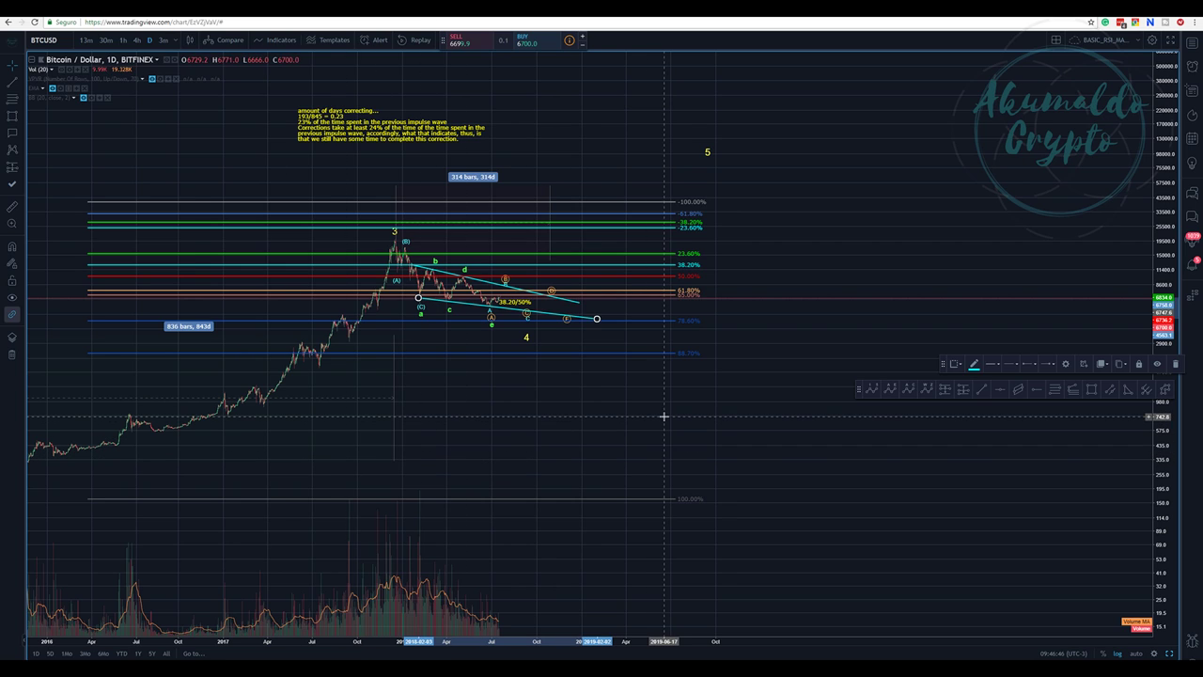
Shift the correction-time note later and higher, nudge the yellow 4, and resize the date range from the wave 3 top to 257 bars
left_click(528, 331)
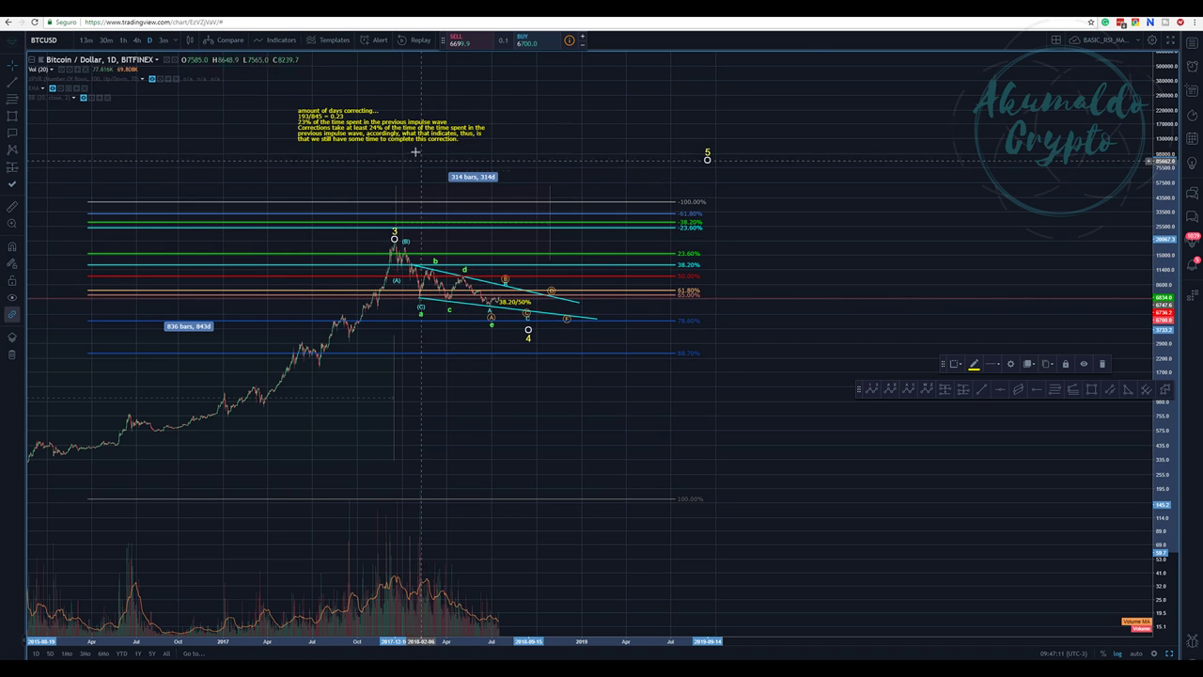
left_click_drag(416, 139, 488, 140)
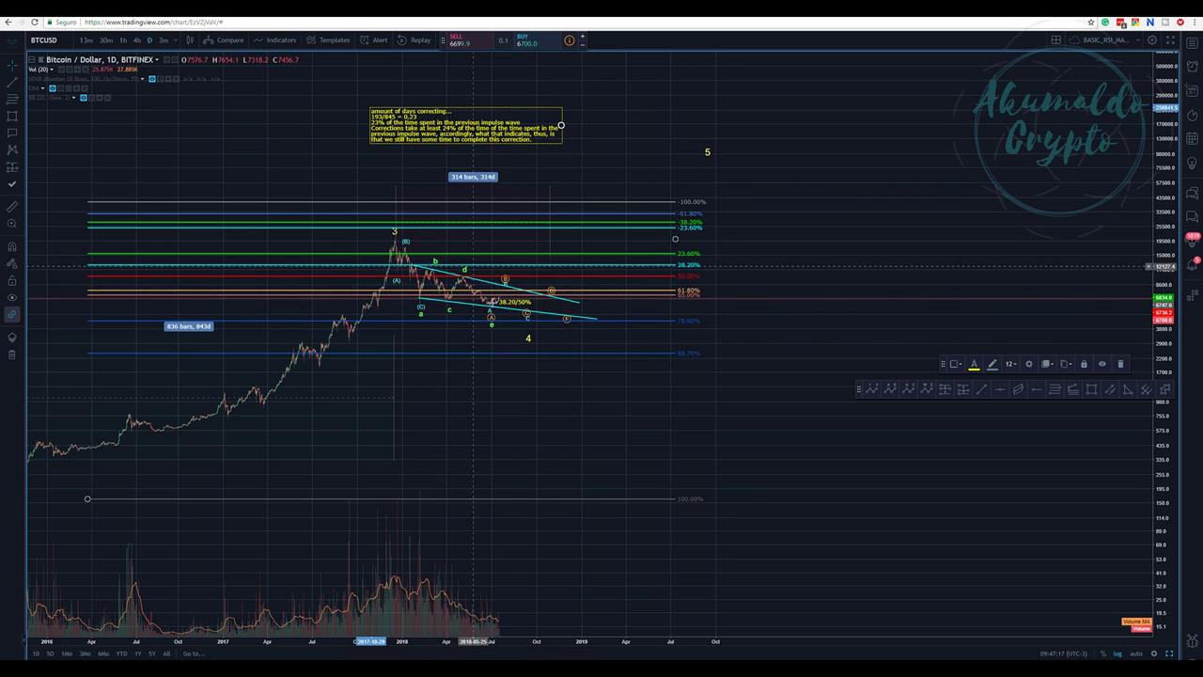
left_click_drag(551, 194, 498, 172)
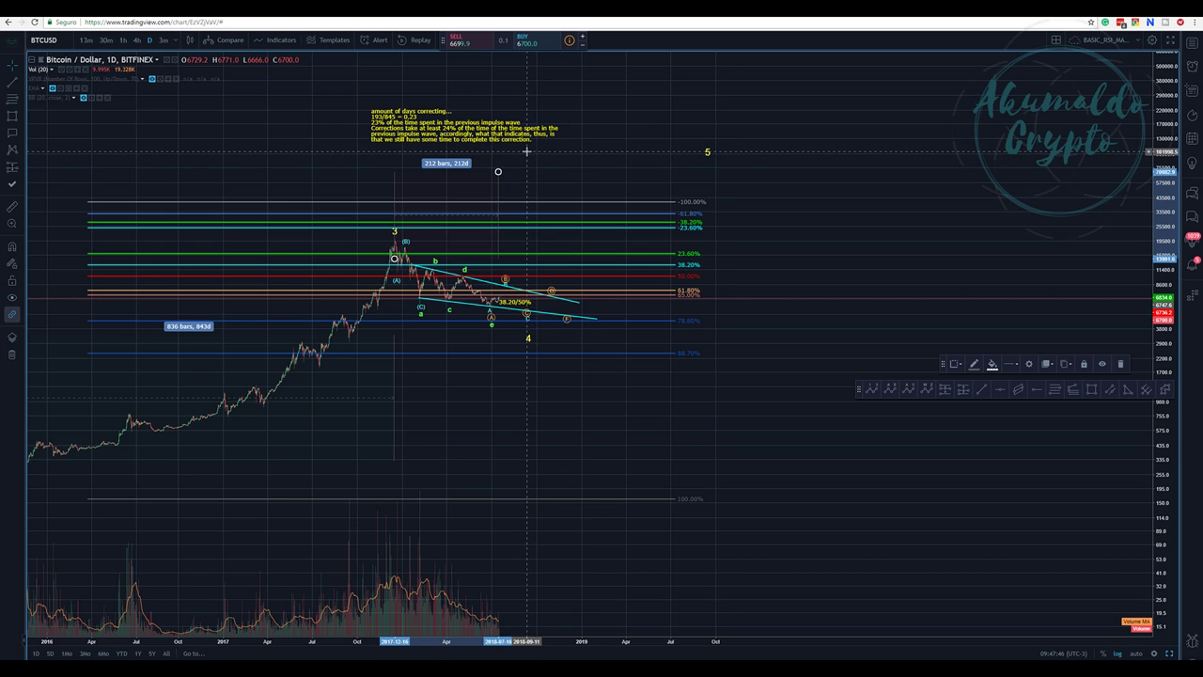
left_click_drag(500, 128, 527, 115)
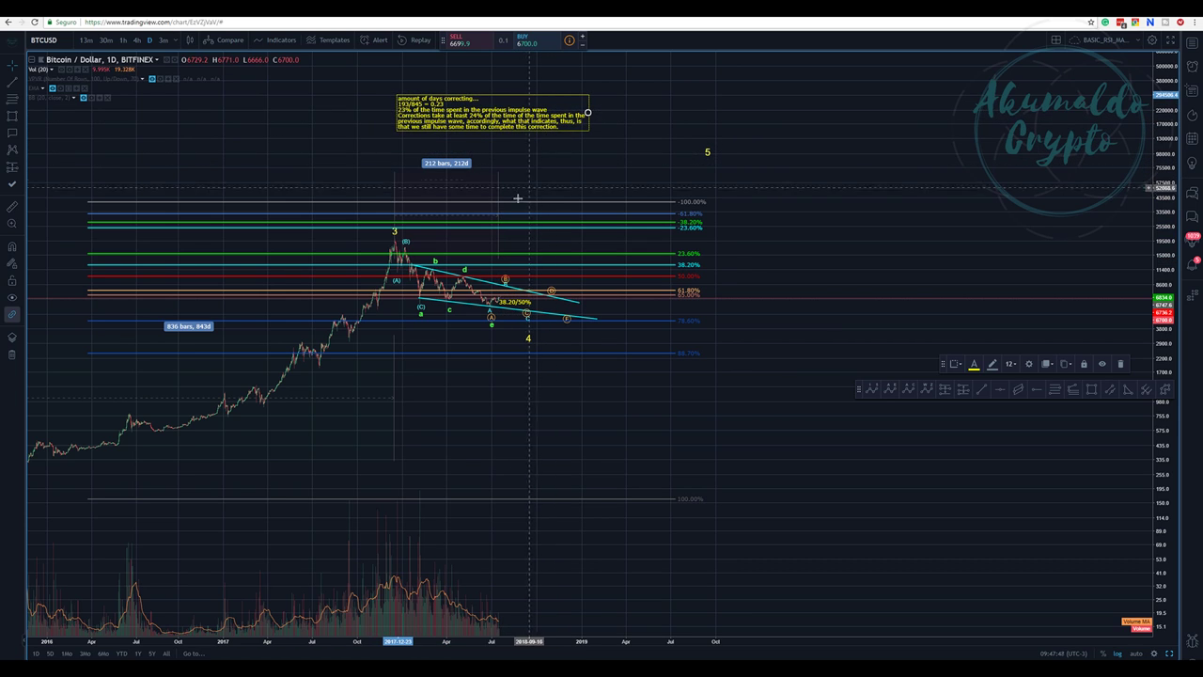
mouse_move(498, 197)
left_mouse_down()
mouse_move(505, 169)
mouse_move(522, 166)
left_mouse_up()
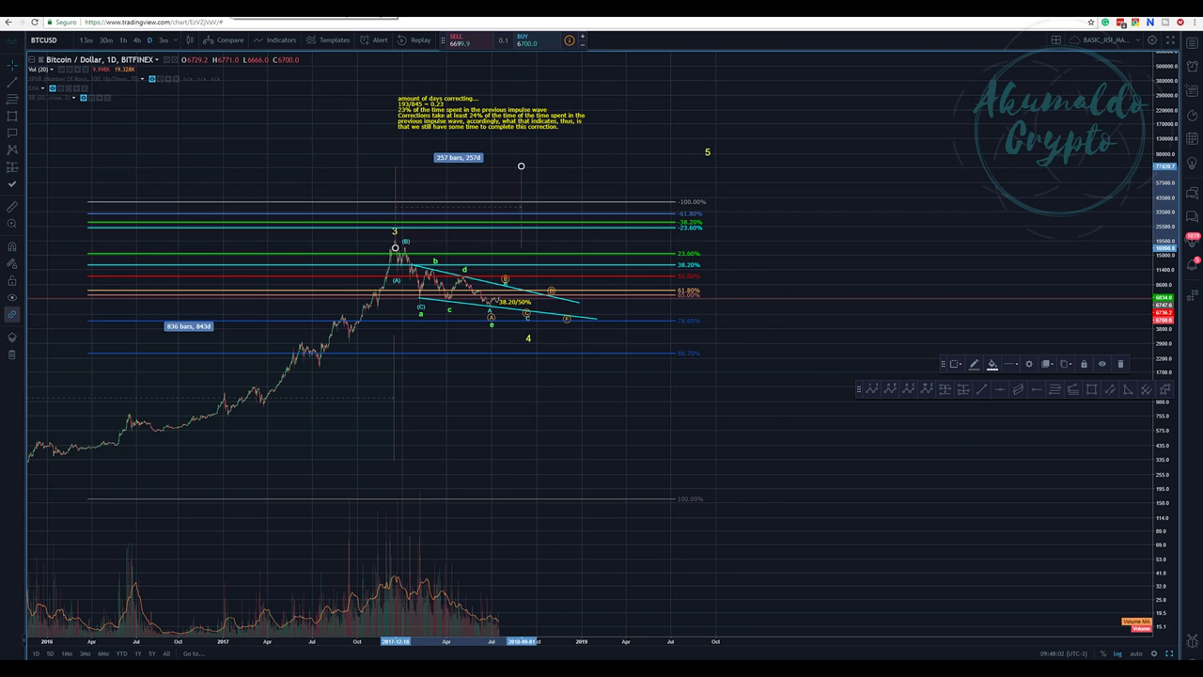
Delete the "38.20/50%" text near the latest candles
left_click(551, 81)
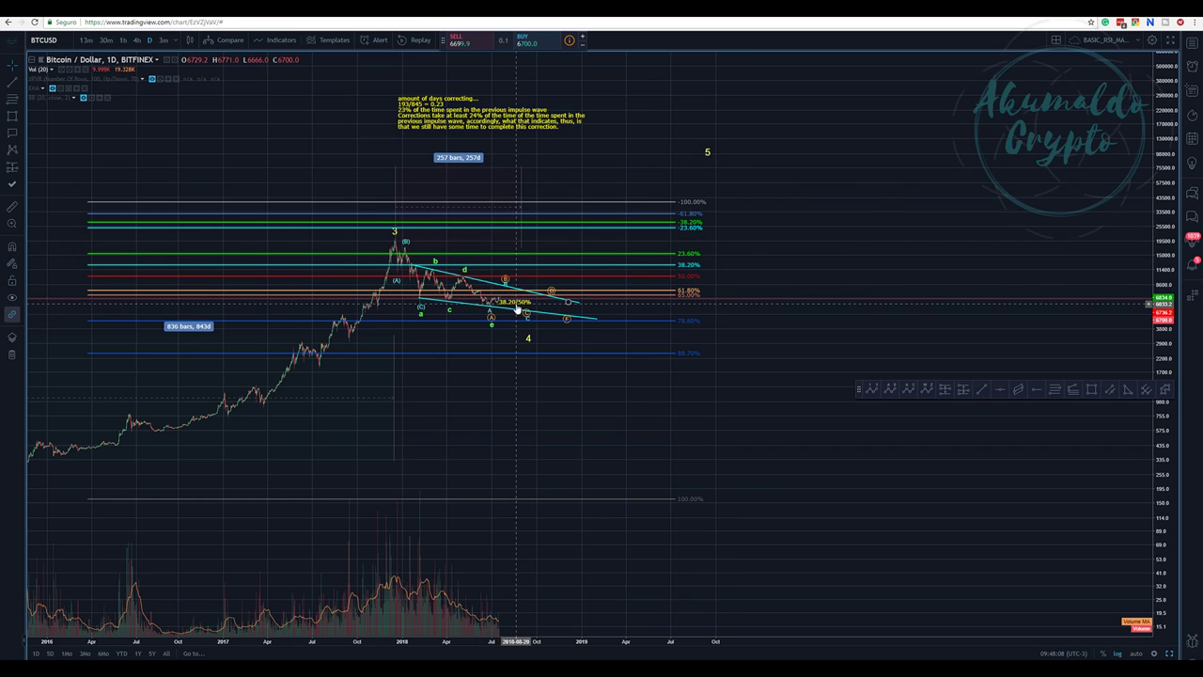
left_click_drag(516, 308, 845, 271)
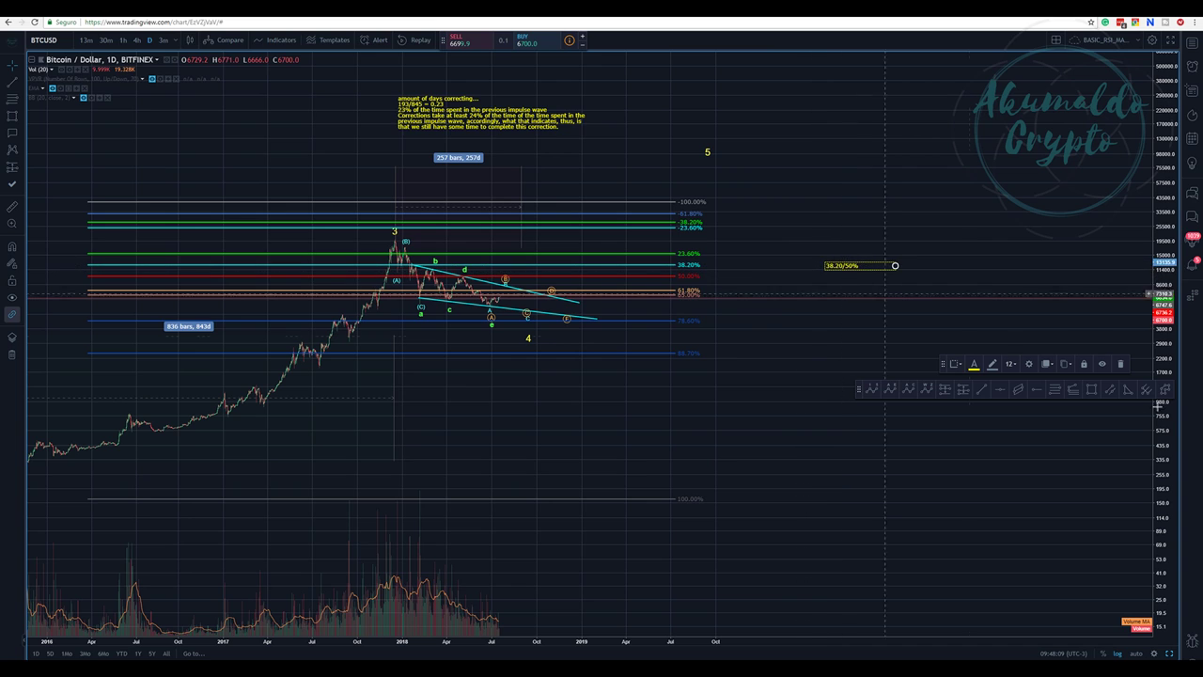
left_click(1120, 364)
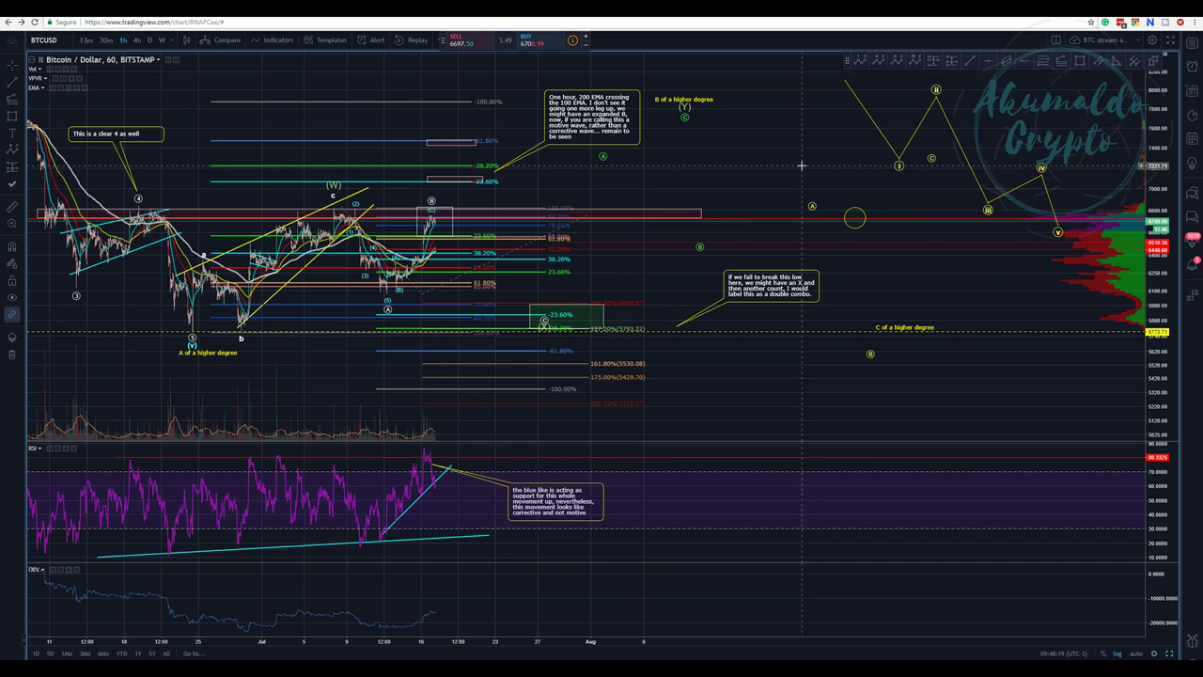
Review the weekly triangle and the hourly count, and bring up the daily Bitfinex chart at full size to examine the head-and-shoulders neckline
scroll(801, 166, "down", 1)
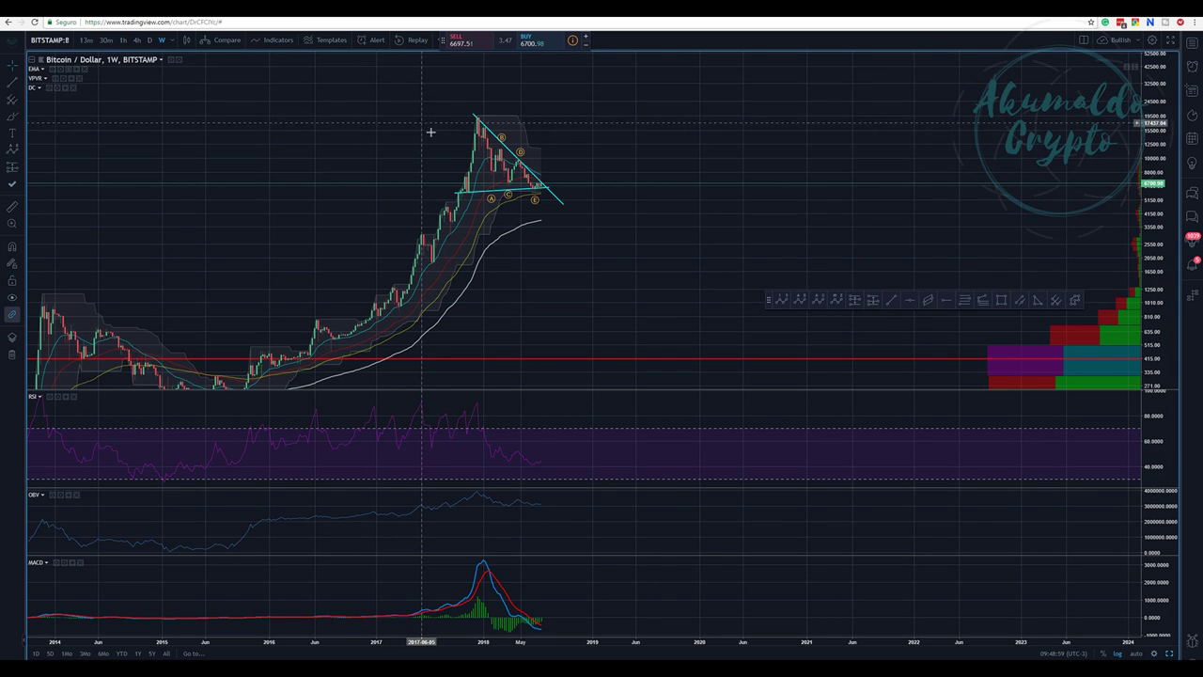
left_click_drag(681, 174, 551, 145)
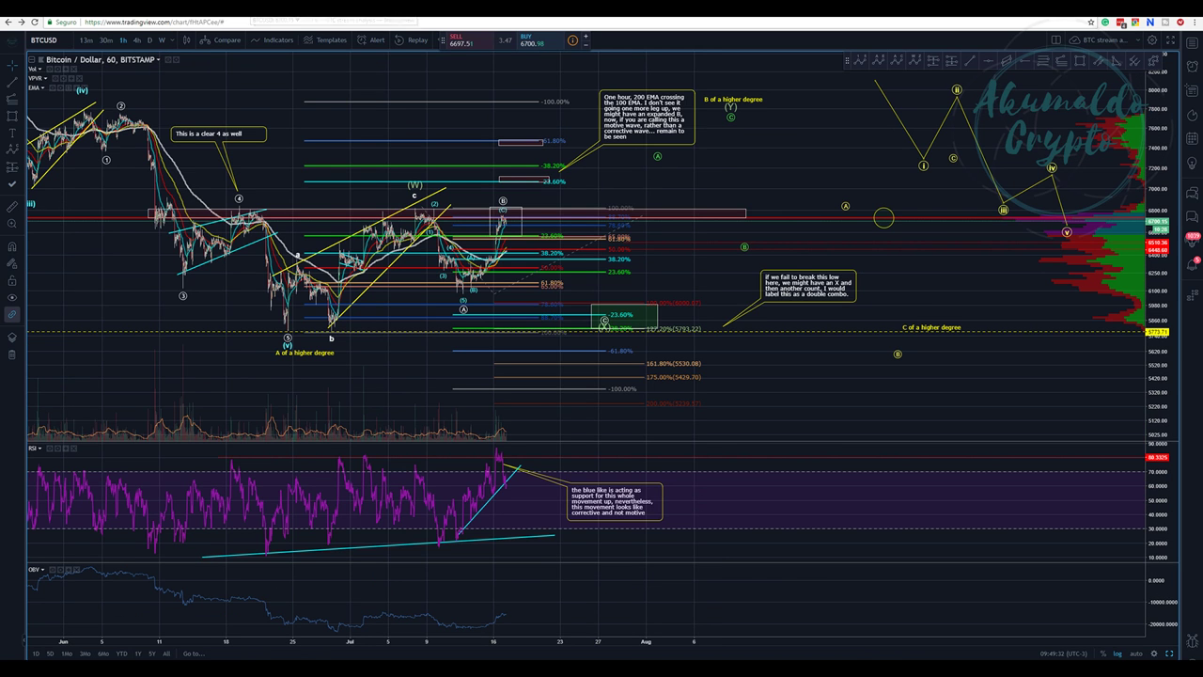
left_click(1172, 655)
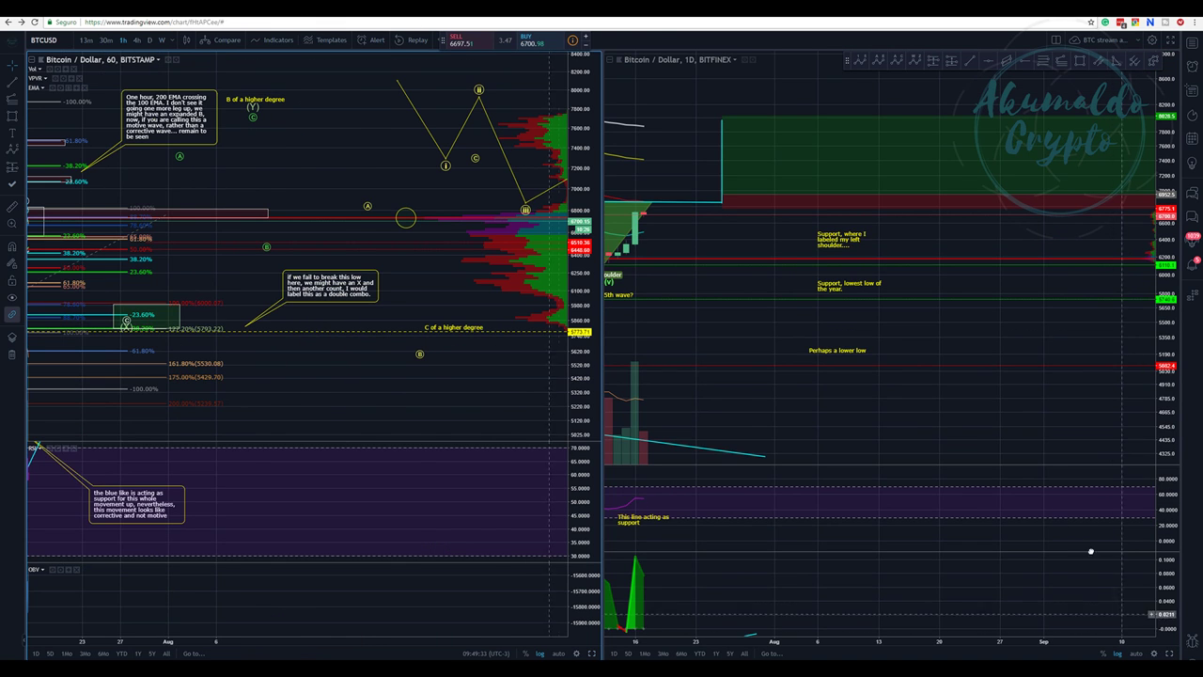
left_click_drag(356, 155, 537, 153)
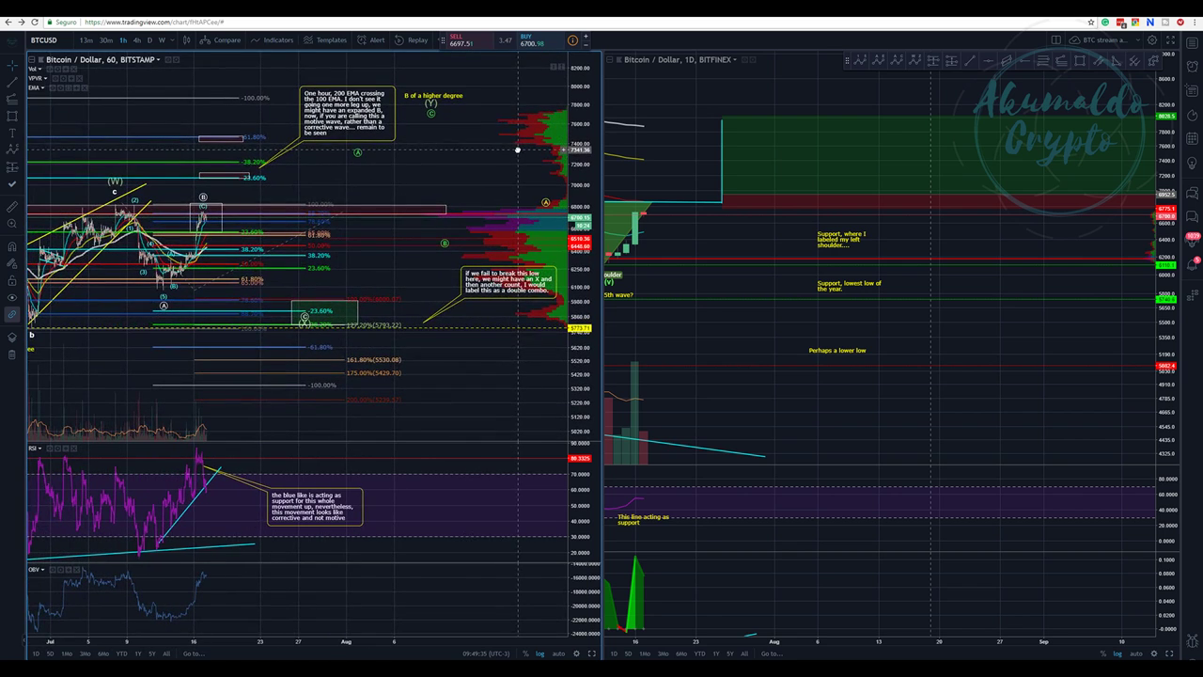
left_click(1171, 654)
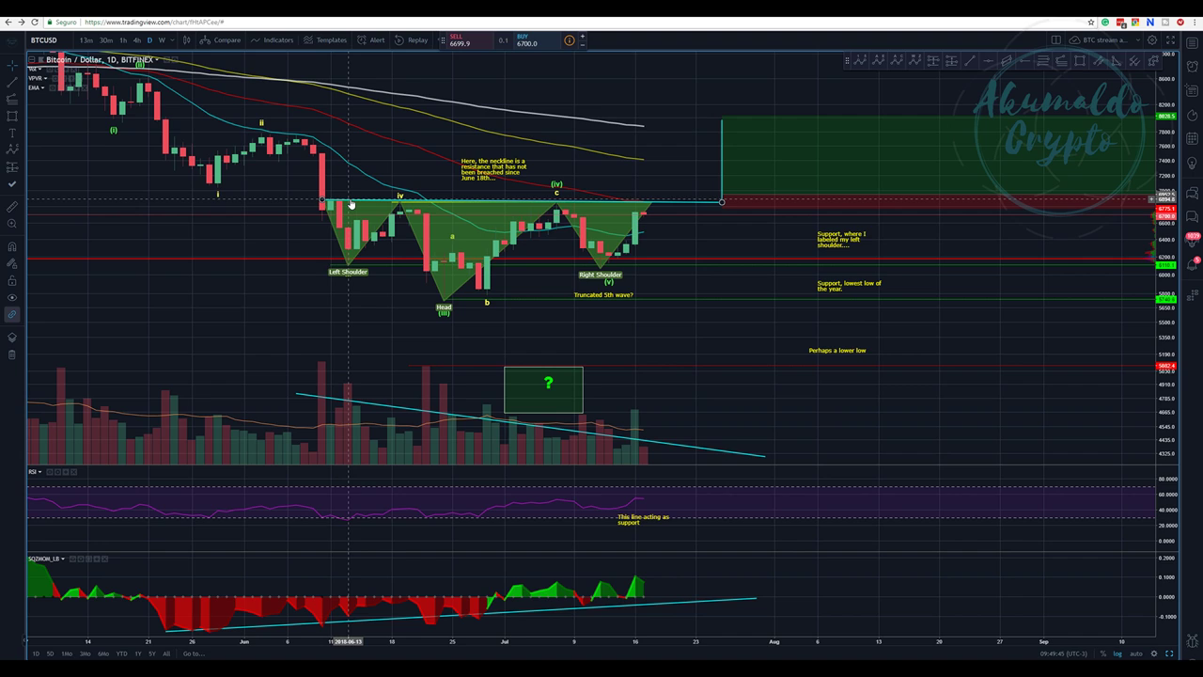
left_click(322, 201)
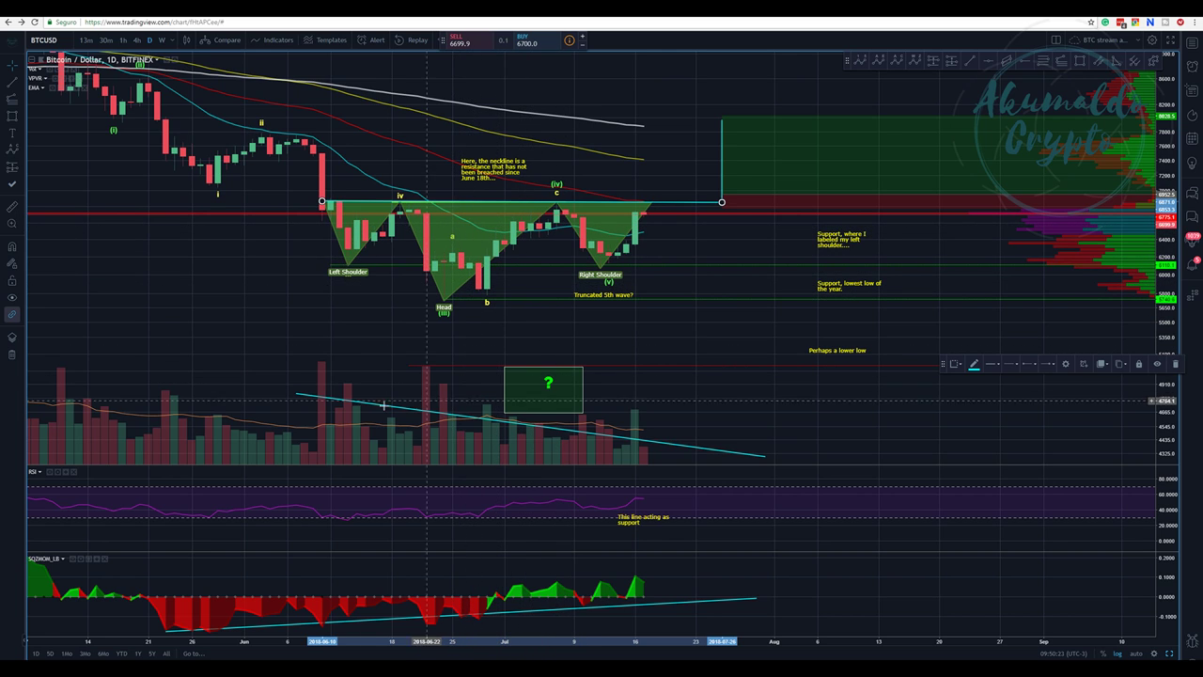
Raise both ends of the descending cyan trendline over the volume bars so it follows the tops of the volume peaks
left_click_drag(299, 393, 304, 368)
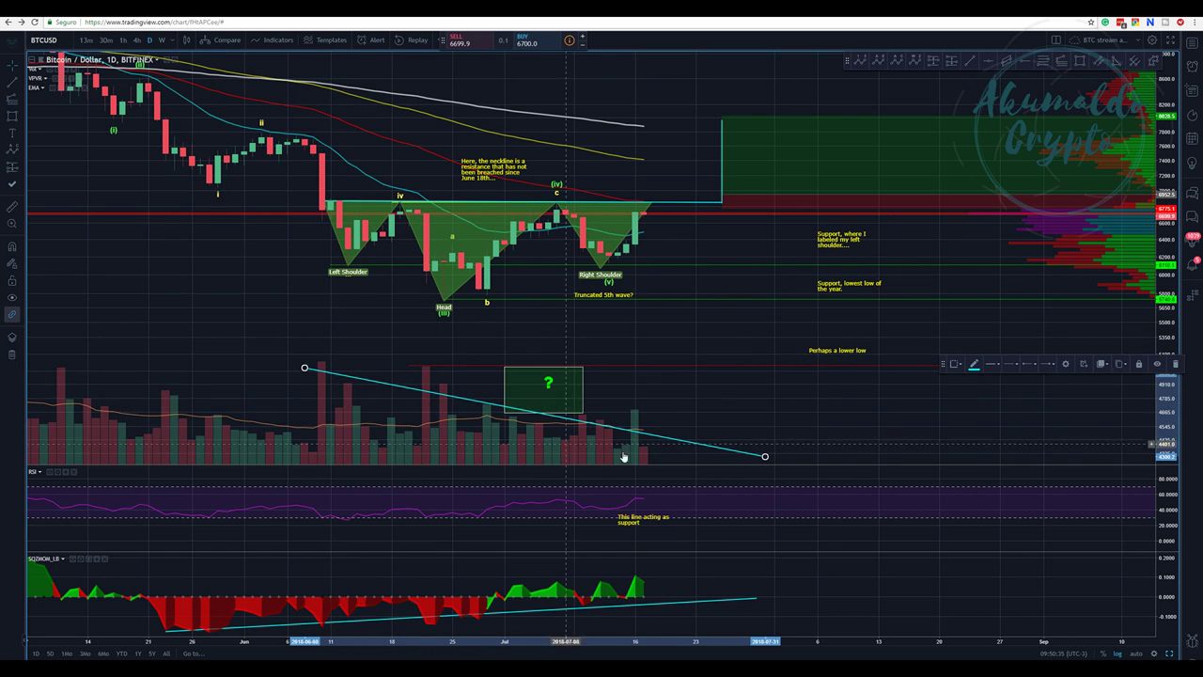
left_click_drag(765, 456, 791, 436)
left_click_drag(472, 556, 592, 568)
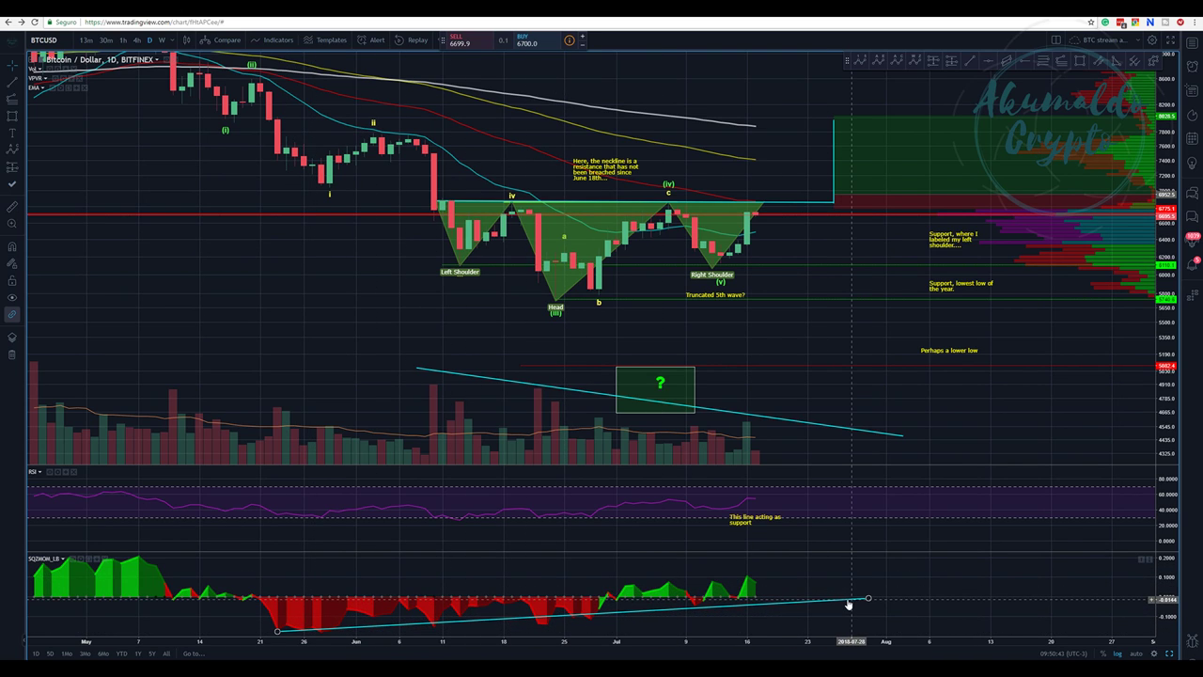
left_click(723, 416)
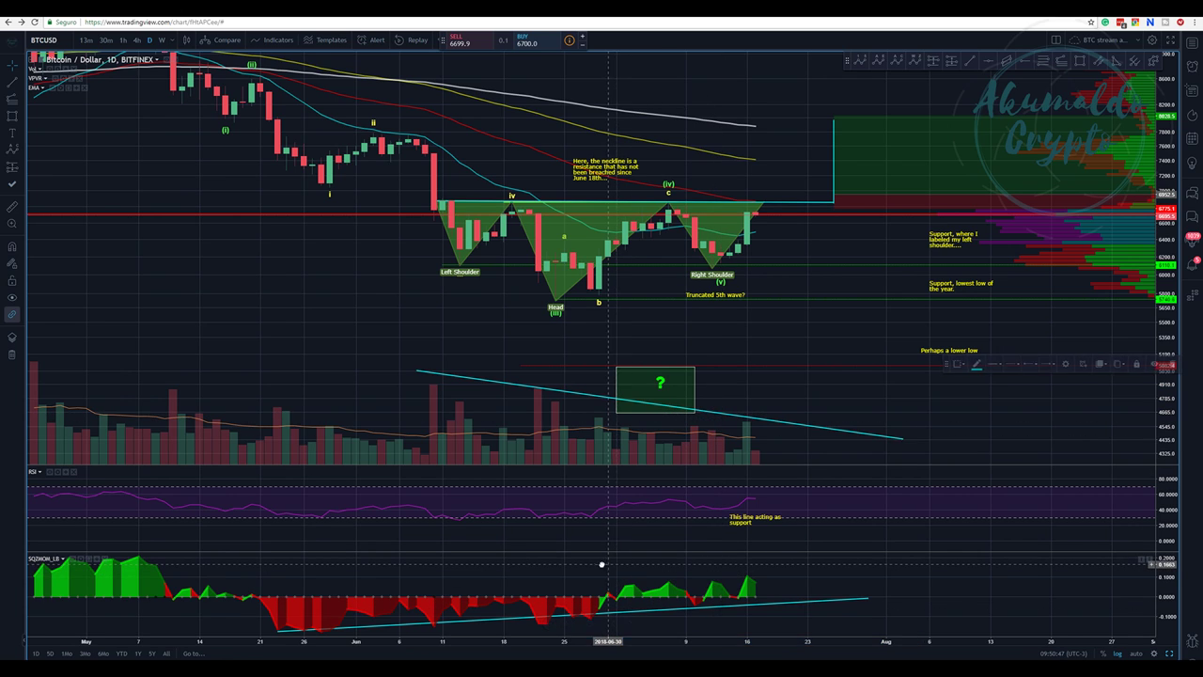
left_click_drag(604, 564, 564, 566)
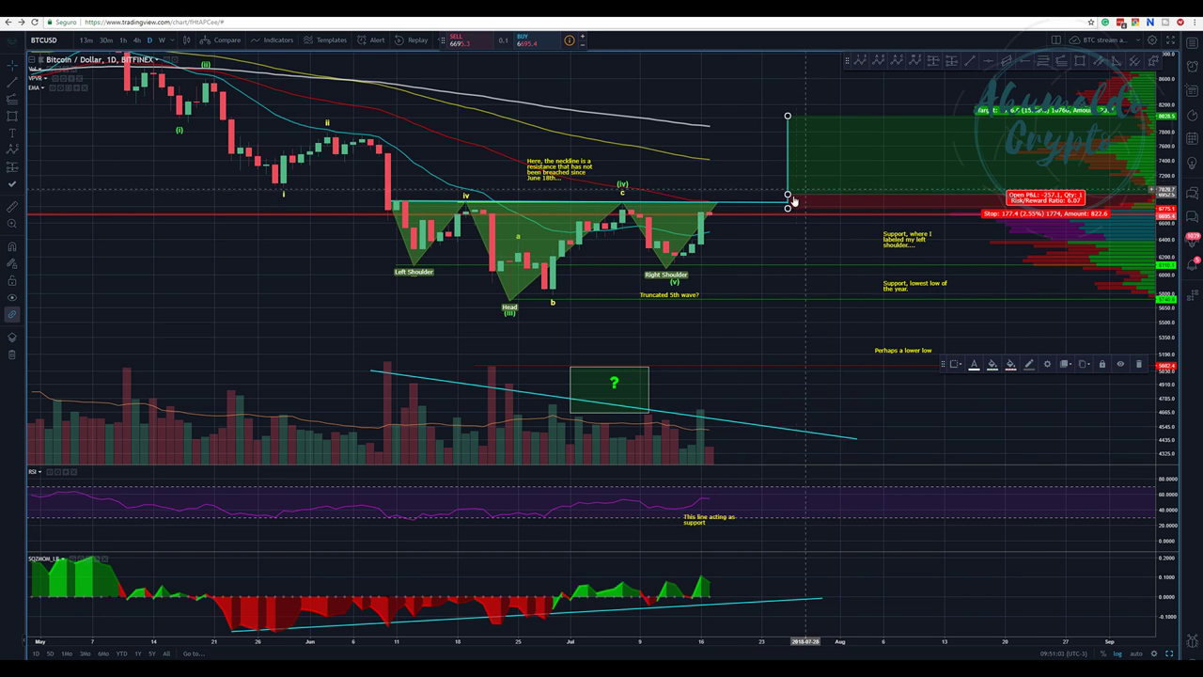
Shift the long position at the neckline's end to an entry of about 6937 and a target of about 8013
left_click_drag(715, 233, 664, 212)
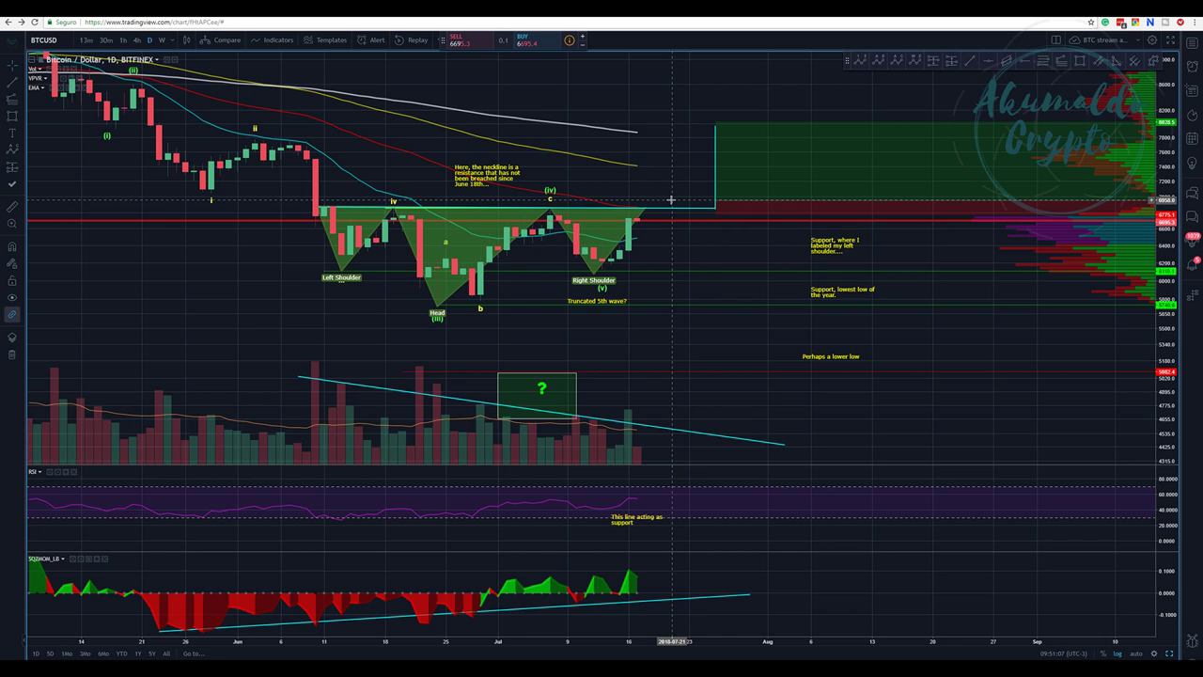
left_click(715, 205)
left_click(726, 204)
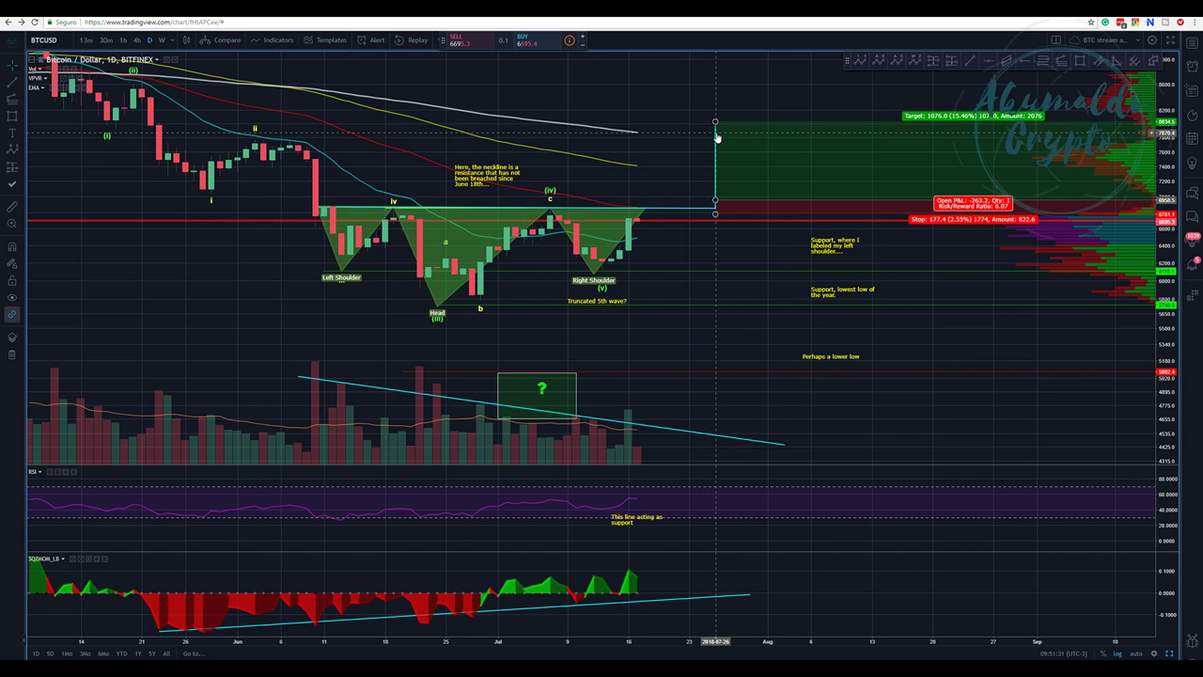
mouse_move(716, 137)
left_mouse_down()
mouse_move(689, 152)
mouse_move(711, 131)
left_mouse_up()
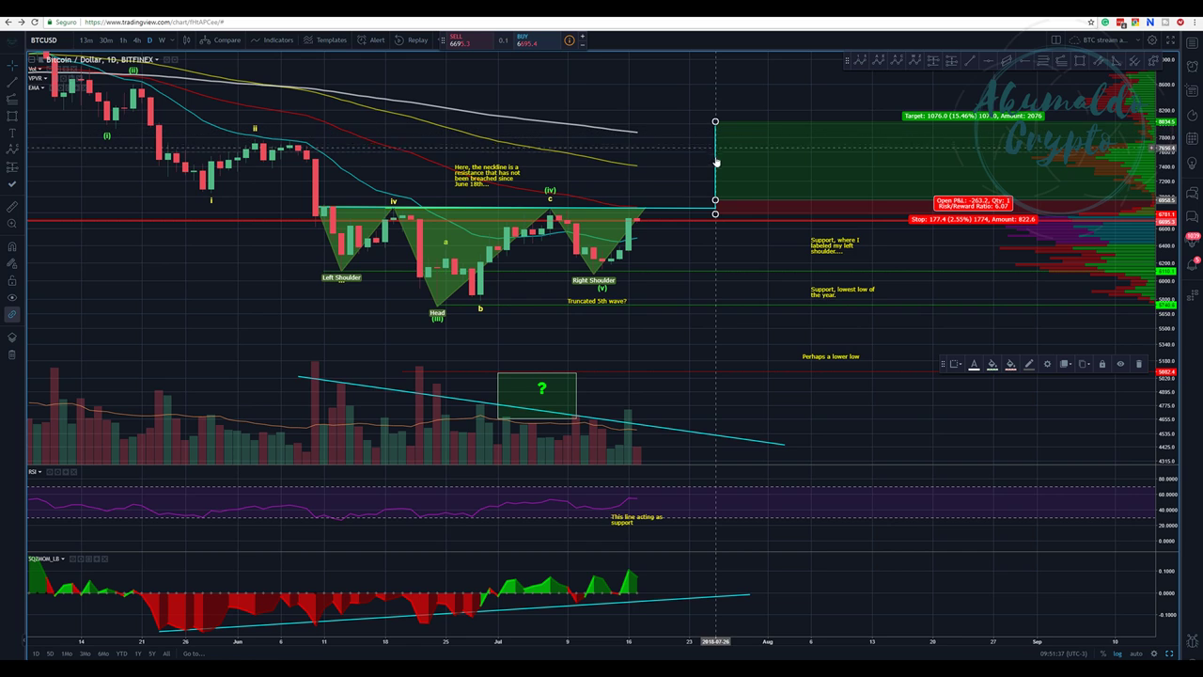
mouse_move(715, 181)
left_mouse_down()
mouse_move(712, 160)
mouse_move(723, 162)
left_mouse_up()
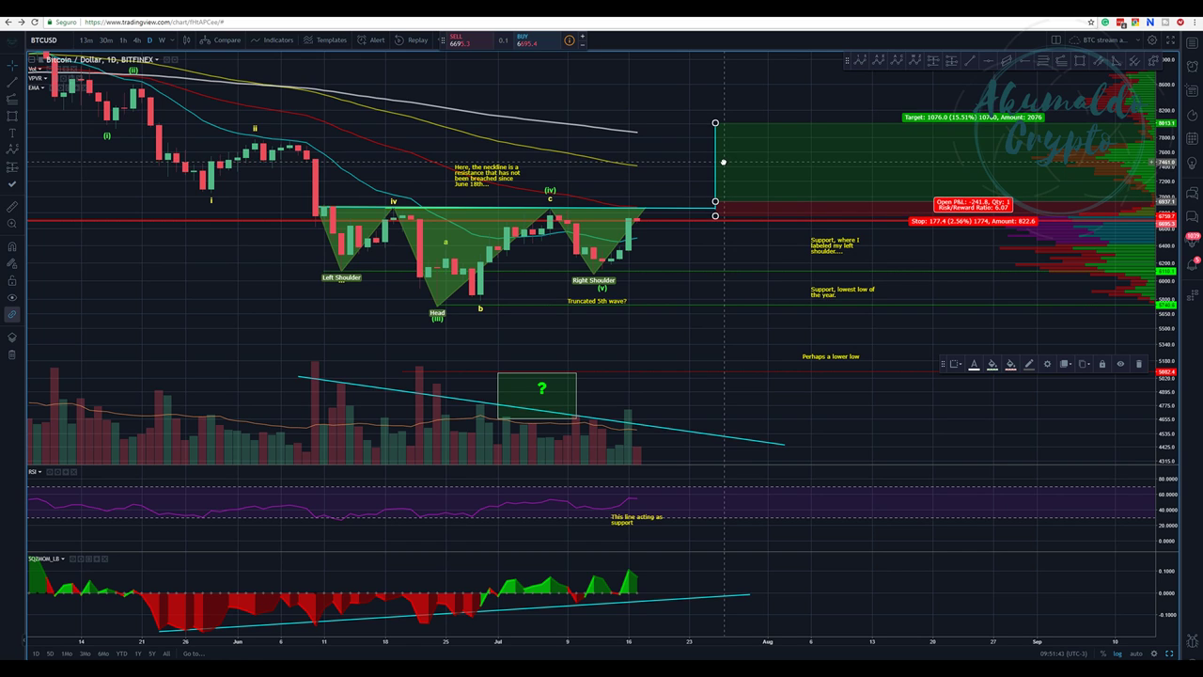
left_click(700, 165)
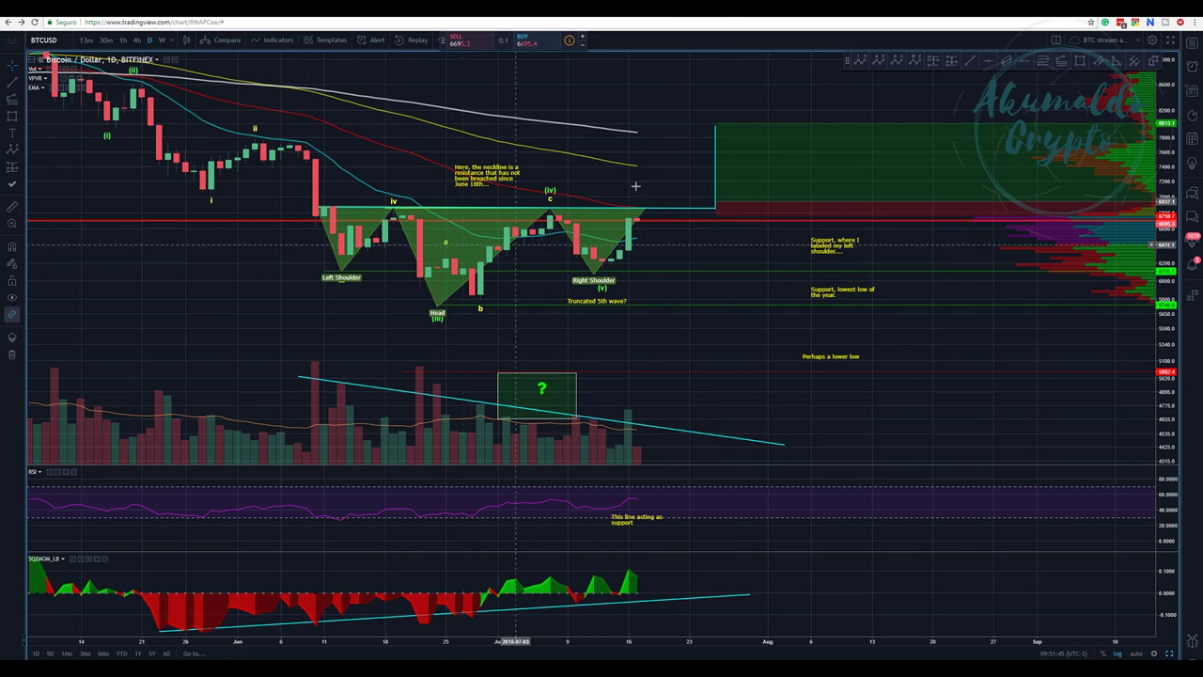
Compare the target height with the head's depth by placing the vertical line over the head, and return it with the long position to the neckline's end
left_click(716, 130)
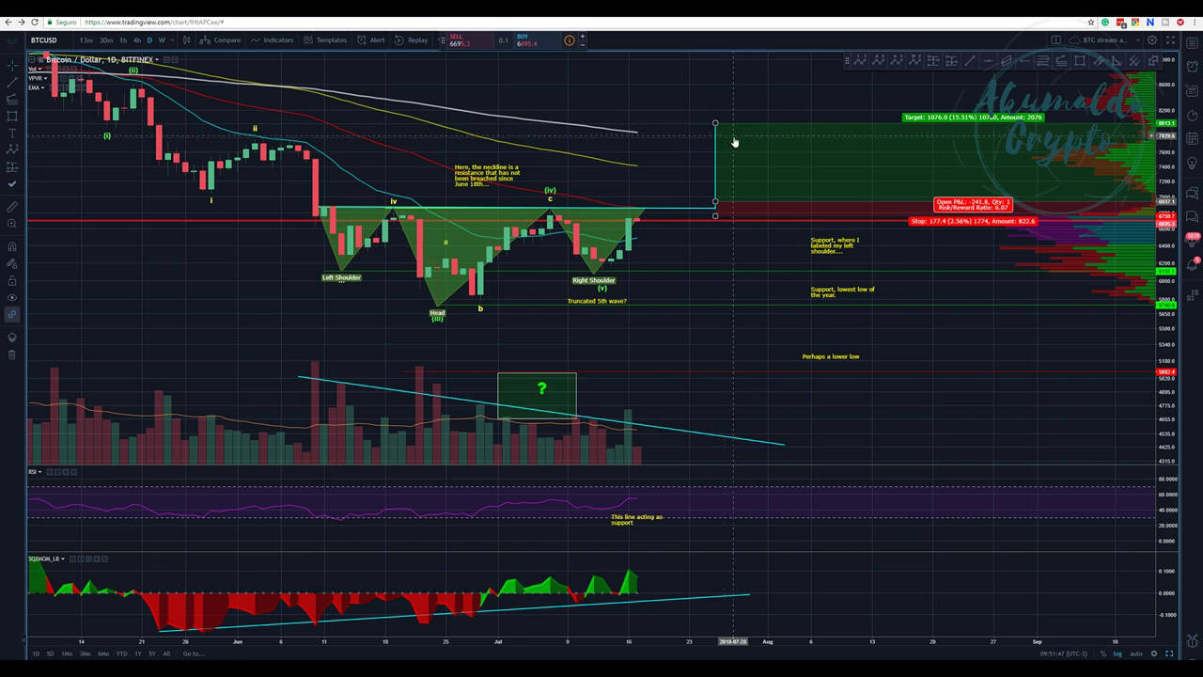
left_click_drag(715, 132, 733, 141)
mouse_move(481, 282)
left_mouse_down()
mouse_move(480, 186)
mouse_move(429, 234)
mouse_move(439, 227)
left_mouse_up()
key("Escape")
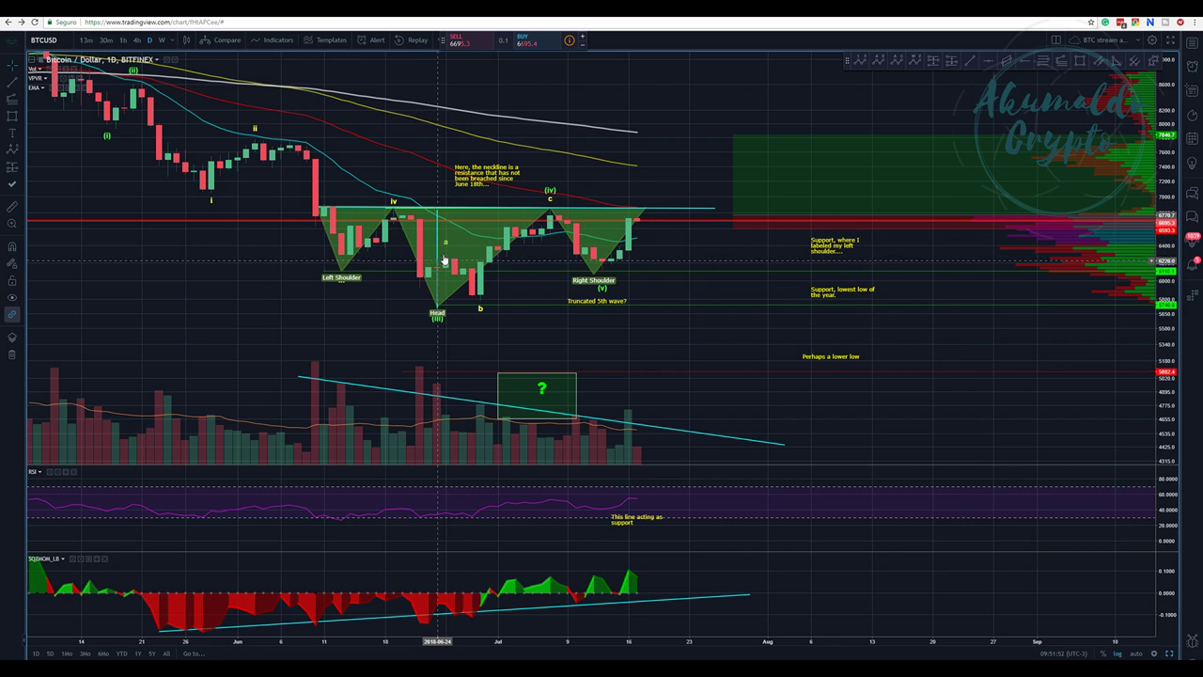
left_click(438, 229)
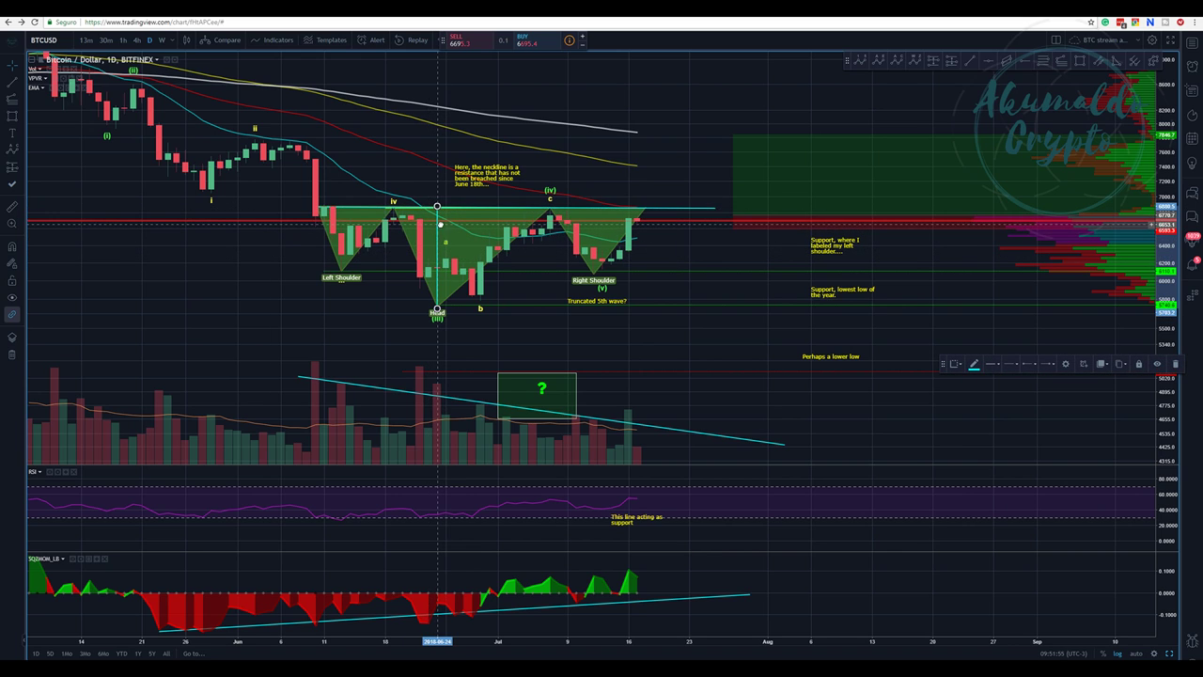
left_click_drag(438, 226, 738, 140)
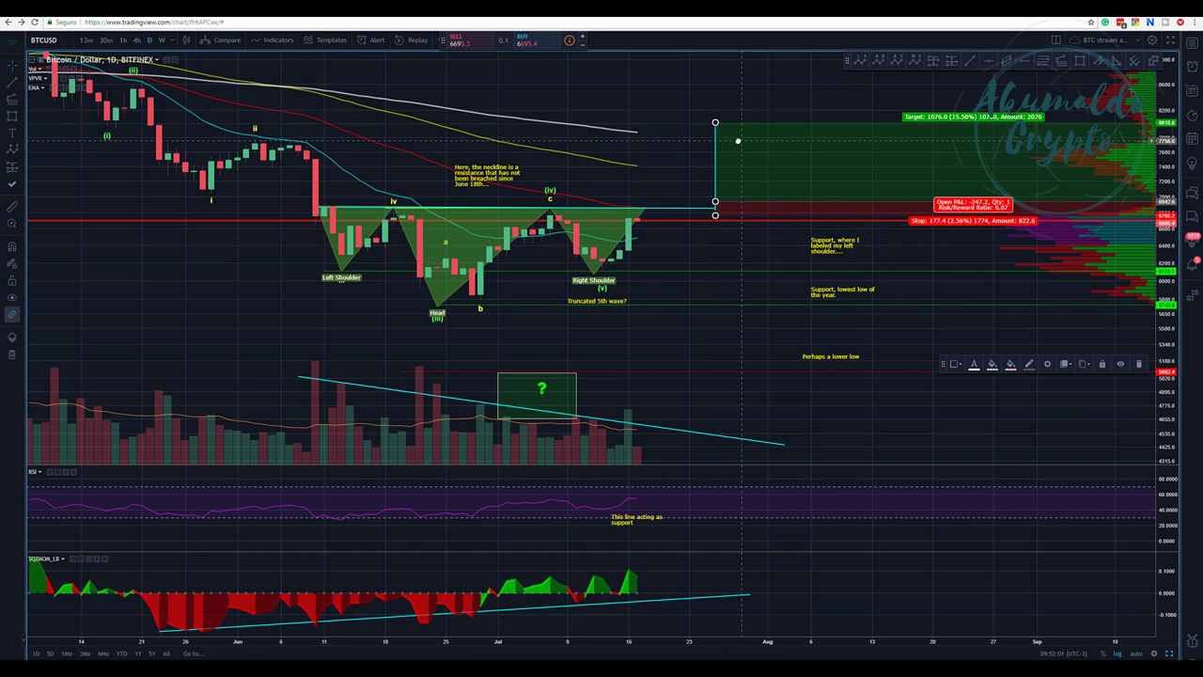
left_click(700, 254)
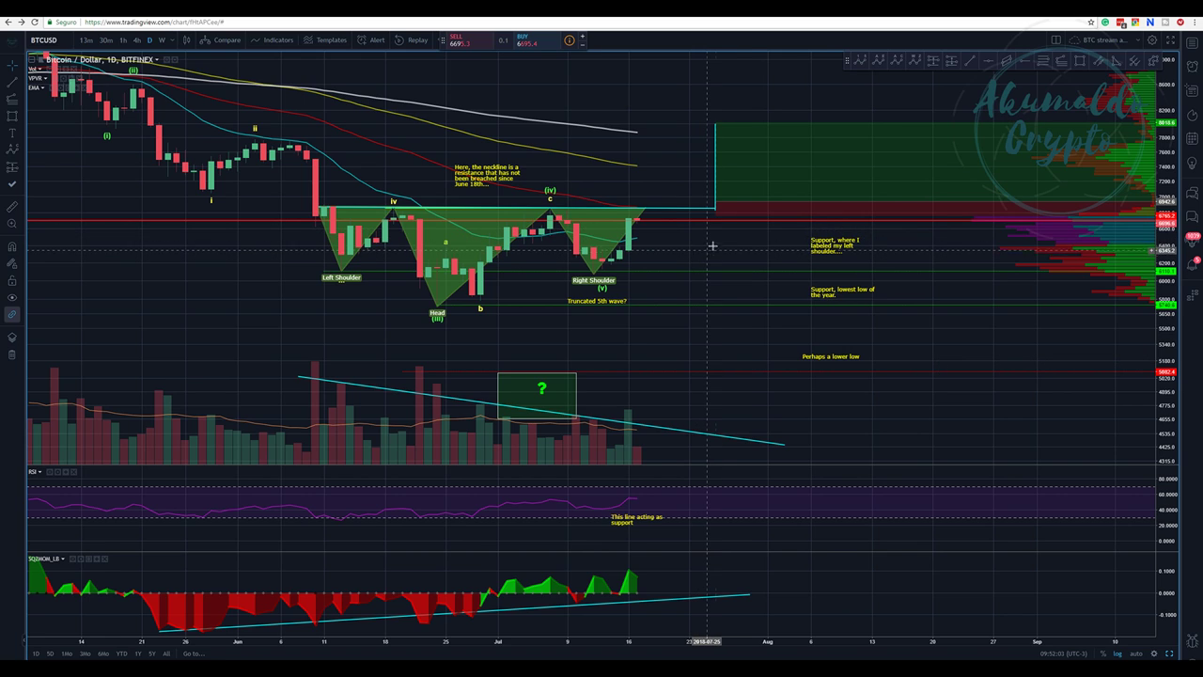
Raise the long position at the neckline's end to an entry of about 6982 and set its target to about 7993
left_click(745, 160)
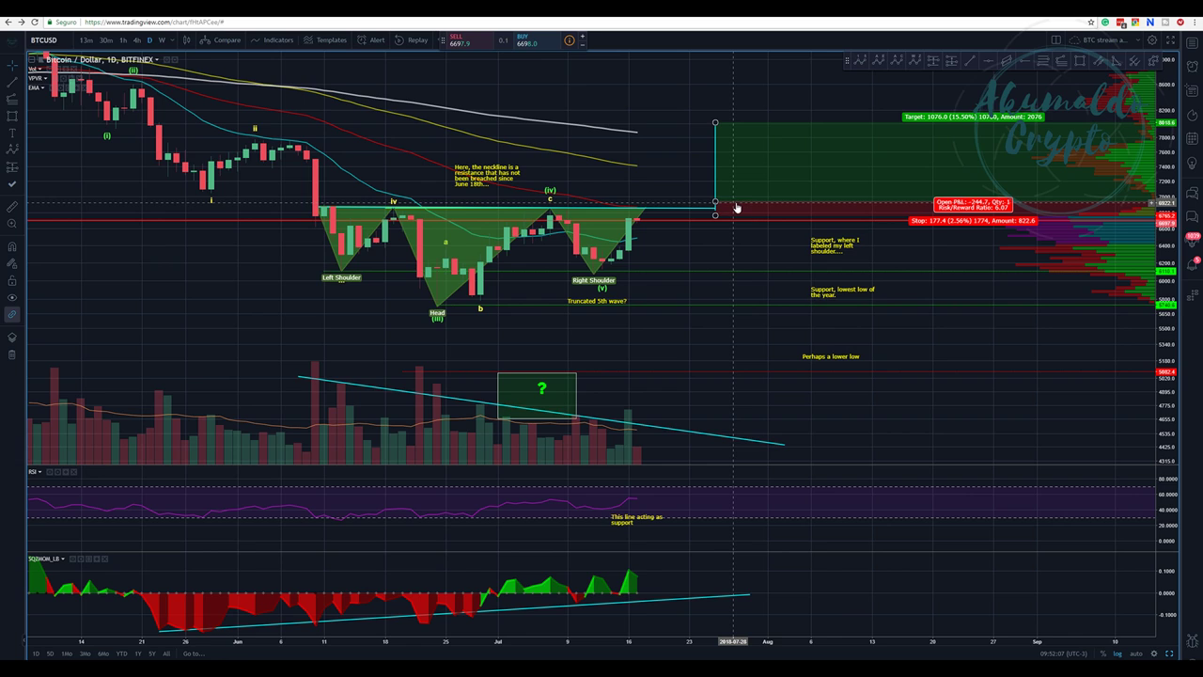
left_click_drag(733, 205, 732, 192)
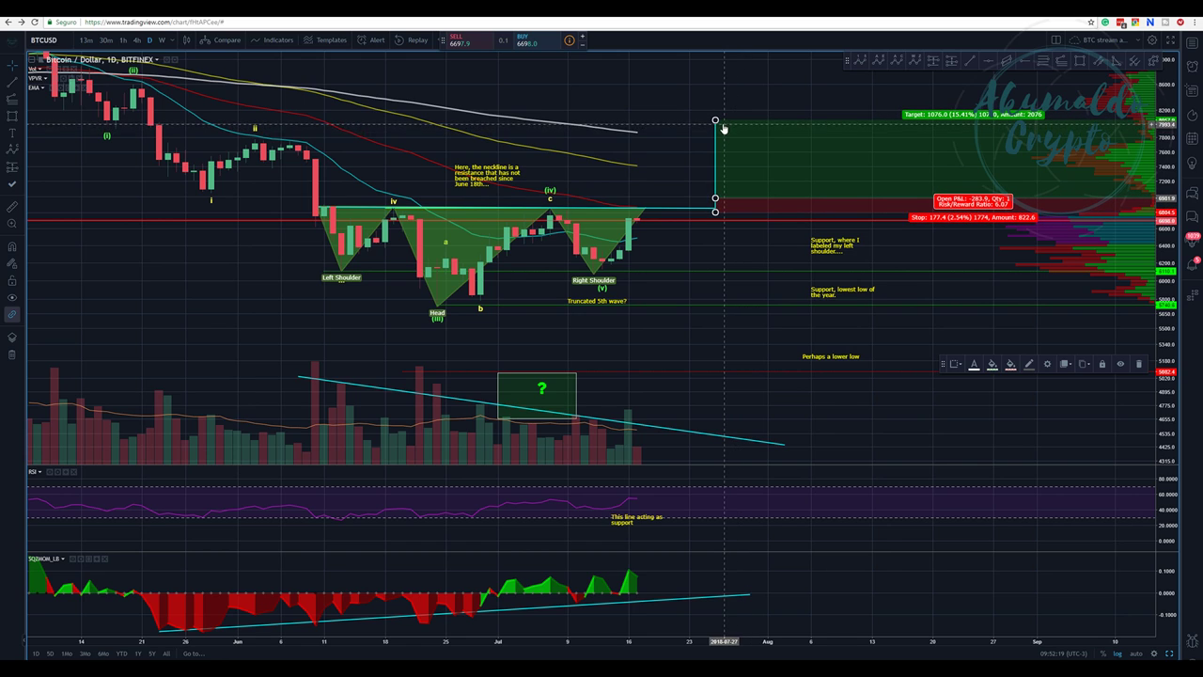
left_click_drag(718, 123, 717, 127)
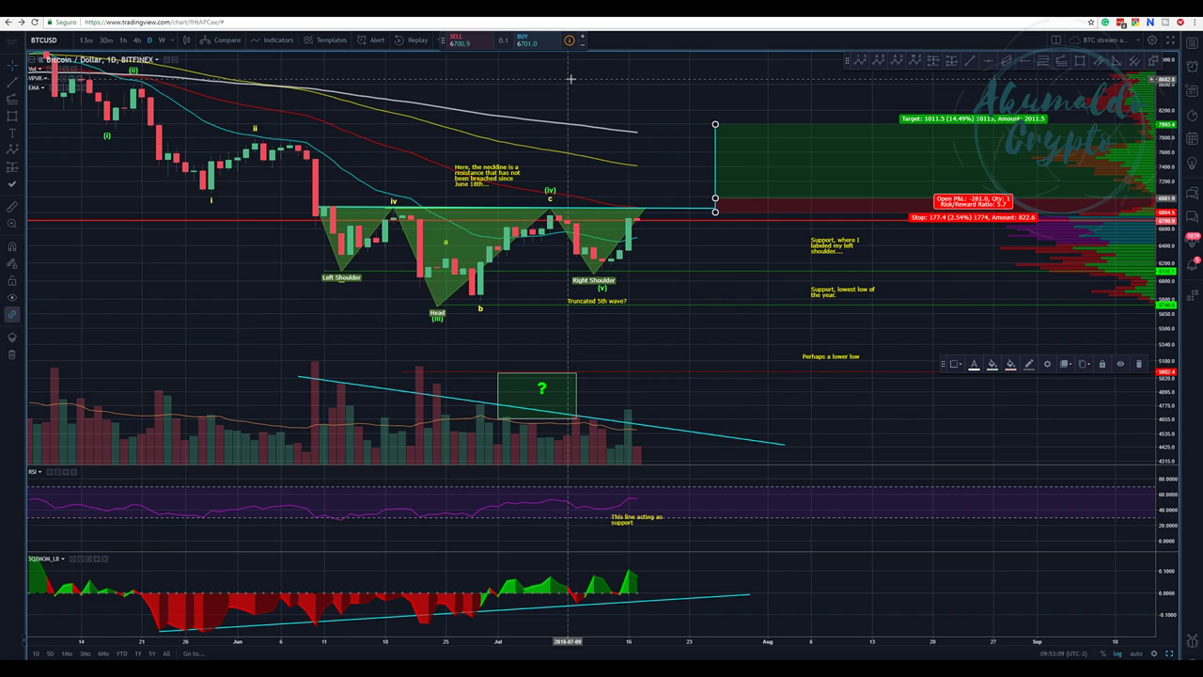
Examine the head-and-shoulders target area on the daily chart and compare it with the long-term daily count and the weekly triangle
left_click_drag(566, 83, 522, 133)
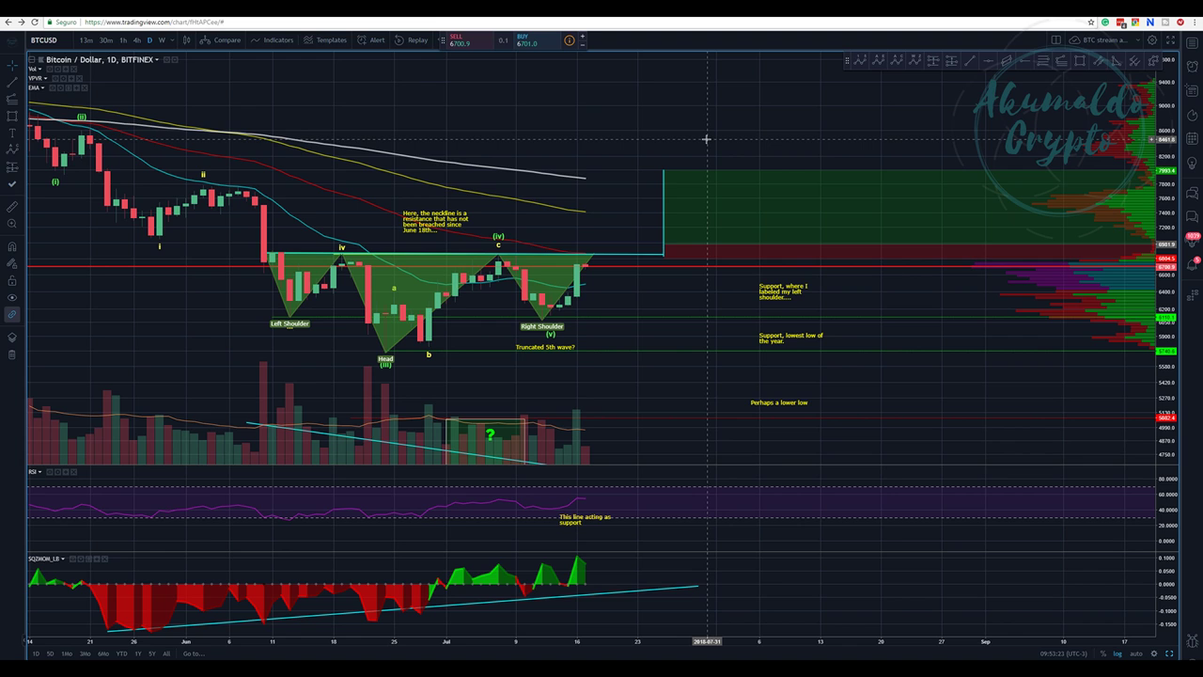
left_click_drag(602, 395, 593, 336)
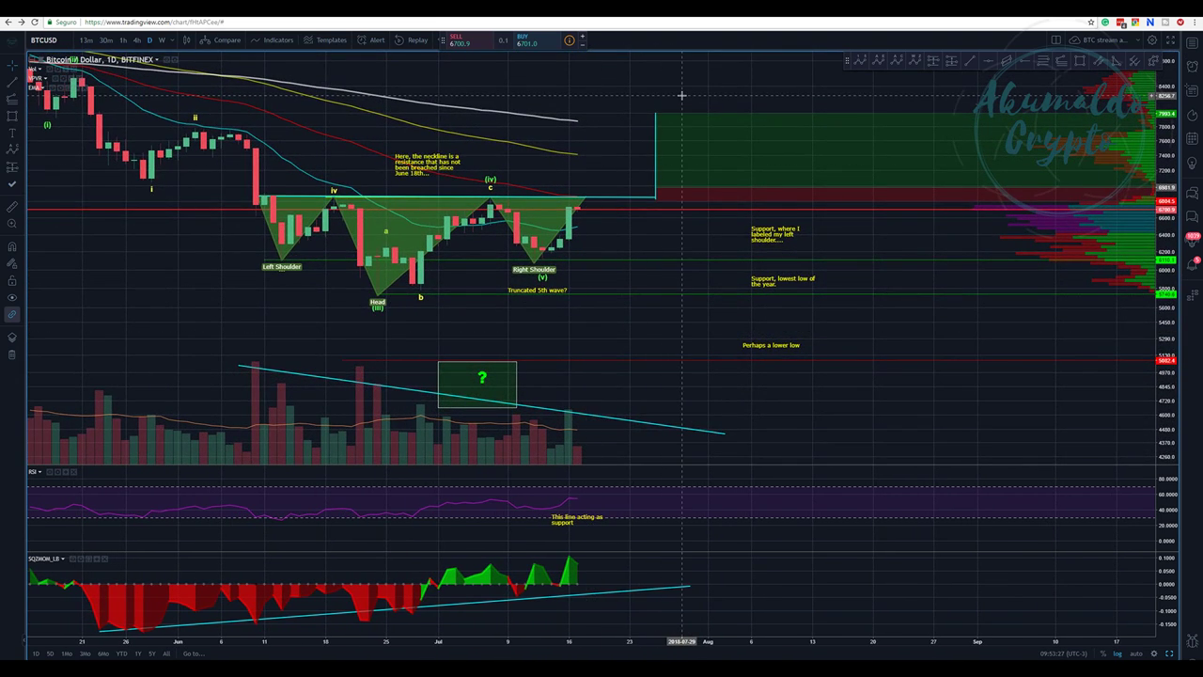
left_click_drag(661, 96, 650, 104)
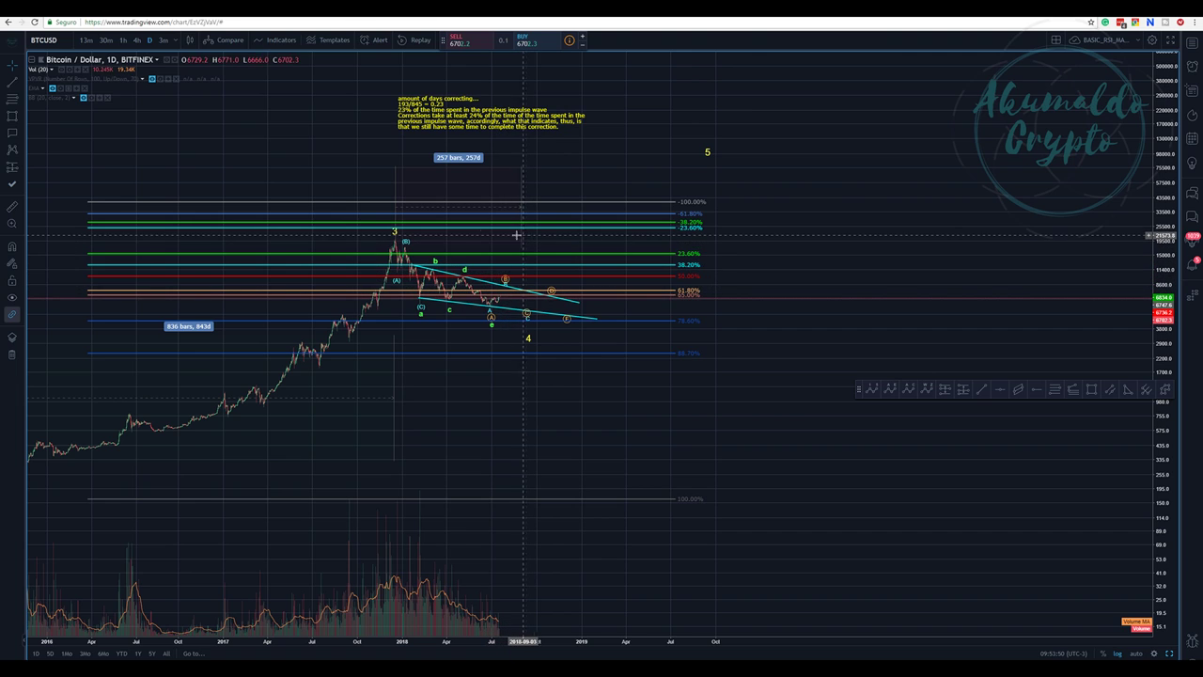
key("ctrl+Tab")
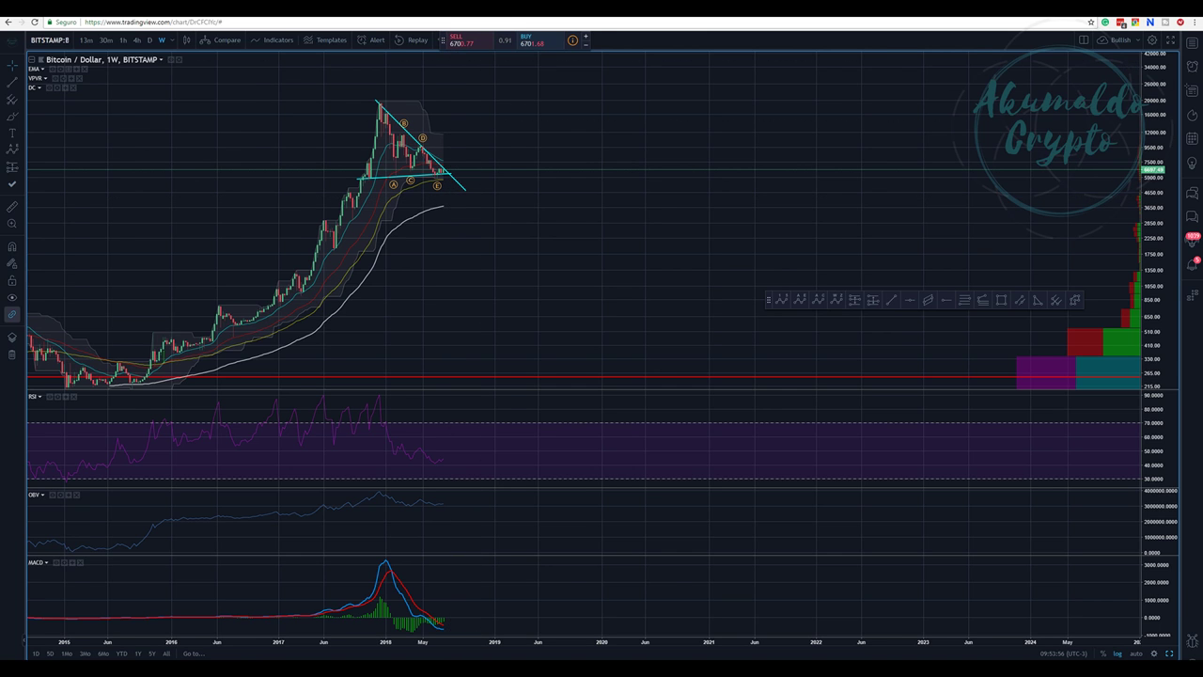
key("ctrl+Tab")
mouse_move(461, 115)
left_mouse_down()
mouse_move(437, 116)
mouse_move(449, 115)
left_mouse_up()
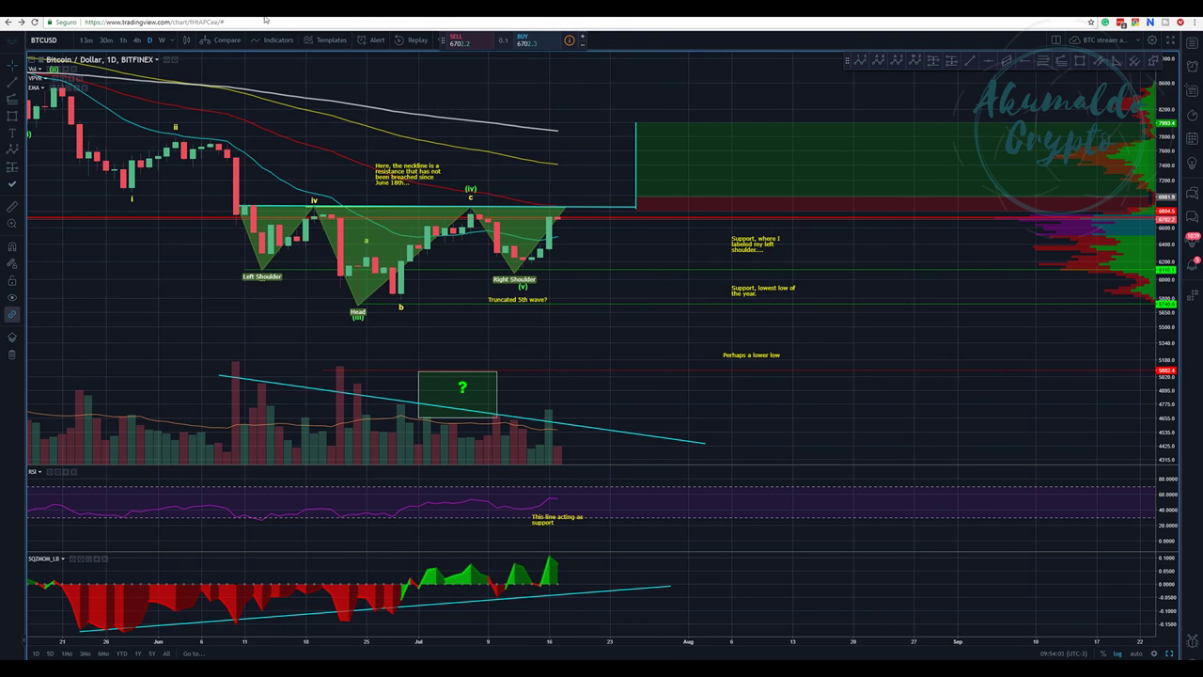
Restore the side-by-side hourly and daily Bitcoin layout, and bring up the four-chart layout with EOS, Litecoin, IOTA and Ripple
left_click(1169, 653)
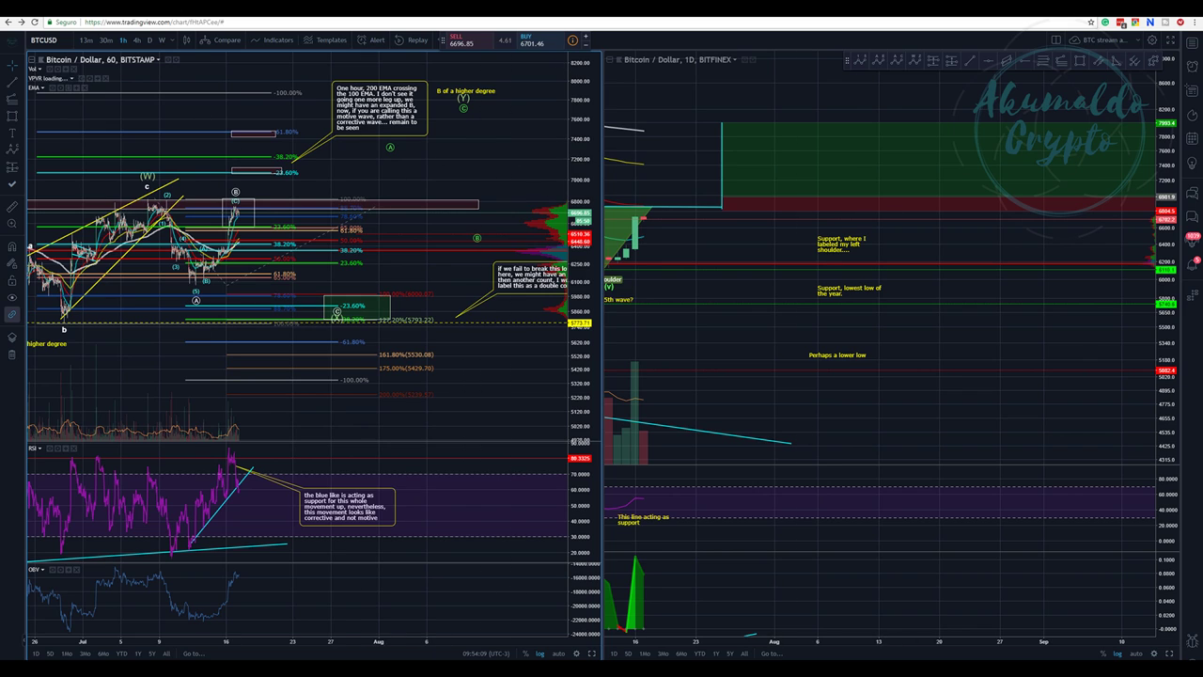
left_click(702, 170)
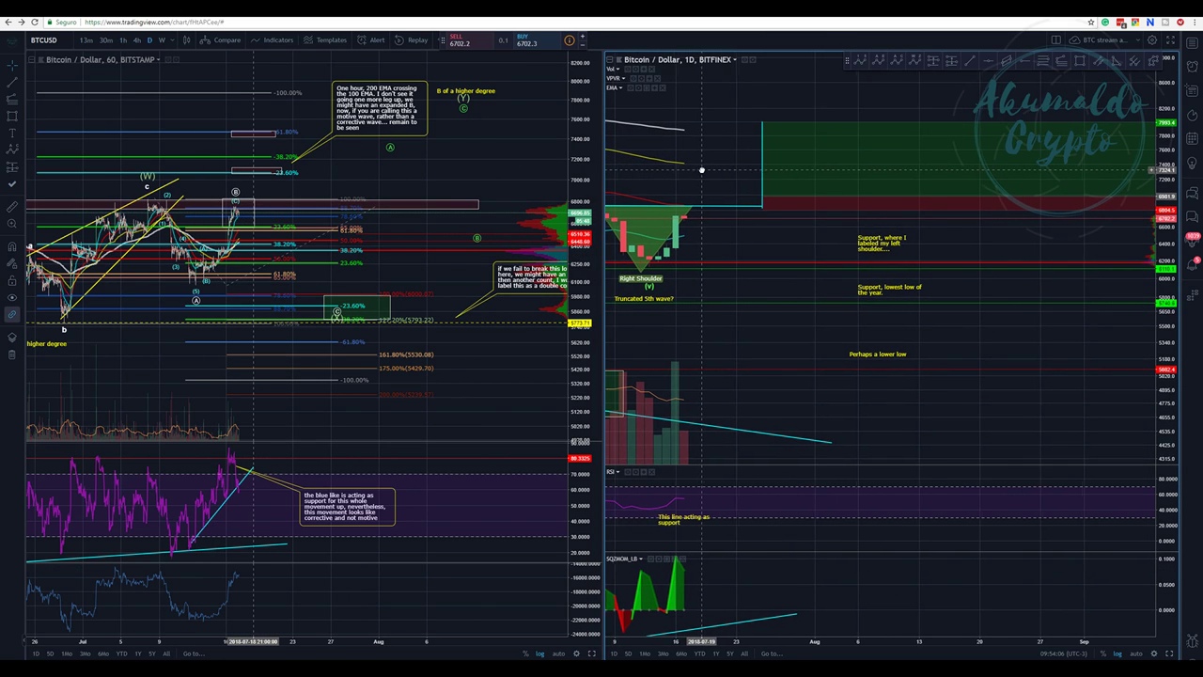
key("ctrl+Tab")
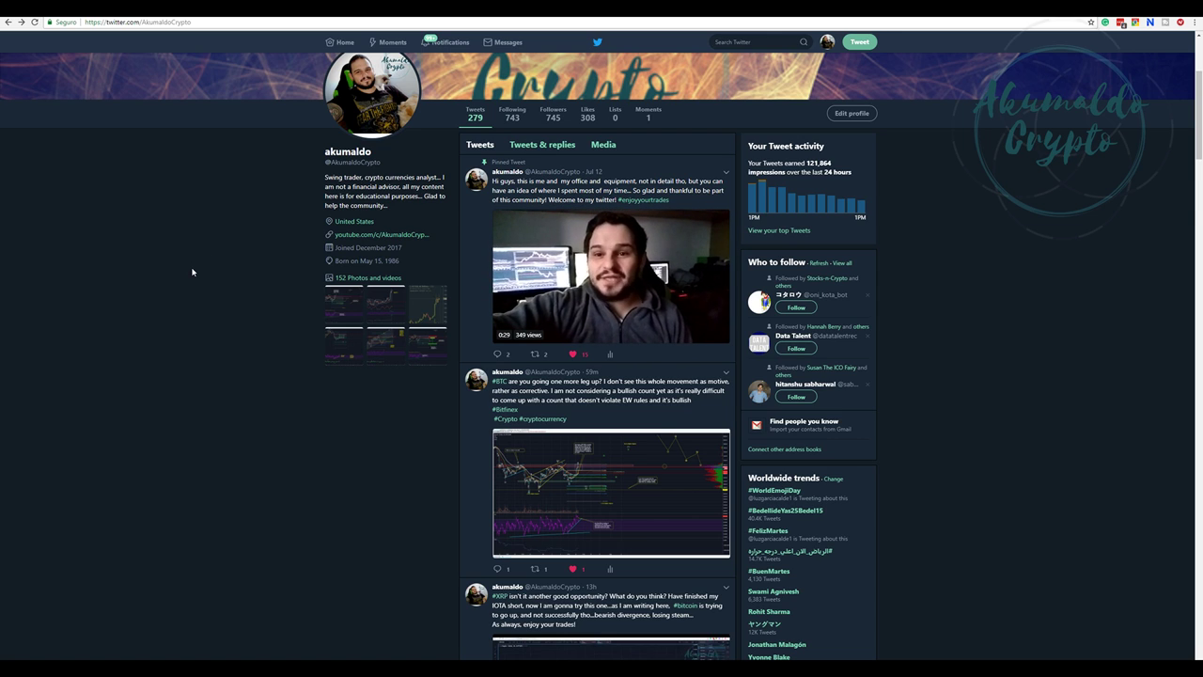
key("ctrl+Tab")
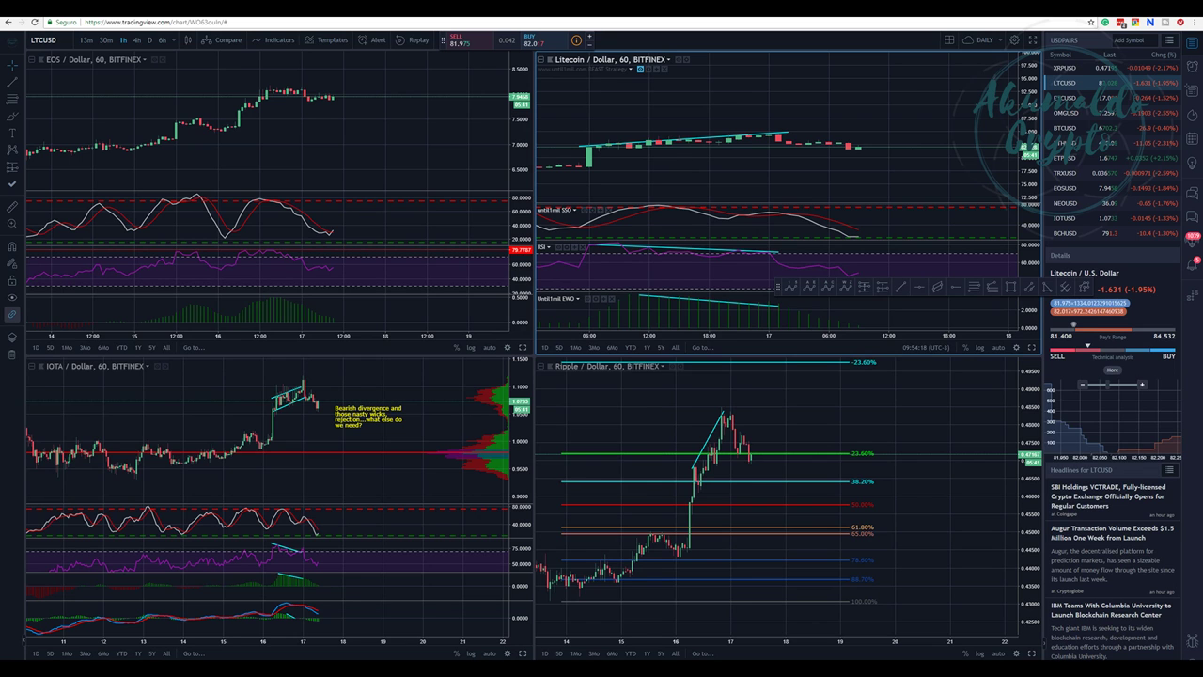